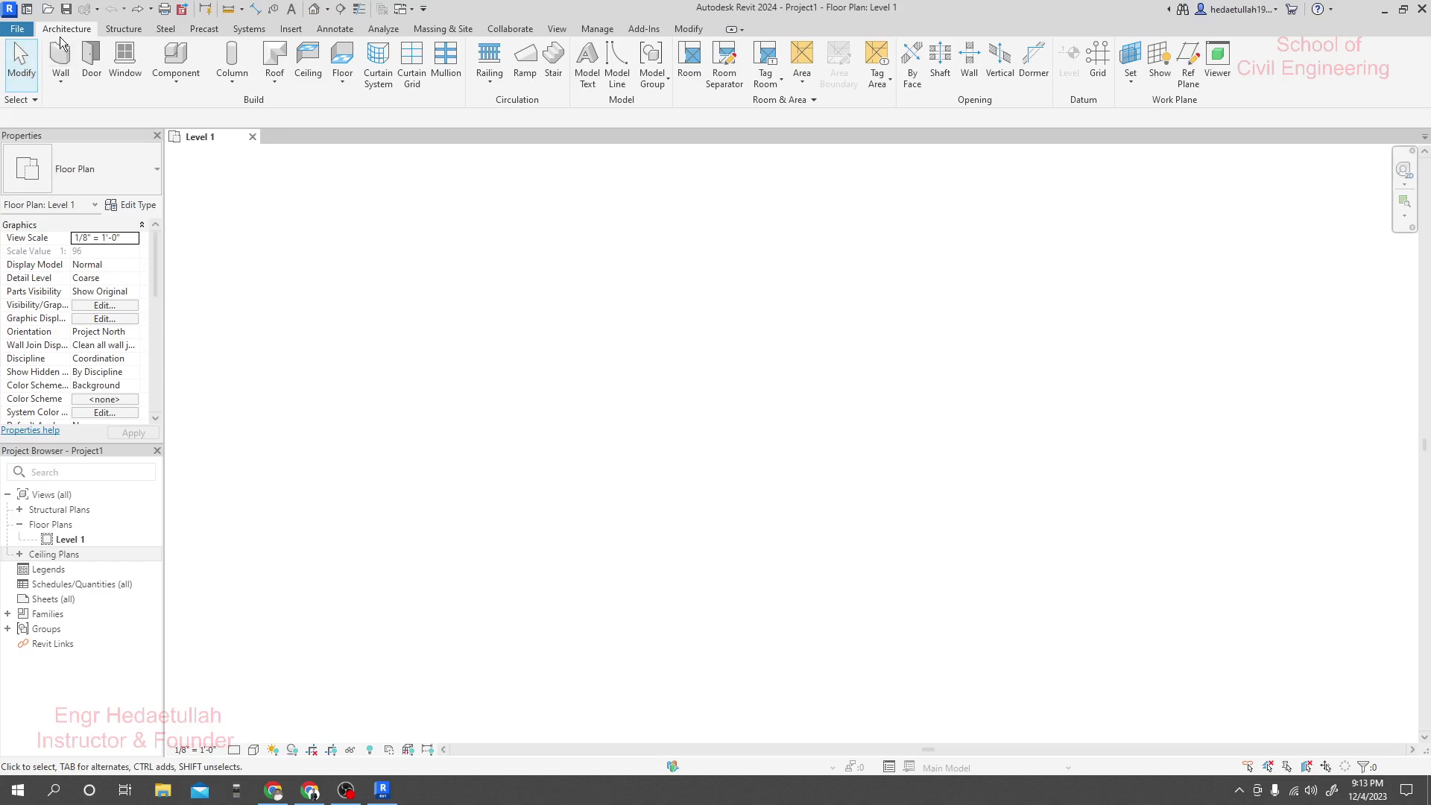
Step: Draw three chained Basic Wall: Wall 1 walls forming a closed triangle with sides about 11 to 12 feet long on Level 1
click(690, 450)
click(690, 354)
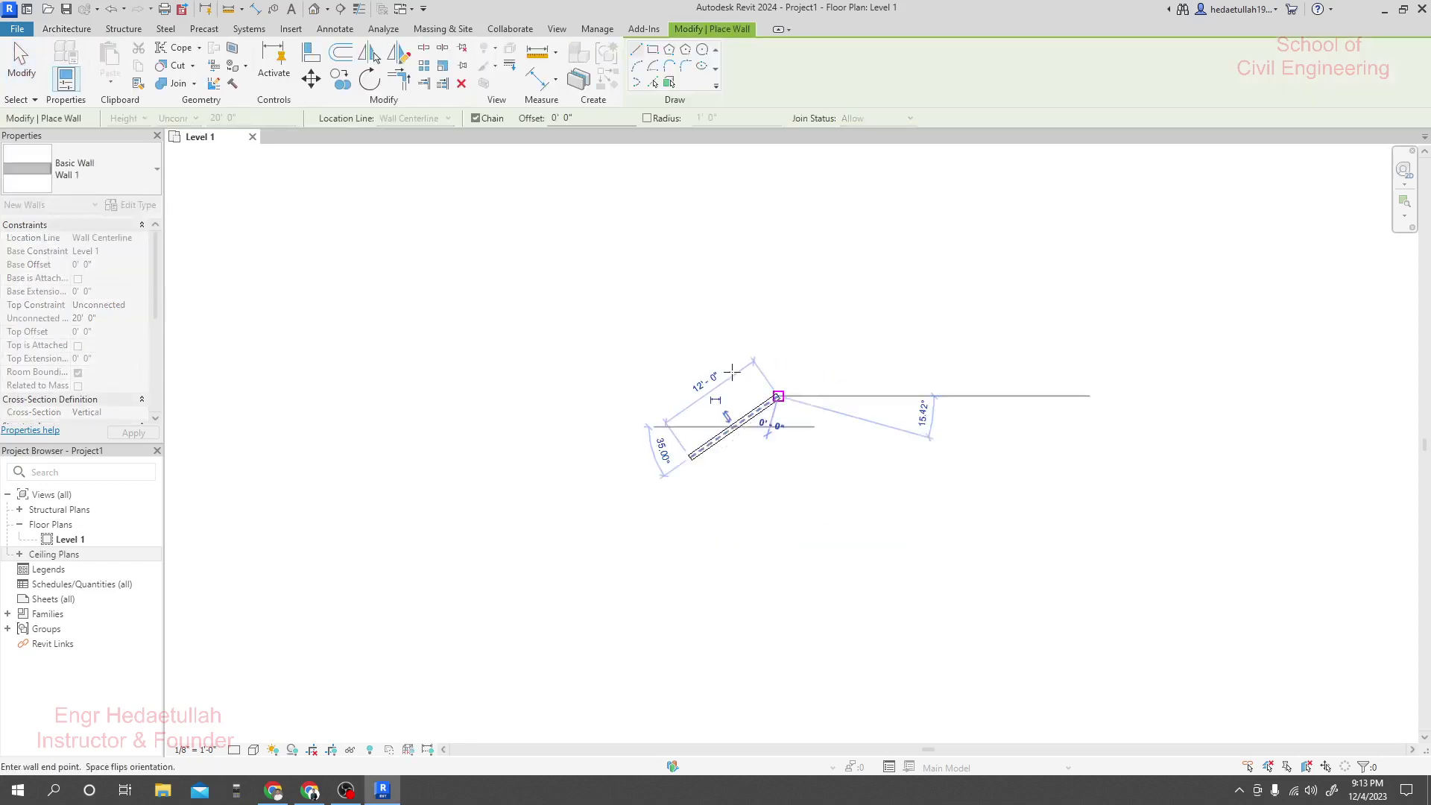
click(782, 395)
click(687, 458)
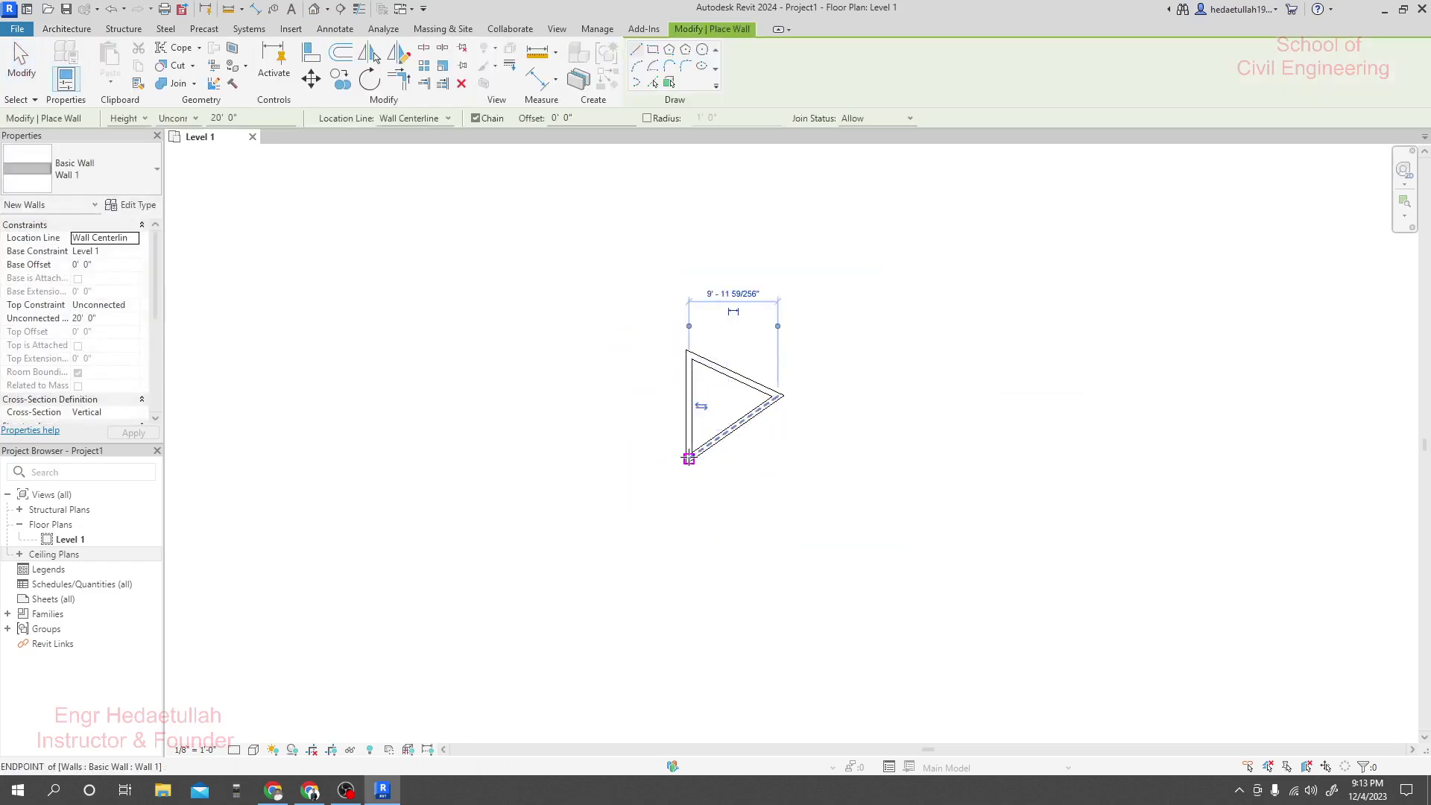
scroll(650, 392, down, 3)
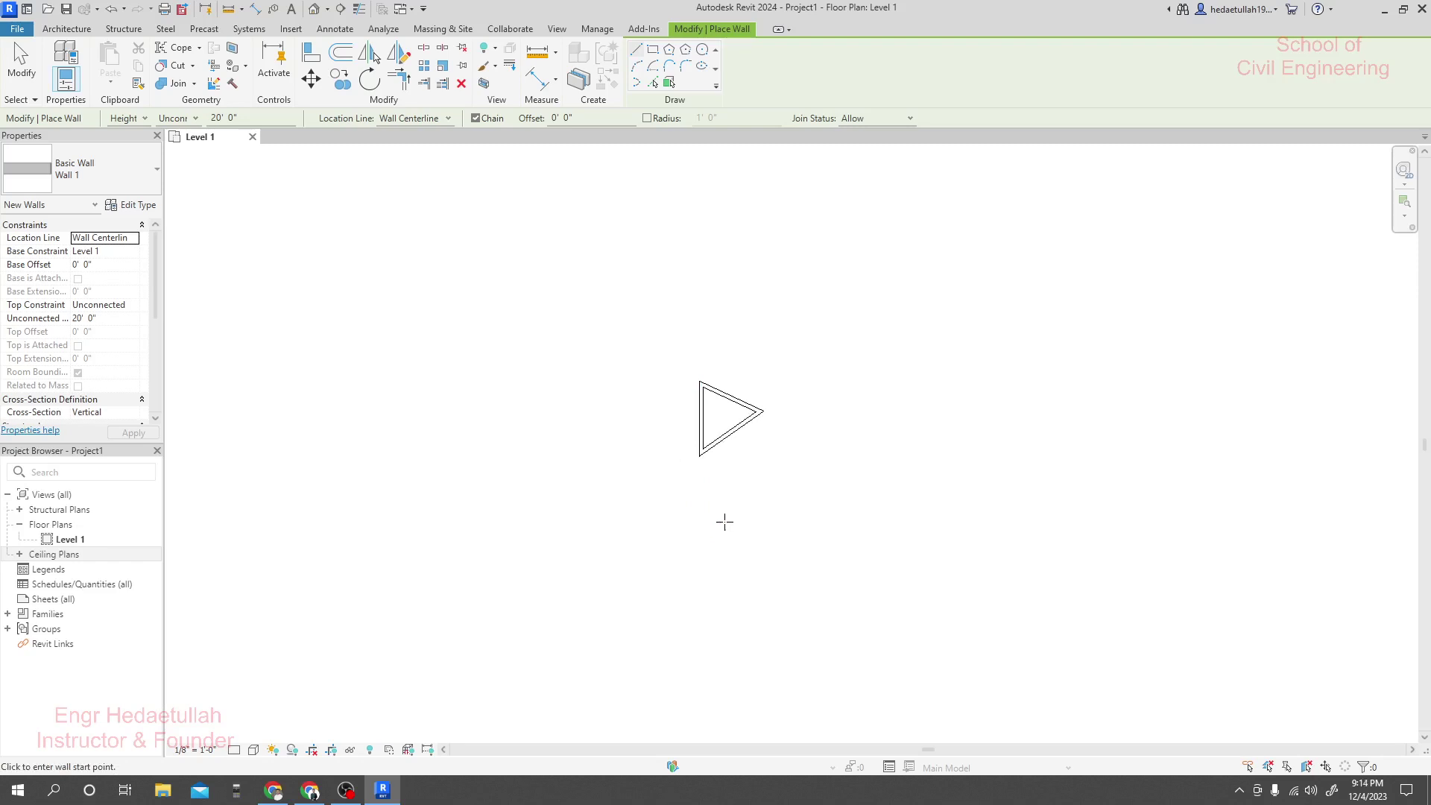
middle_drag(582, 464, 569, 456)
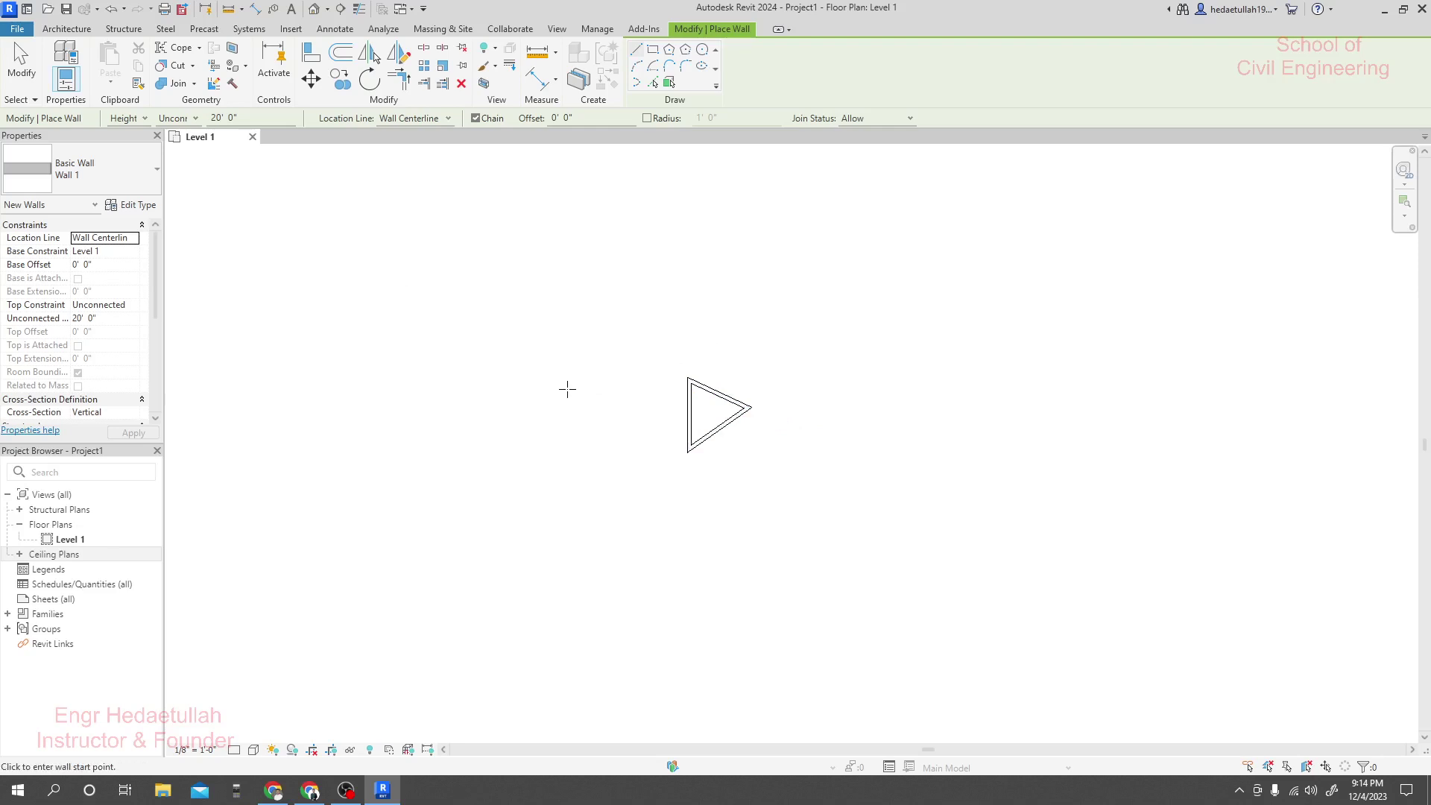
key(Escape)
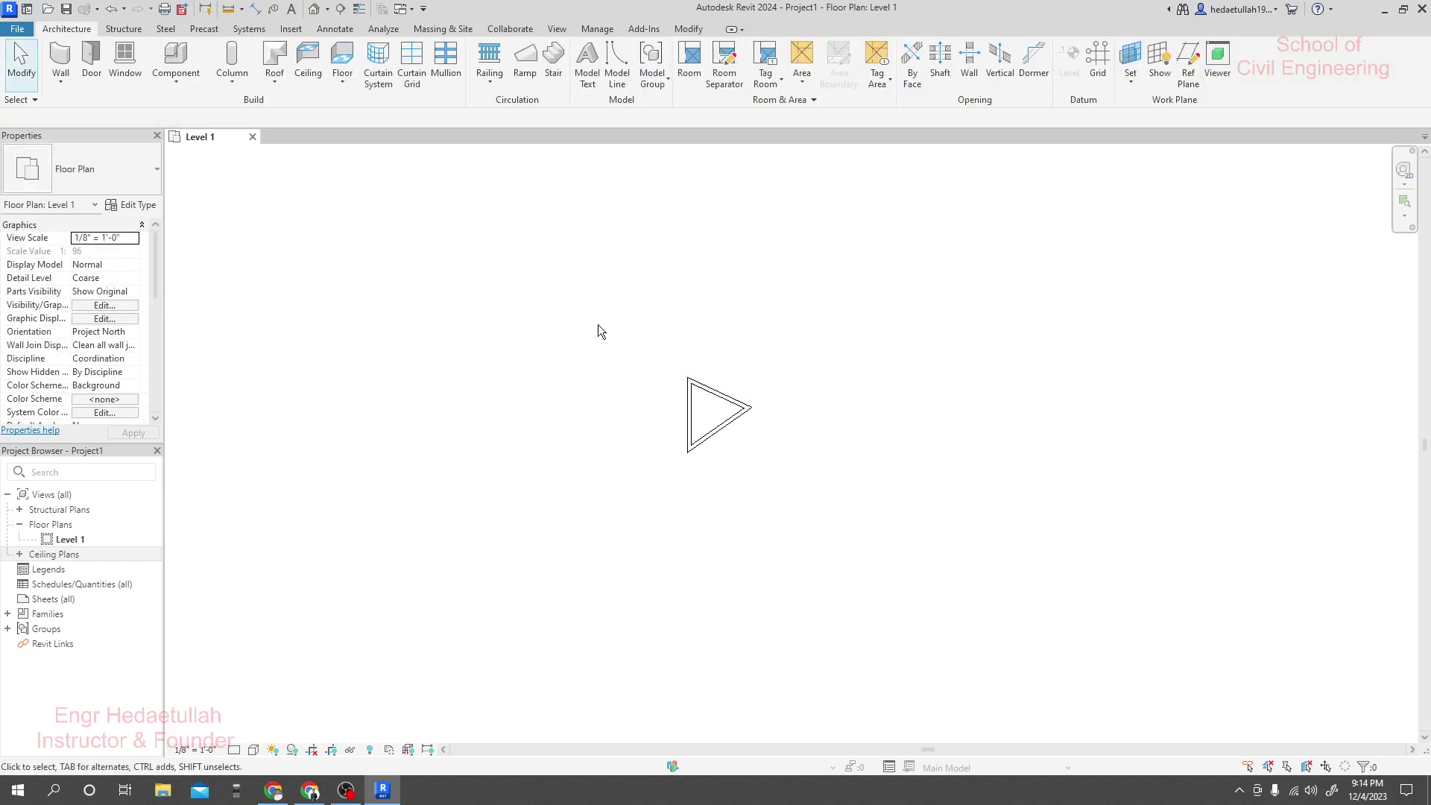
middle_drag(598, 324, 606, 318)
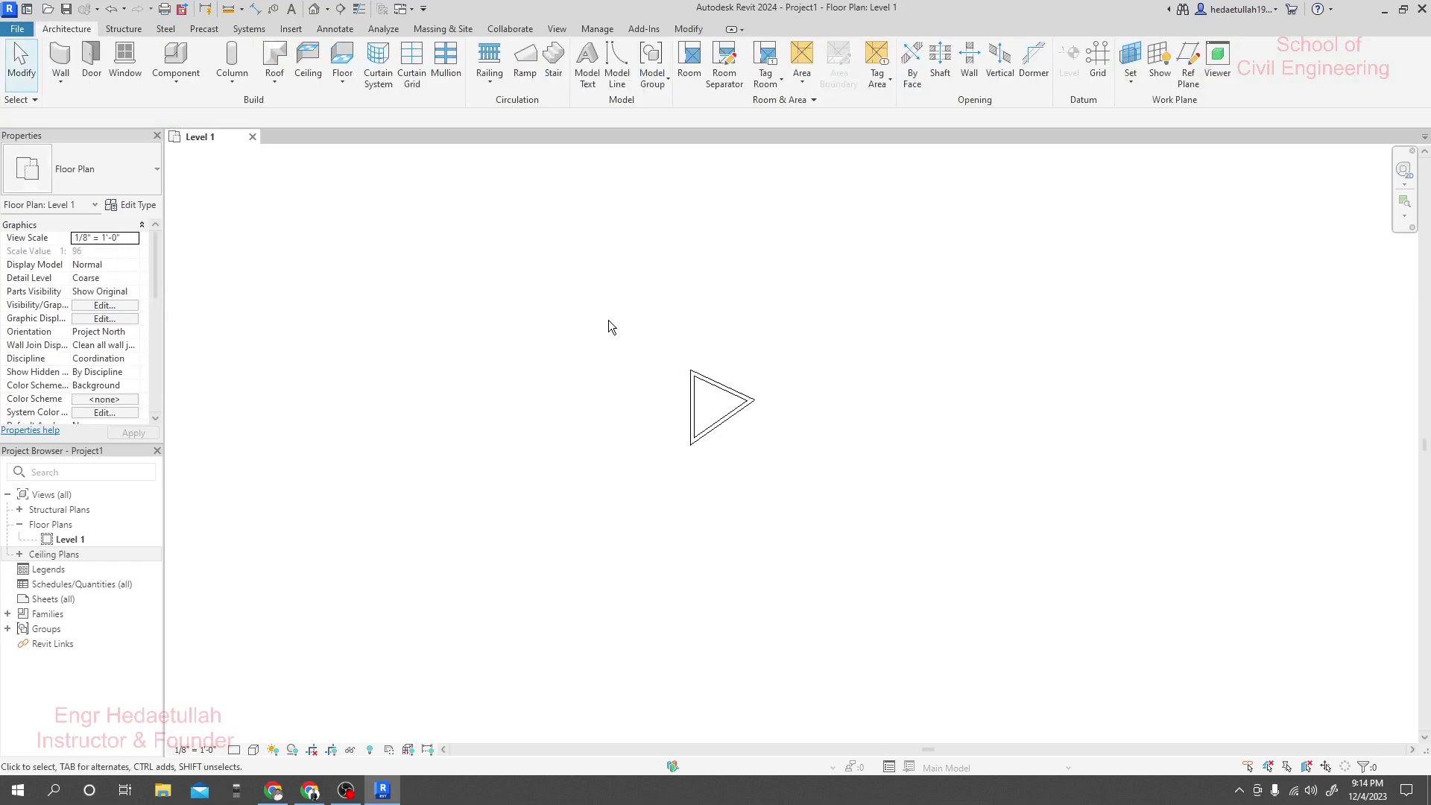
scroll(682, 406, down, 1)
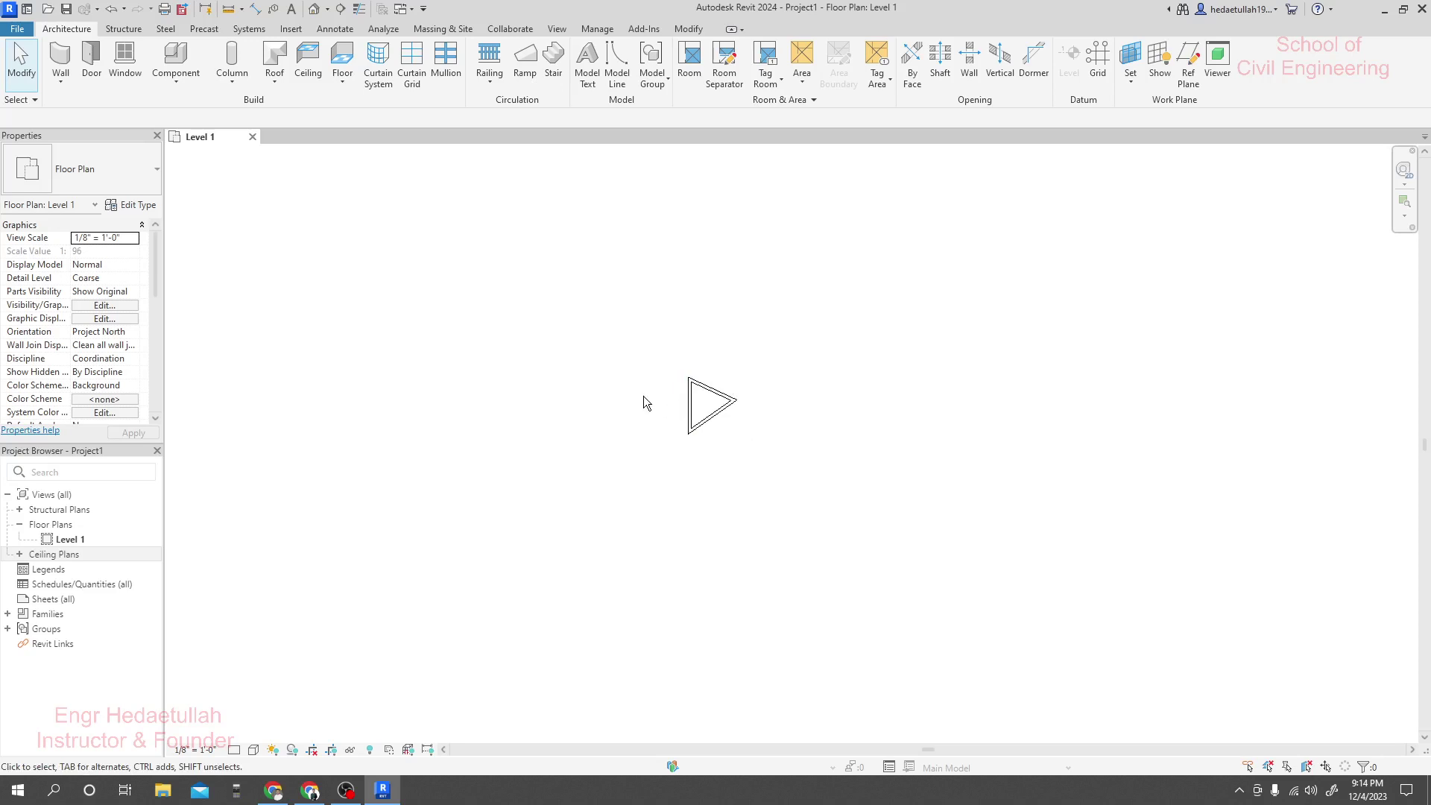
scroll(891, 437, down, 2)
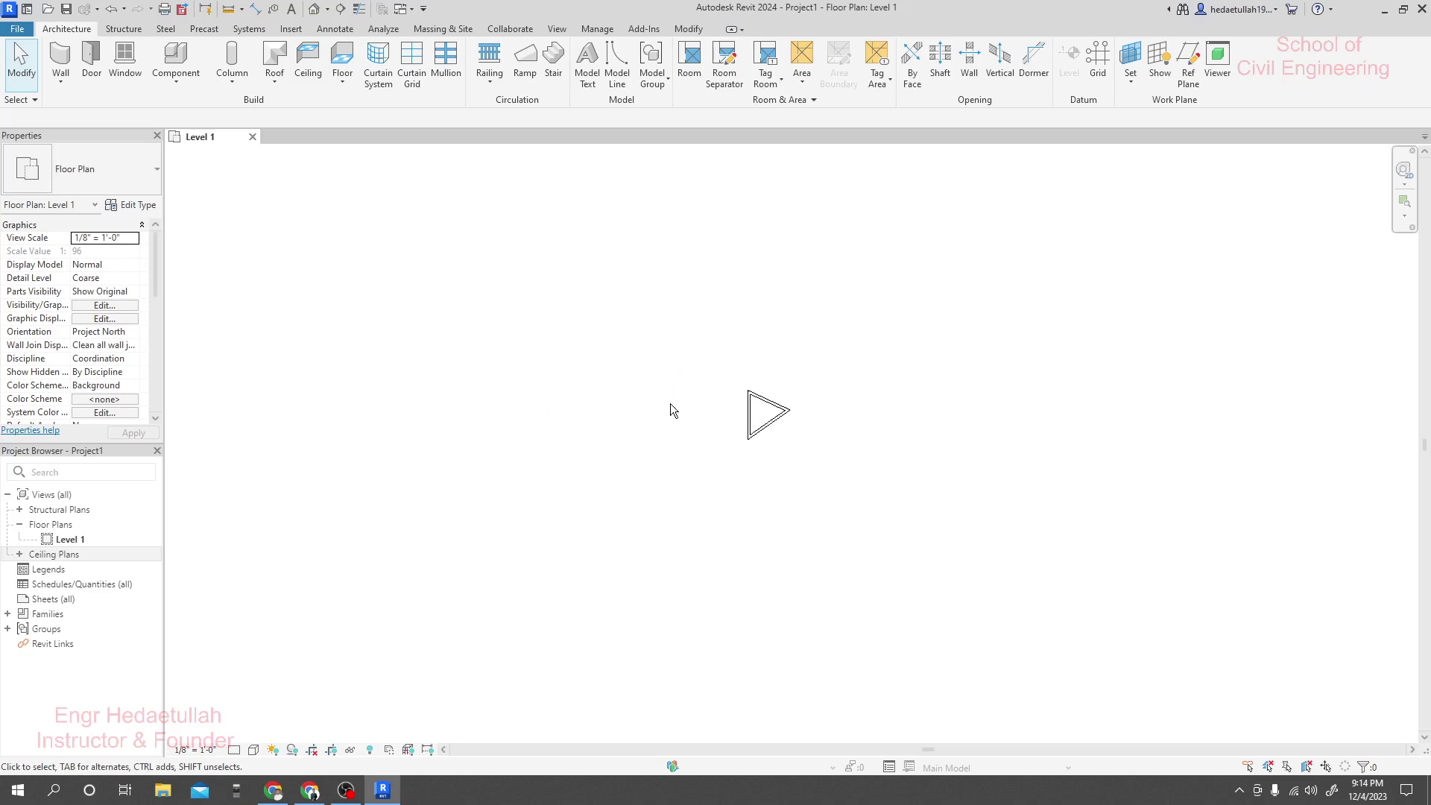
middle_drag(669, 404, 671, 413)
middle_drag(824, 481, 754, 471)
Step: Enable Crop View and Crop Region Visible for the Level 1 plan and select the crop boundary around the triangle
scroll(131, 283, down, 5)
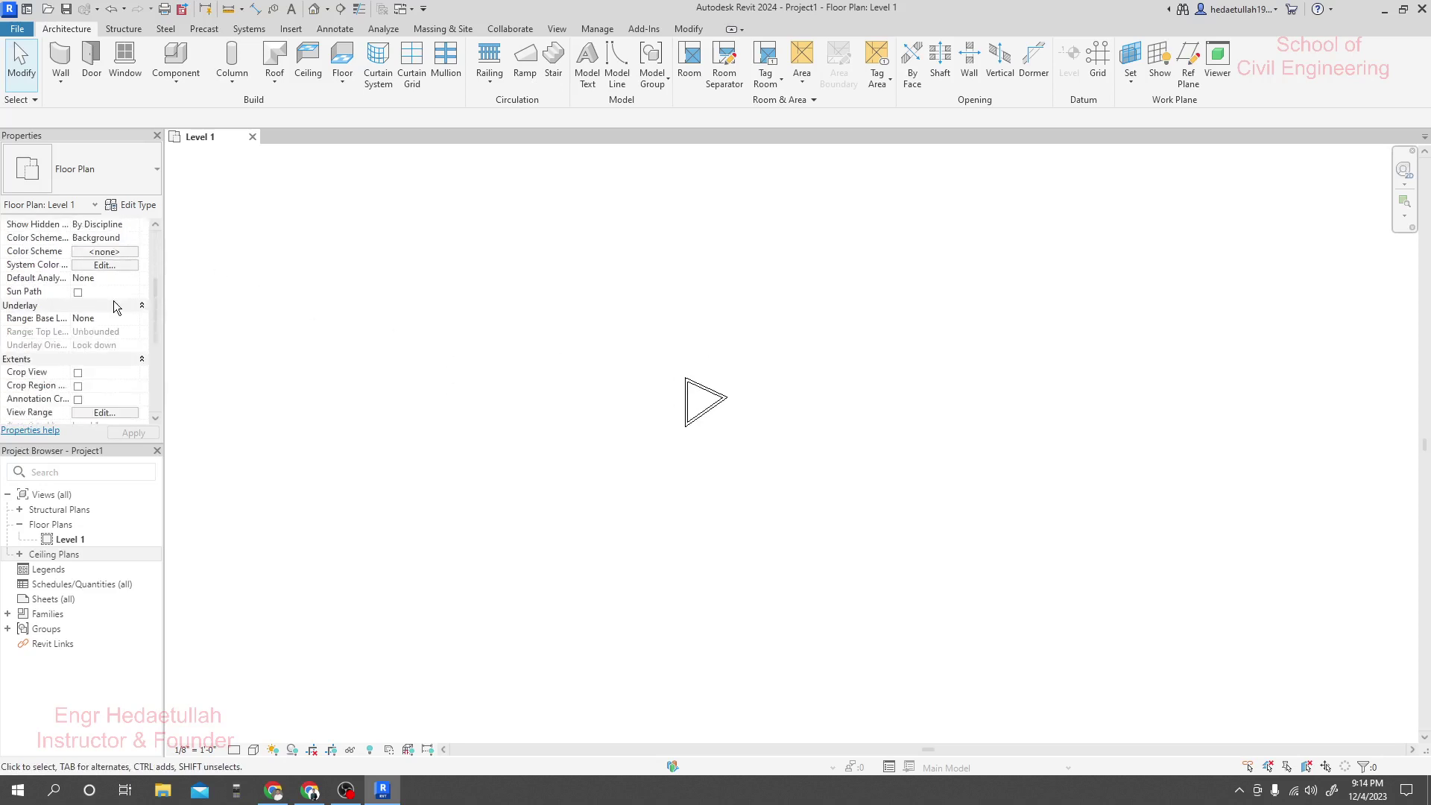
scroll(78, 310, down, 1)
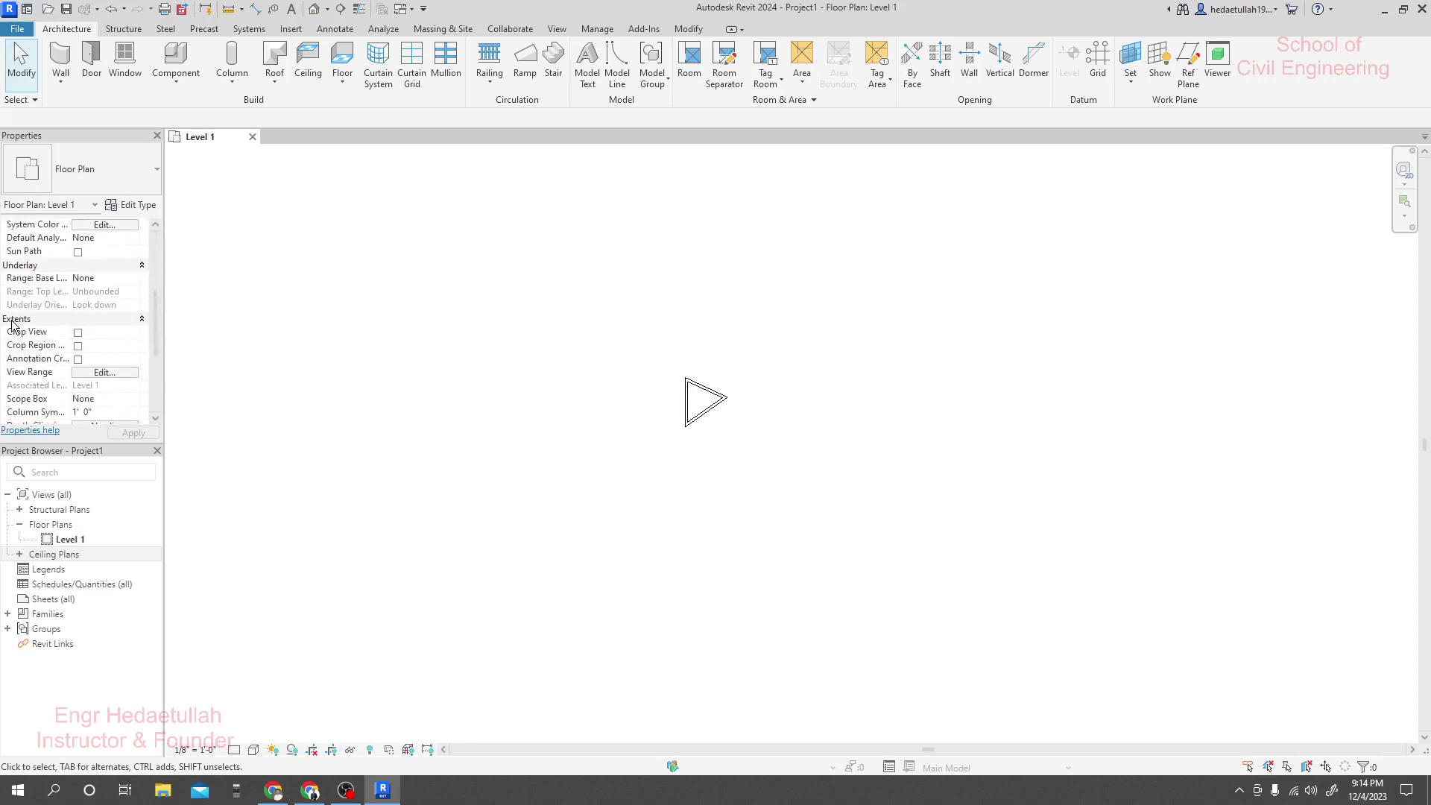
click(77, 333)
click(78, 347)
click(133, 433)
click(721, 385)
scroll(721, 385, up, 2)
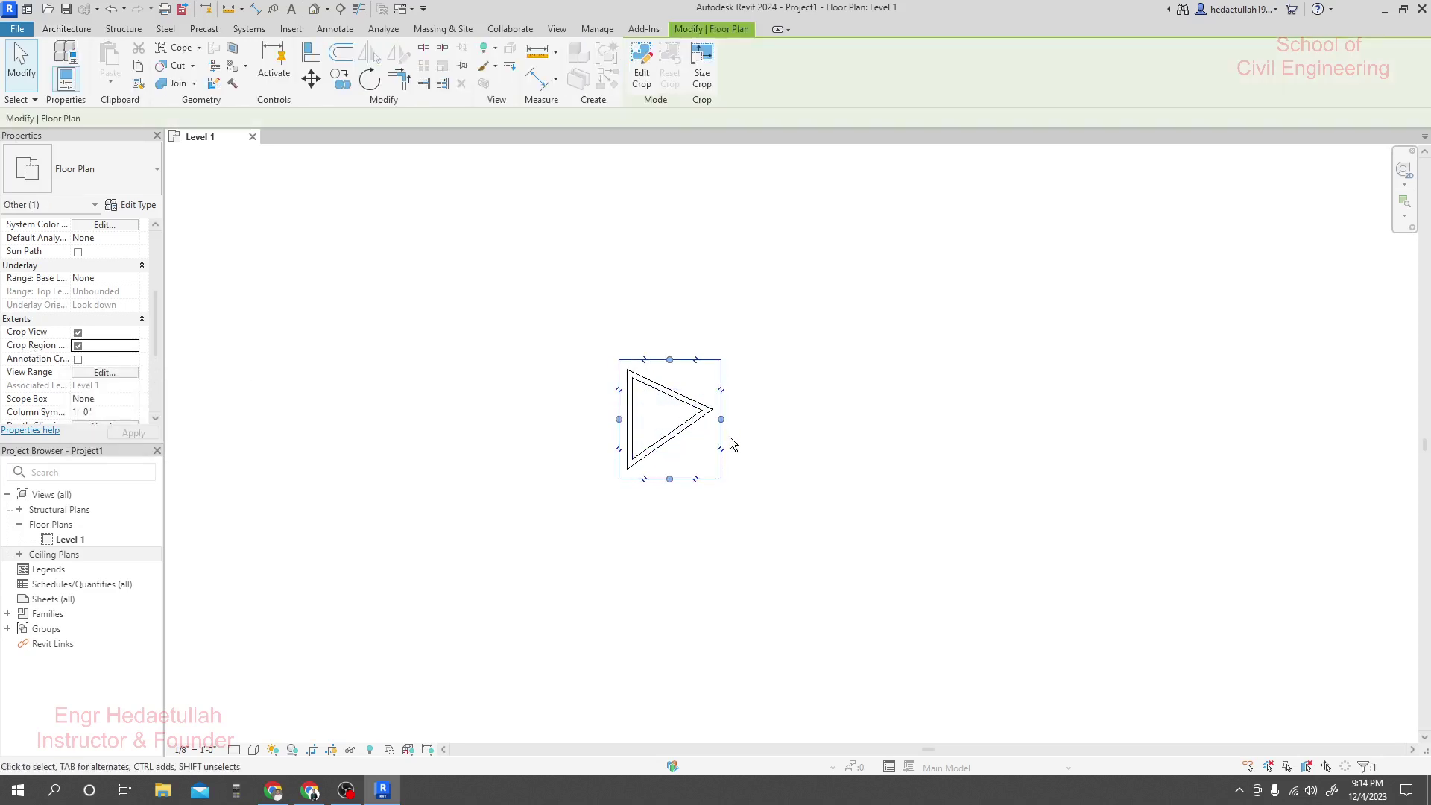
Step: Enlarge the crop region outward on all four sides around the triangular walls
drag(720, 419, 828, 419)
drag(722, 361, 722, 297)
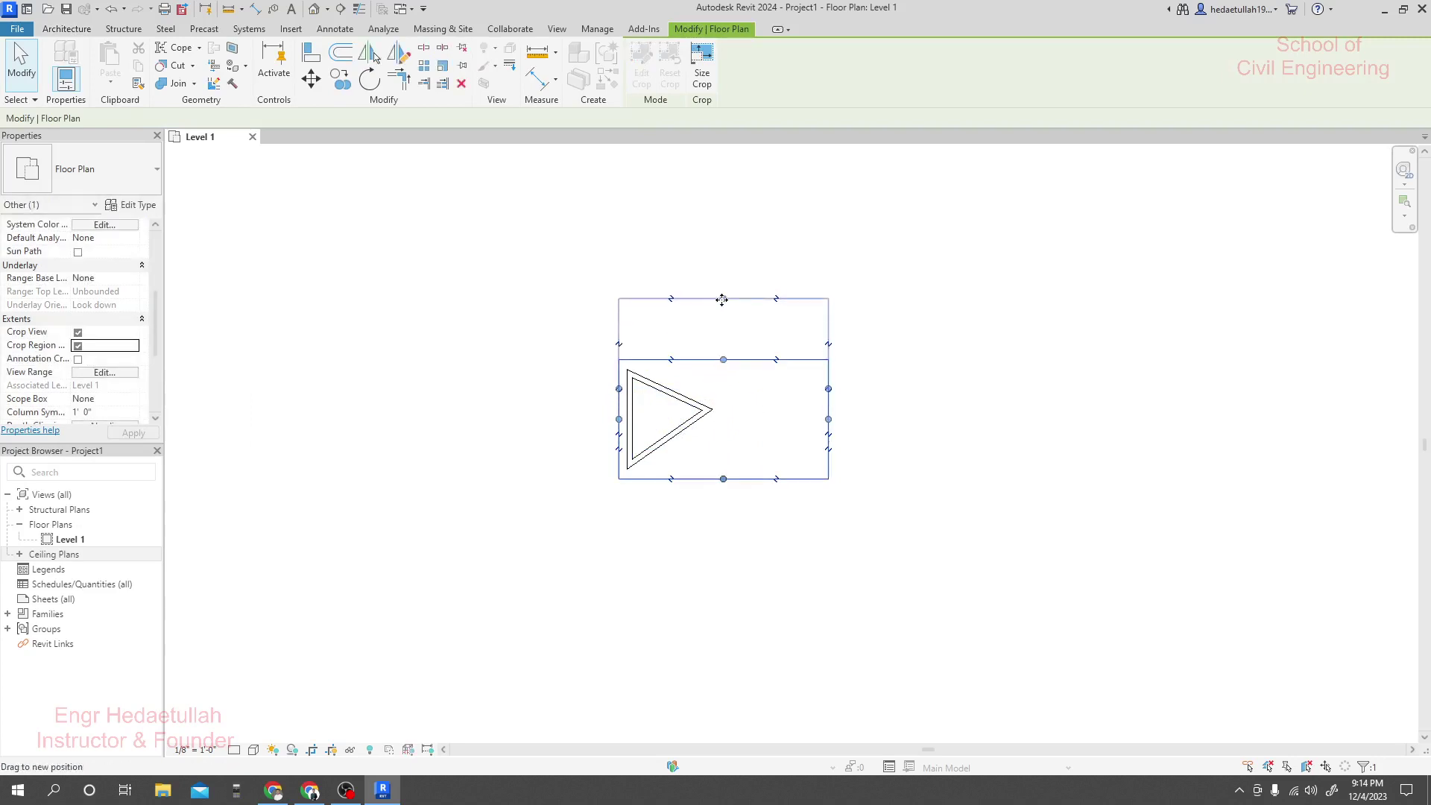
drag(619, 388, 493, 387)
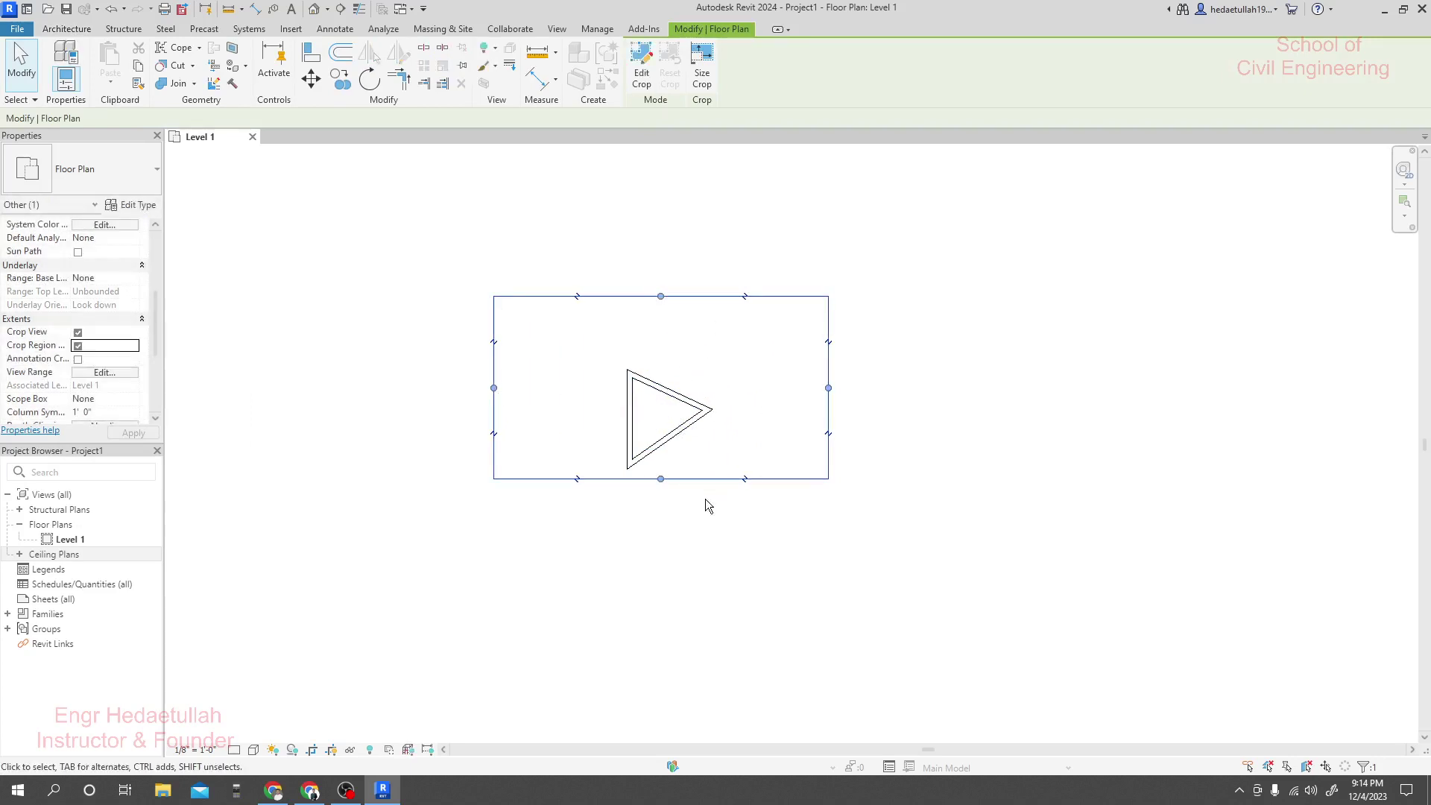
drag(660, 478, 658, 575)
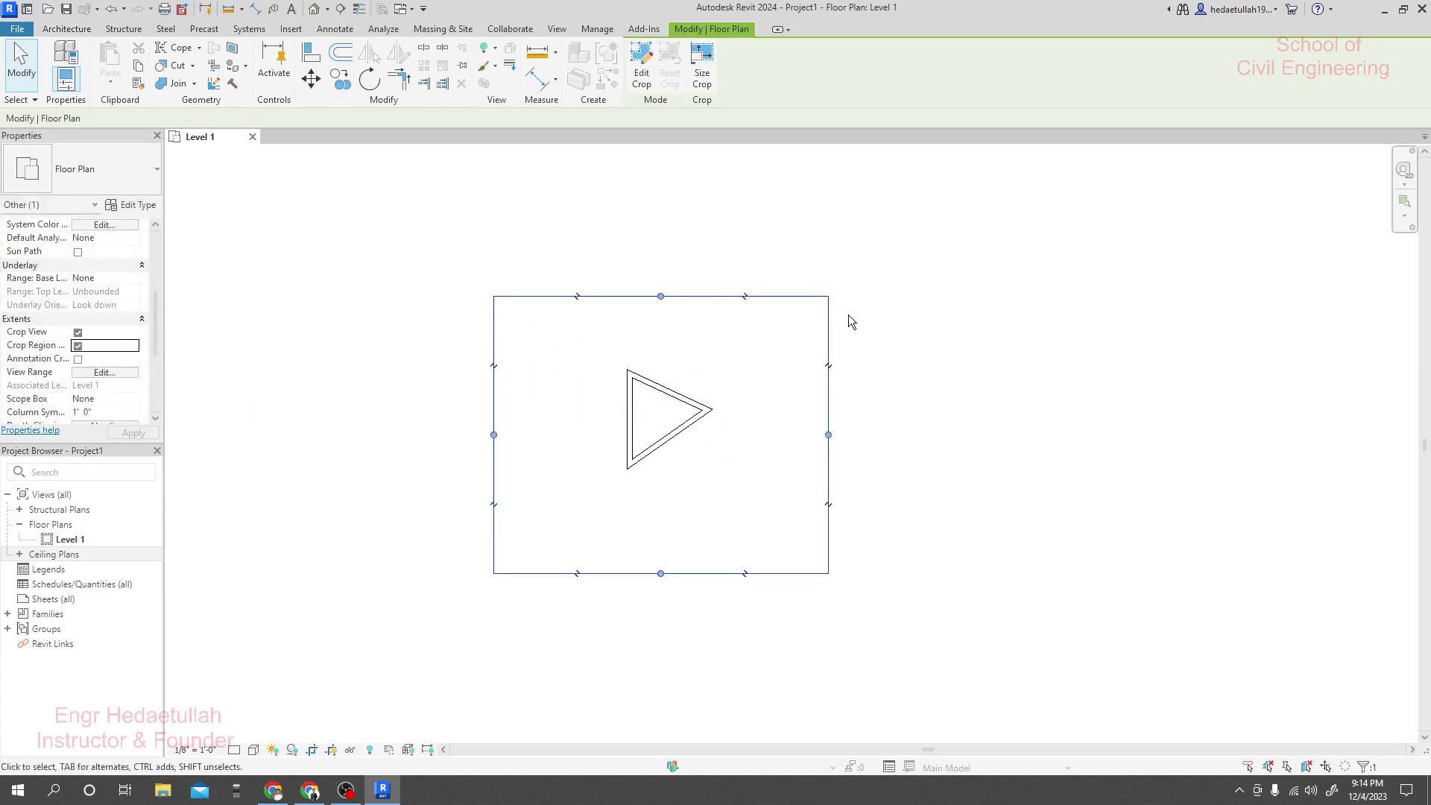
drag(660, 295, 661, 274)
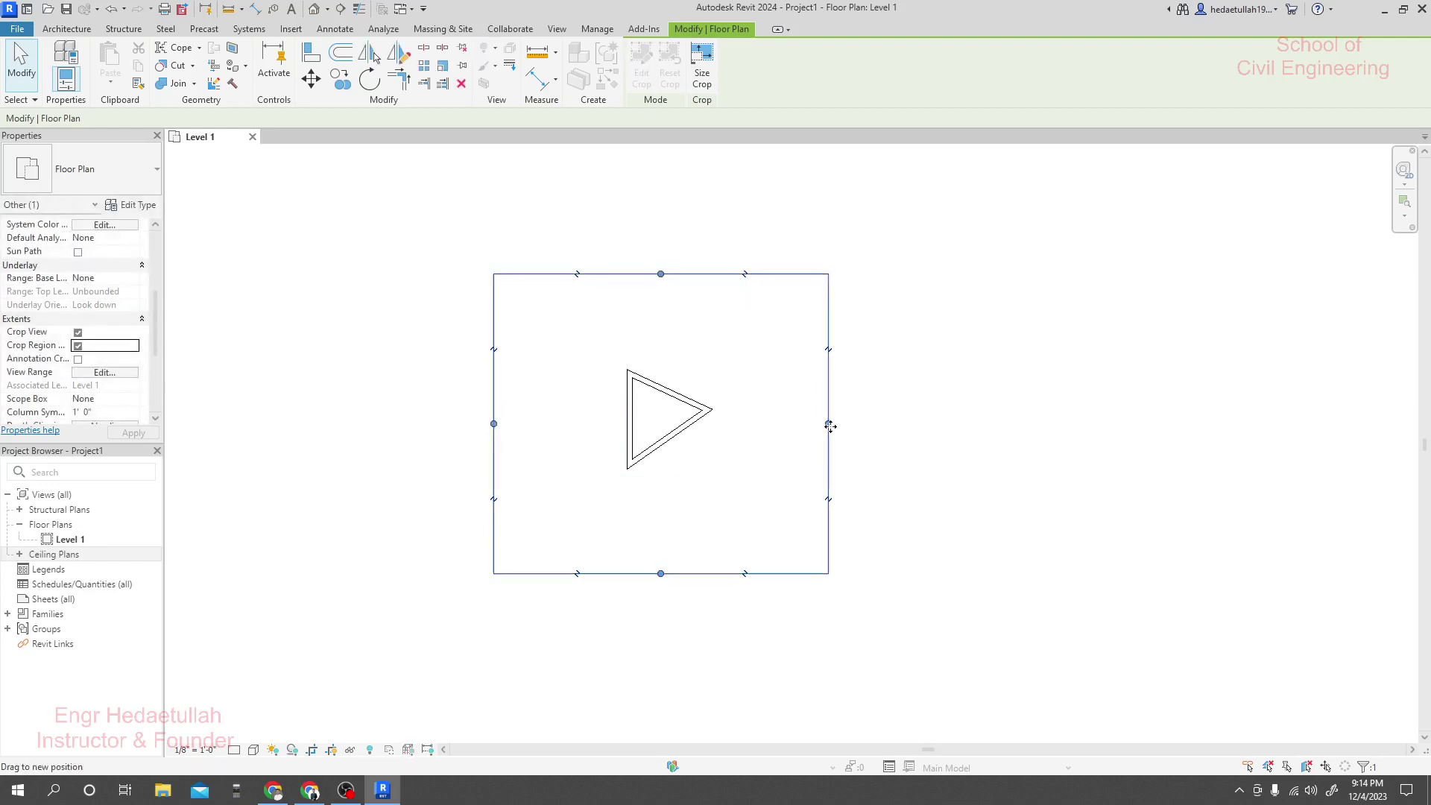
Step: Turn off Crop View and the crop region's visibility for the Level 1 plan
click(77, 344)
click(77, 332)
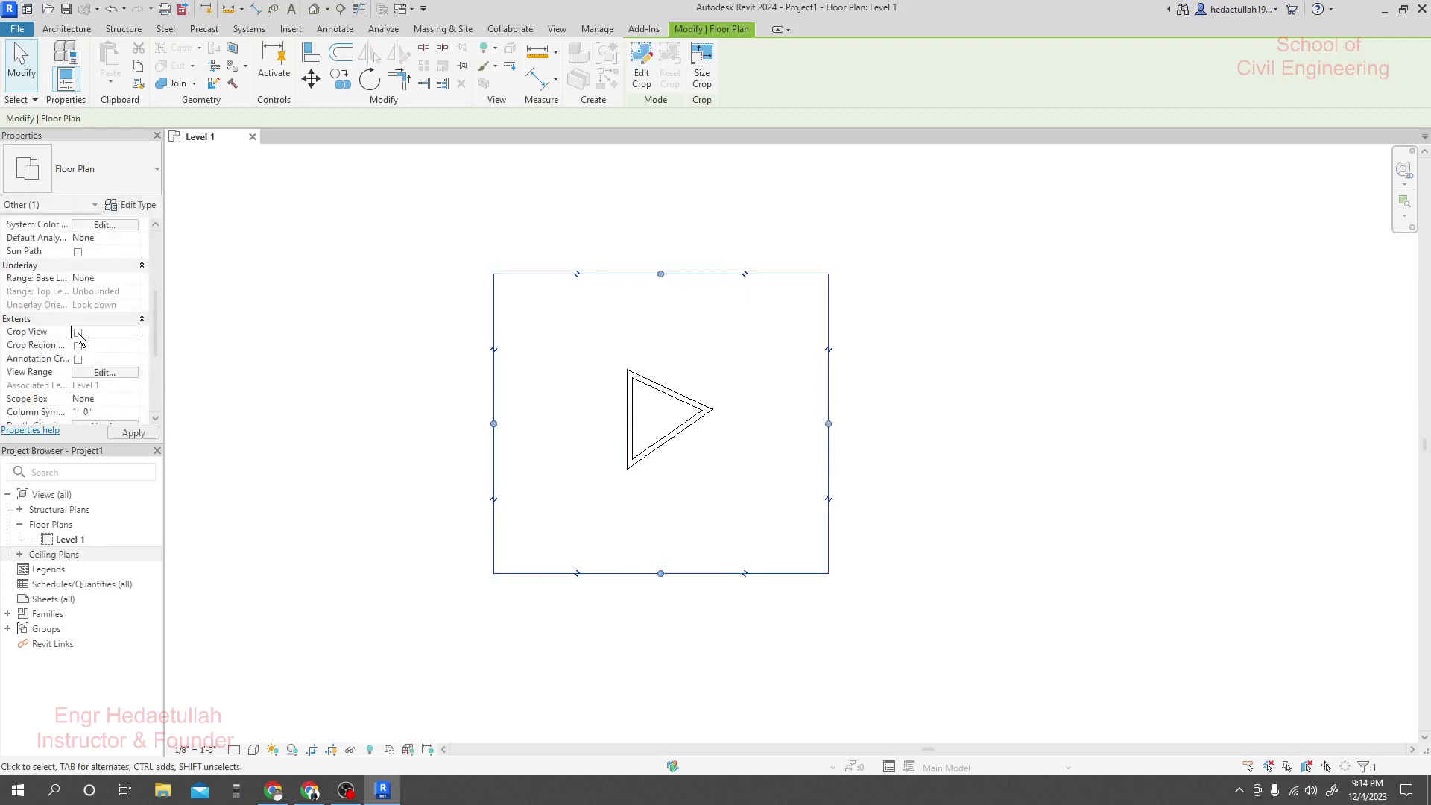
Step: Open the default 3D view of the walls and set its visual style to Textures
click(327, 9)
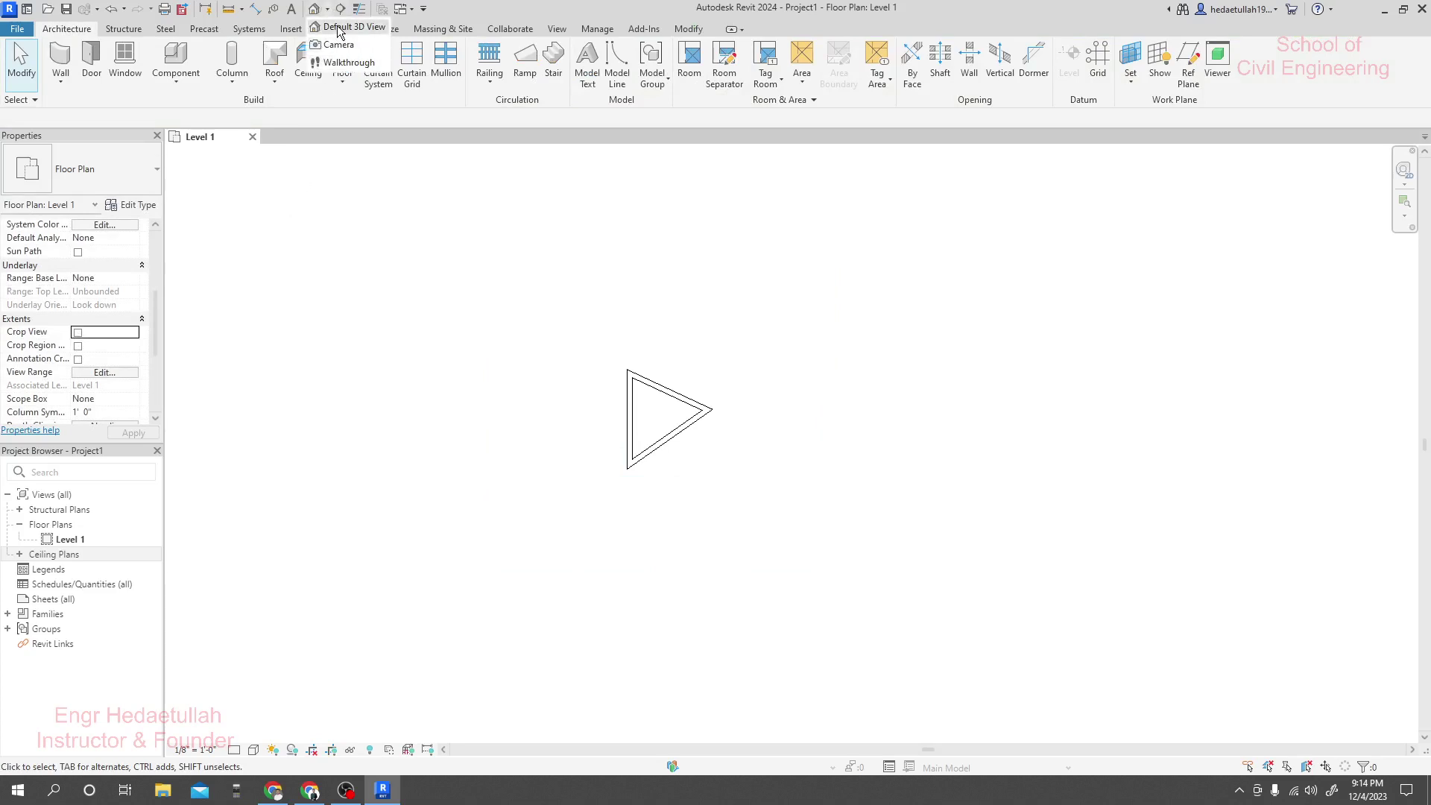
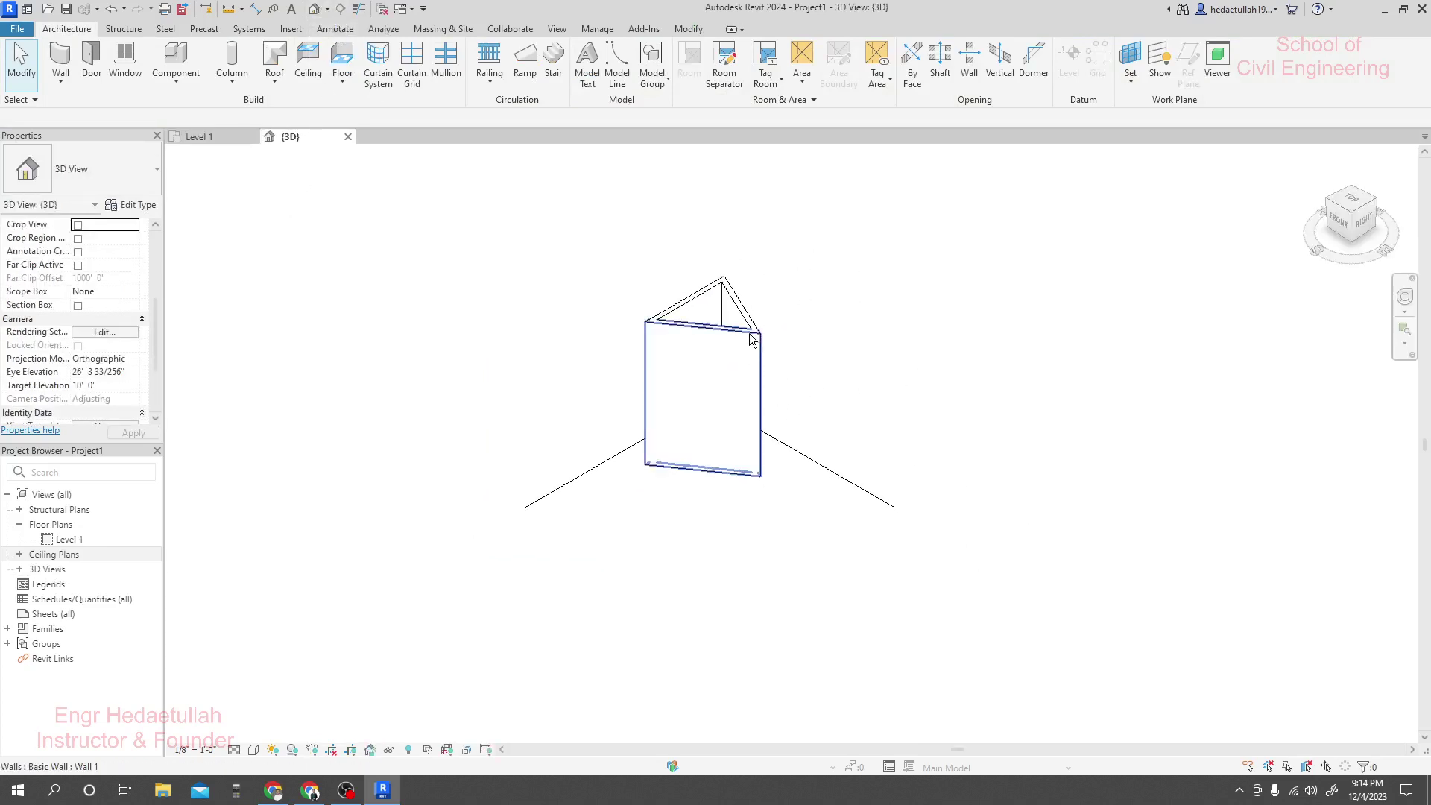
click(753, 317)
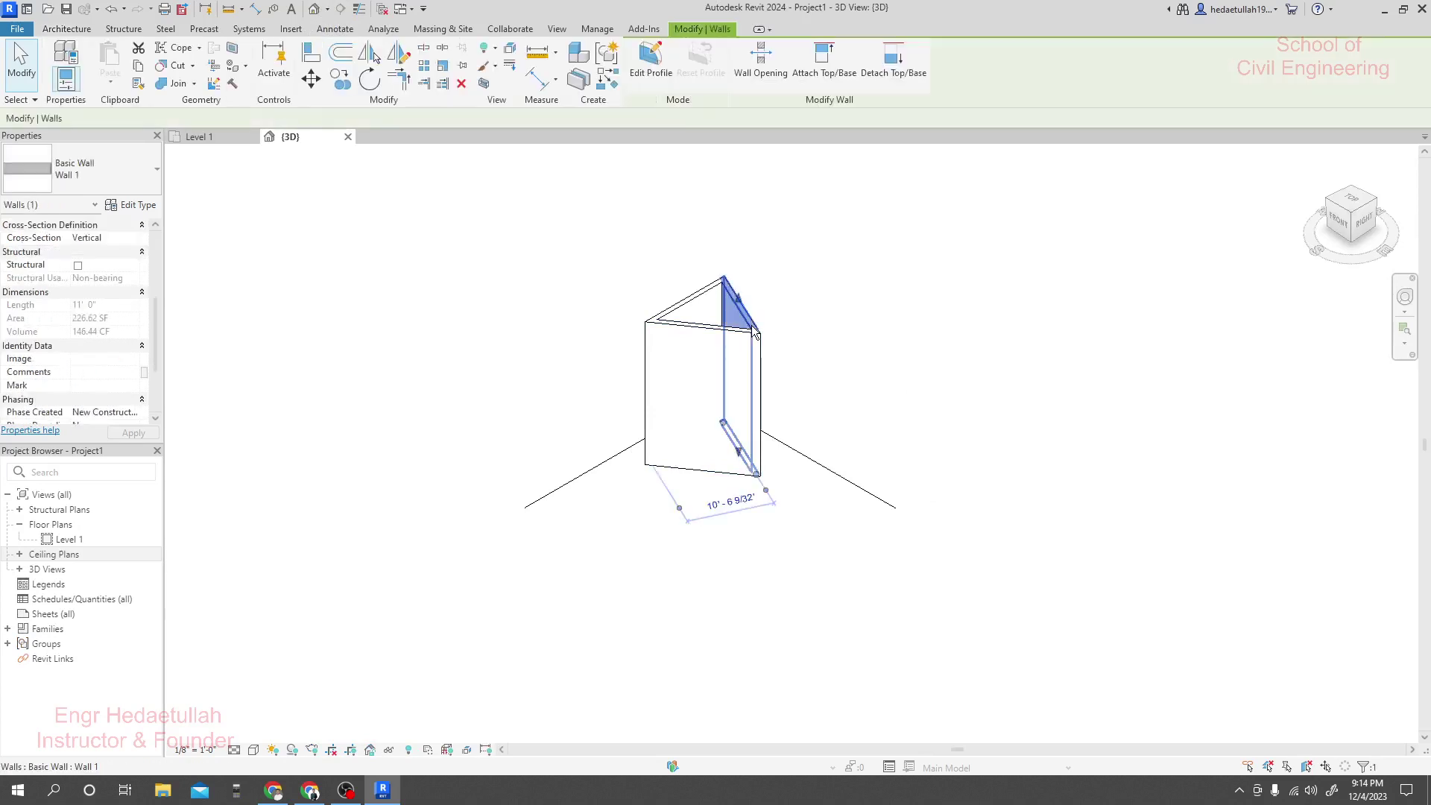
click(726, 583)
click(252, 750)
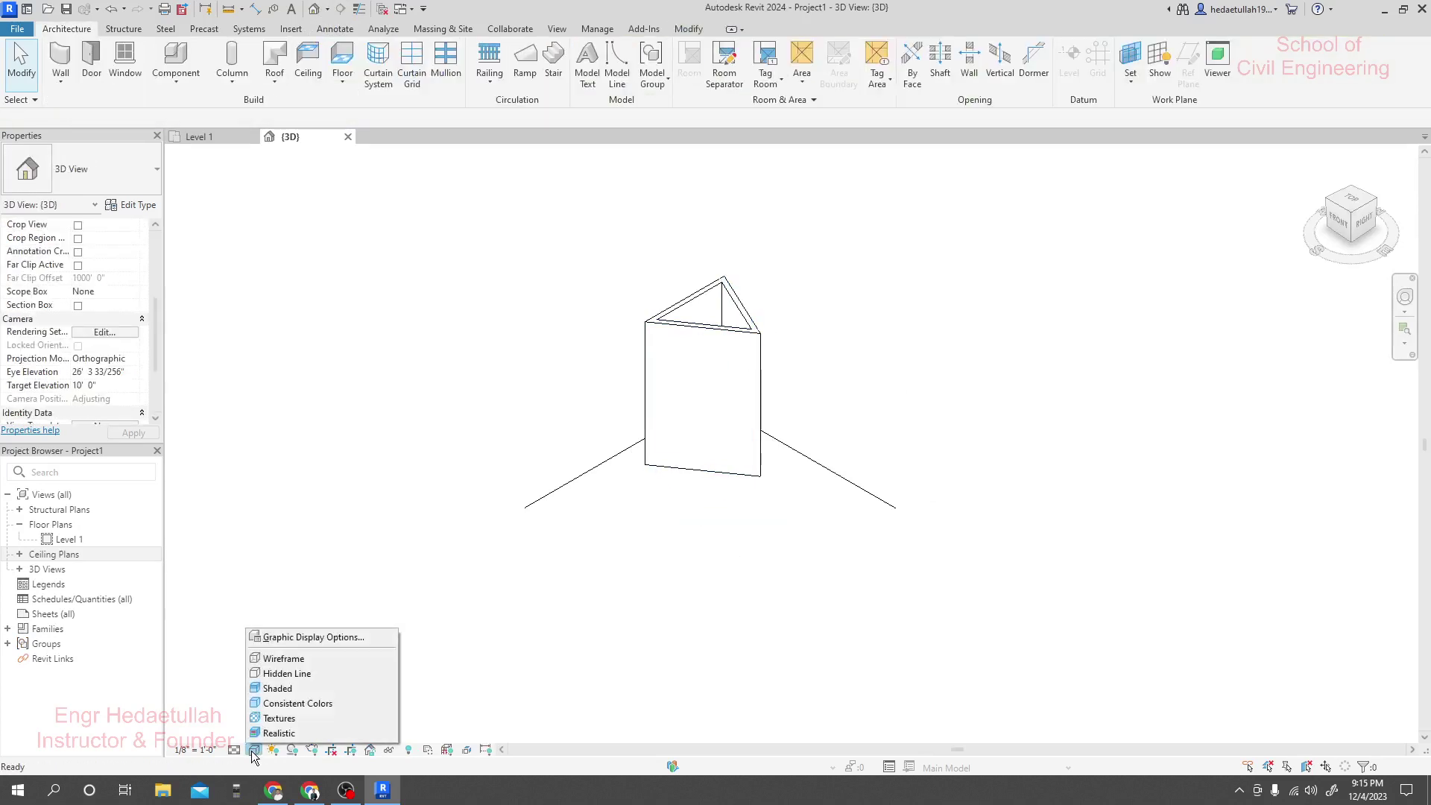
click(284, 714)
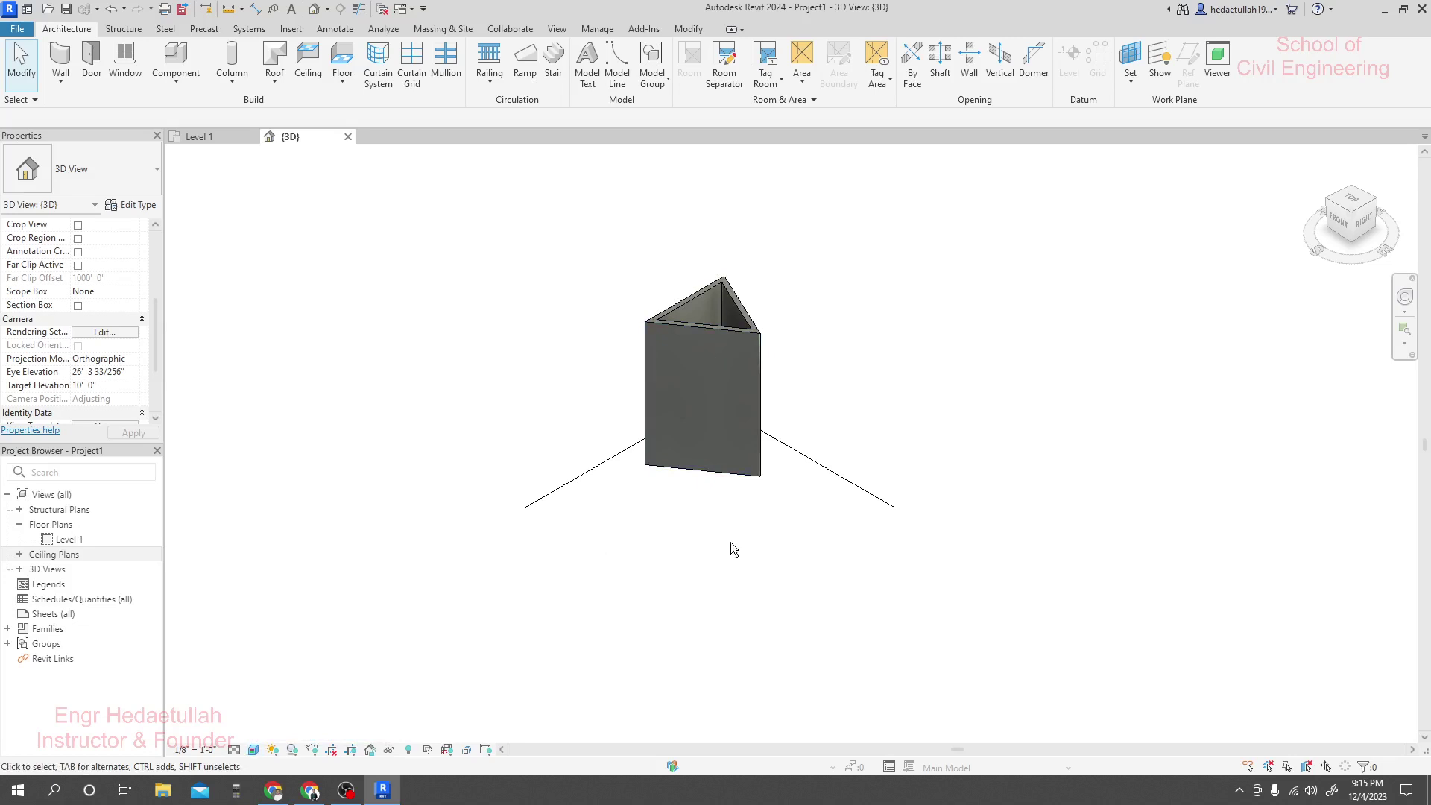
Step: Examine the triangular walls in 3D from the right, from an oblique angle above, and from the back
click(1361, 224)
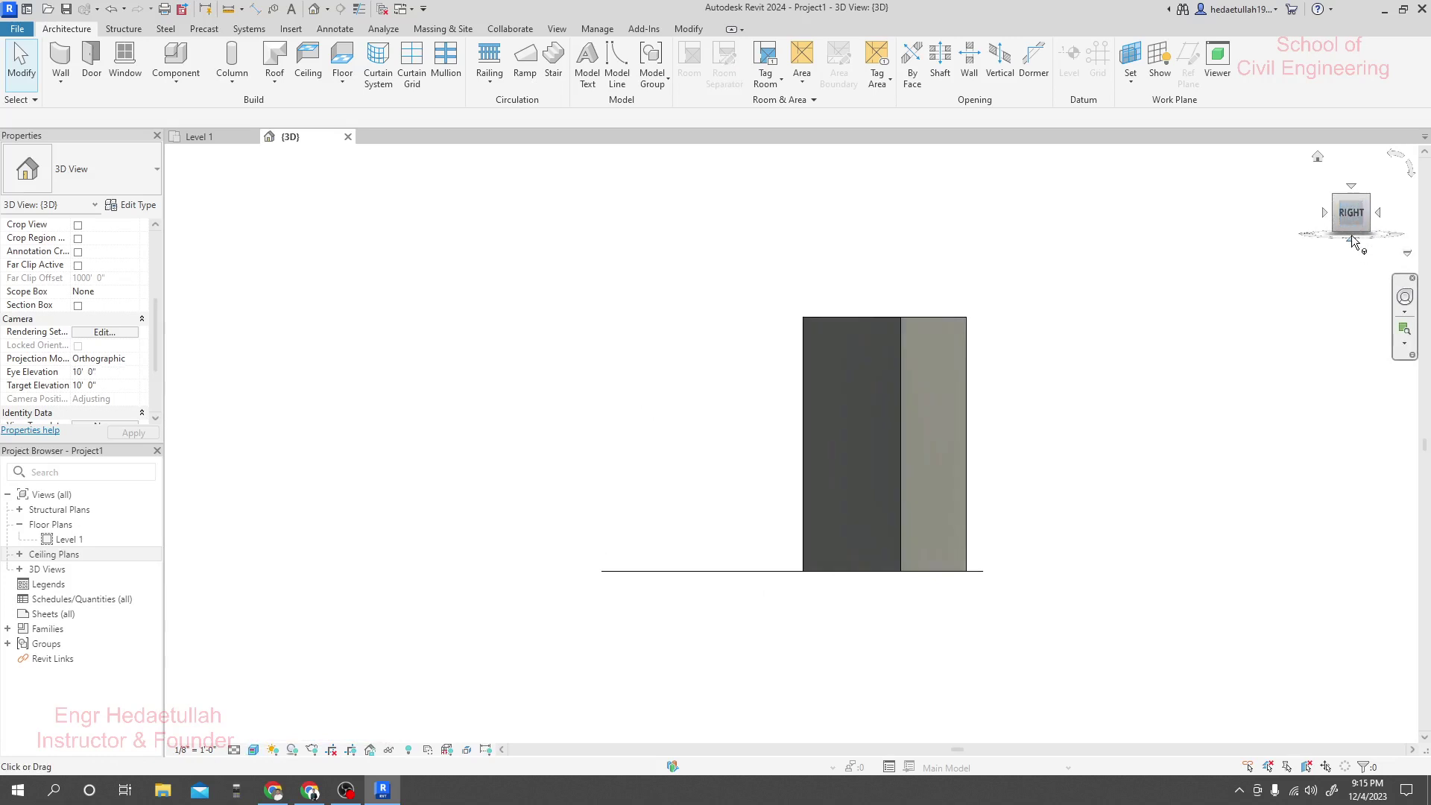
mouse_move(1351, 252)
mouse_down()
mouse_move(1353, 294)
mouse_move(1352, 242)
mouse_up()
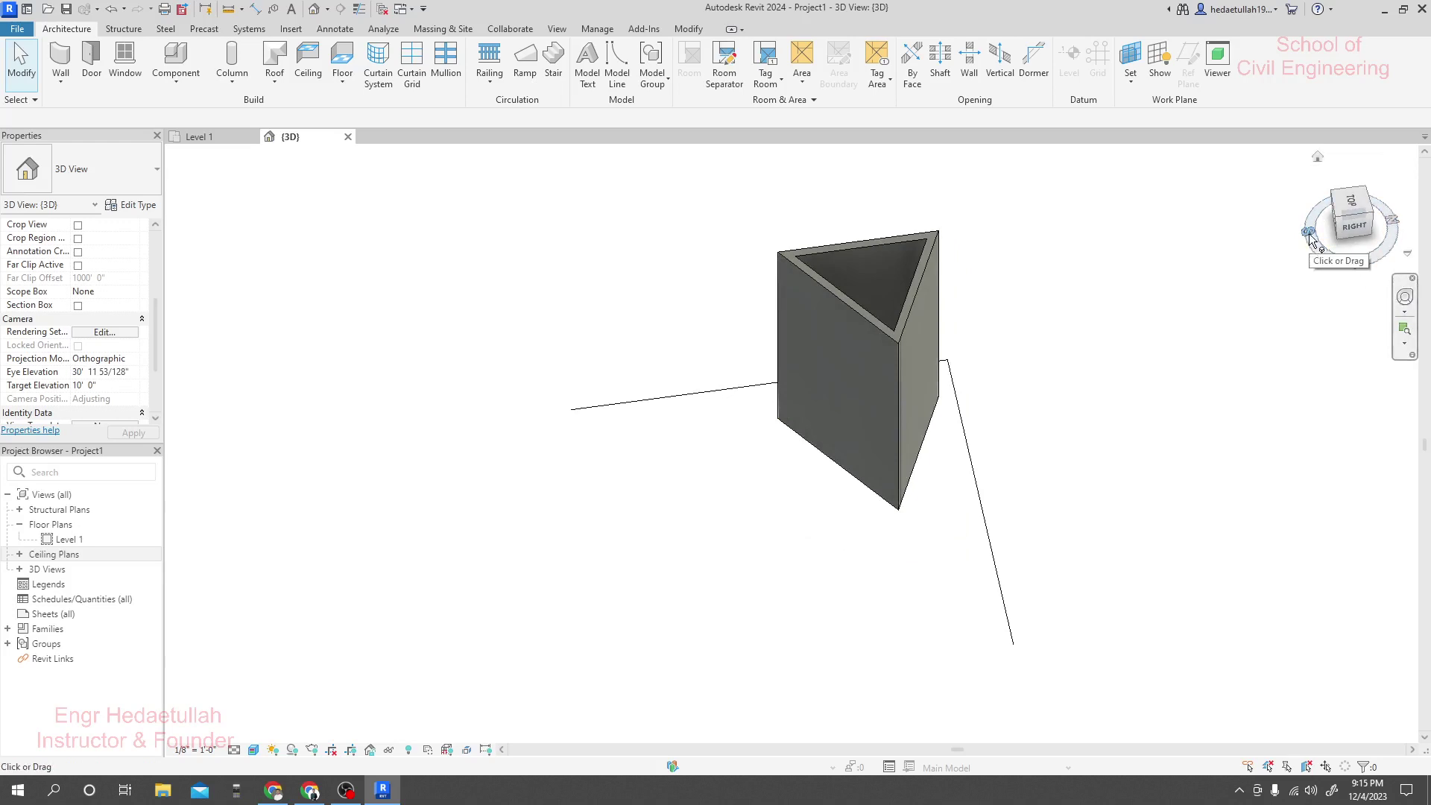
click(1393, 222)
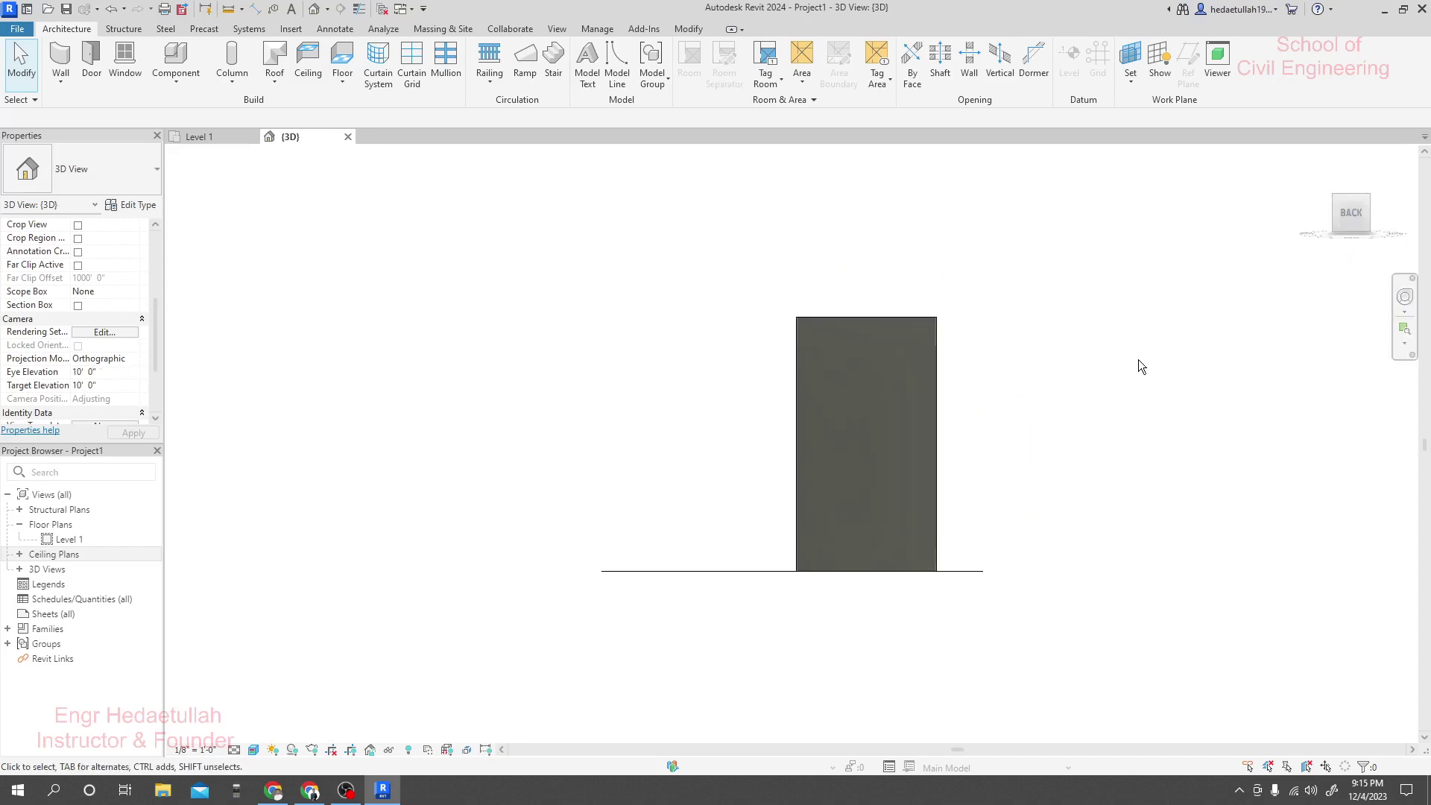
middle_drag(1030, 398, 974, 389)
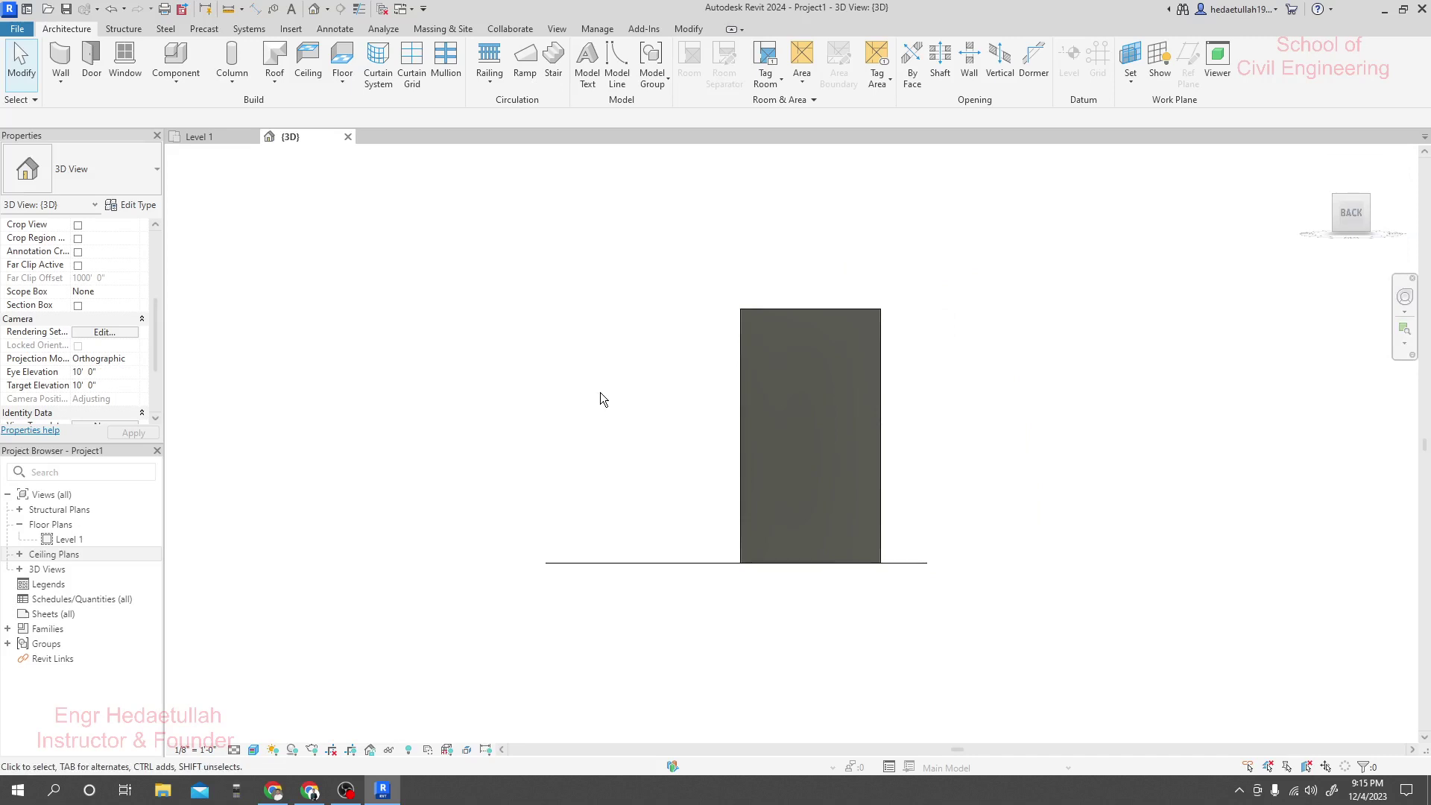
Step: Return to the Level 1 floor plan and place an elevation marker below the triangular walls
click(205, 136)
middle_drag(698, 321, 708, 330)
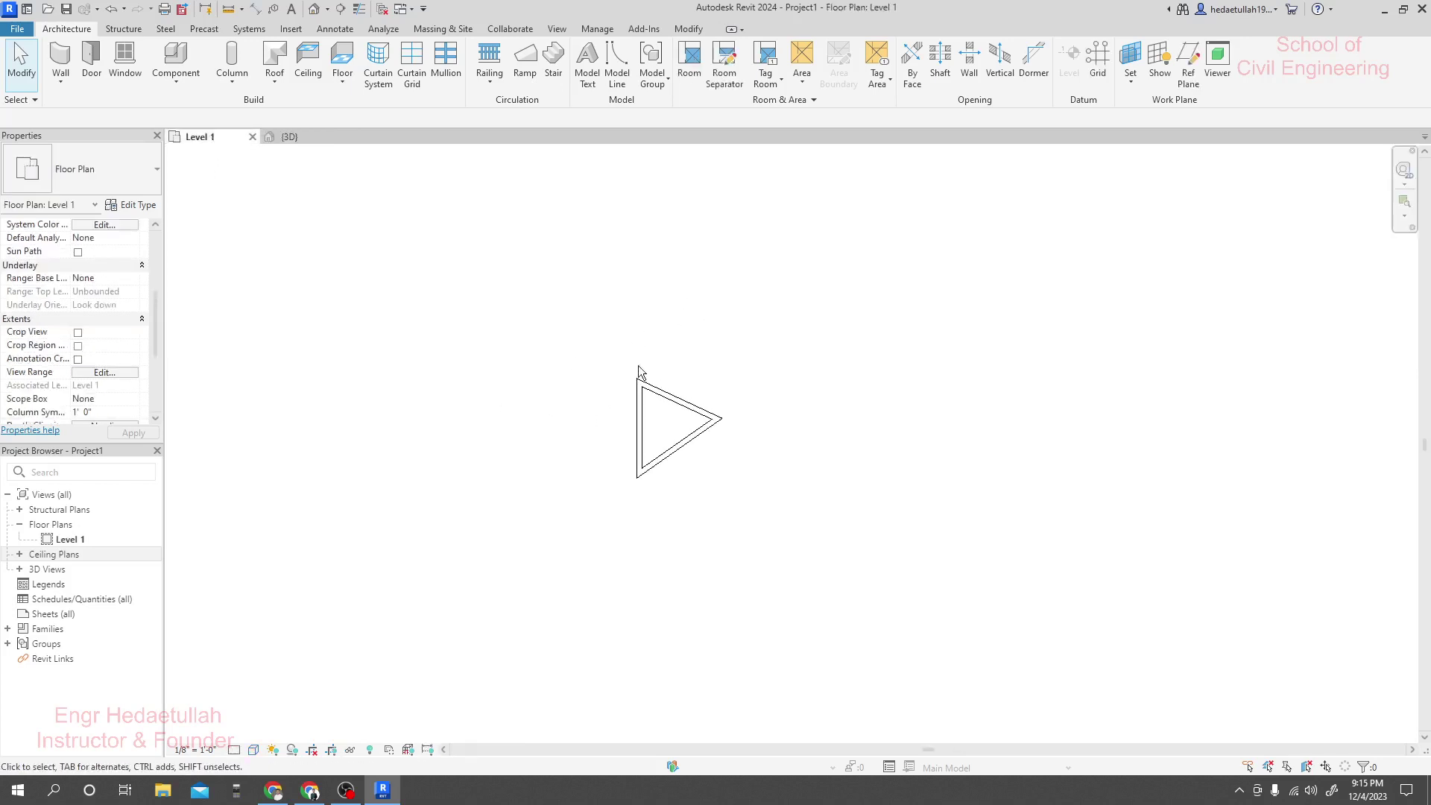
middle_drag(621, 360, 633, 363)
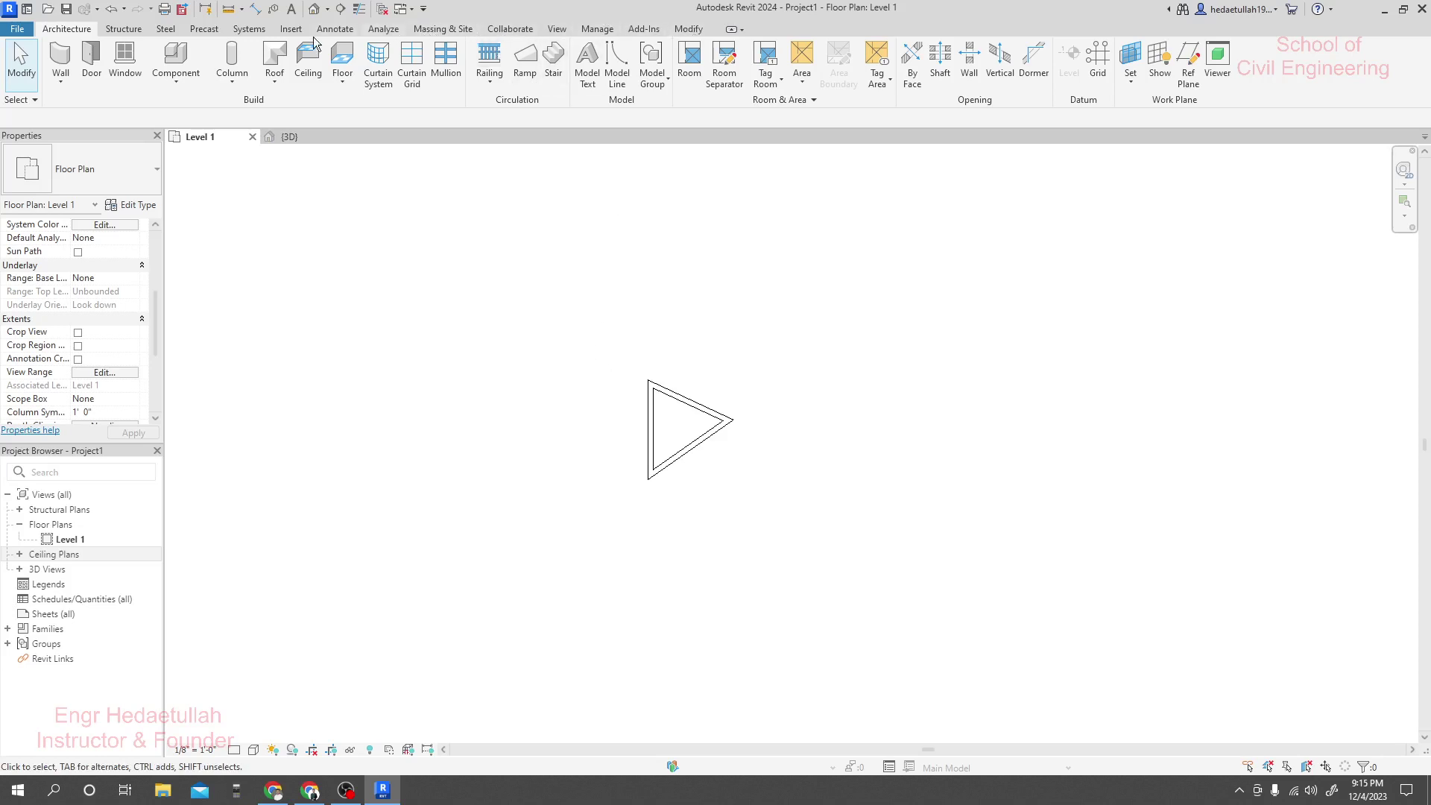
click(556, 28)
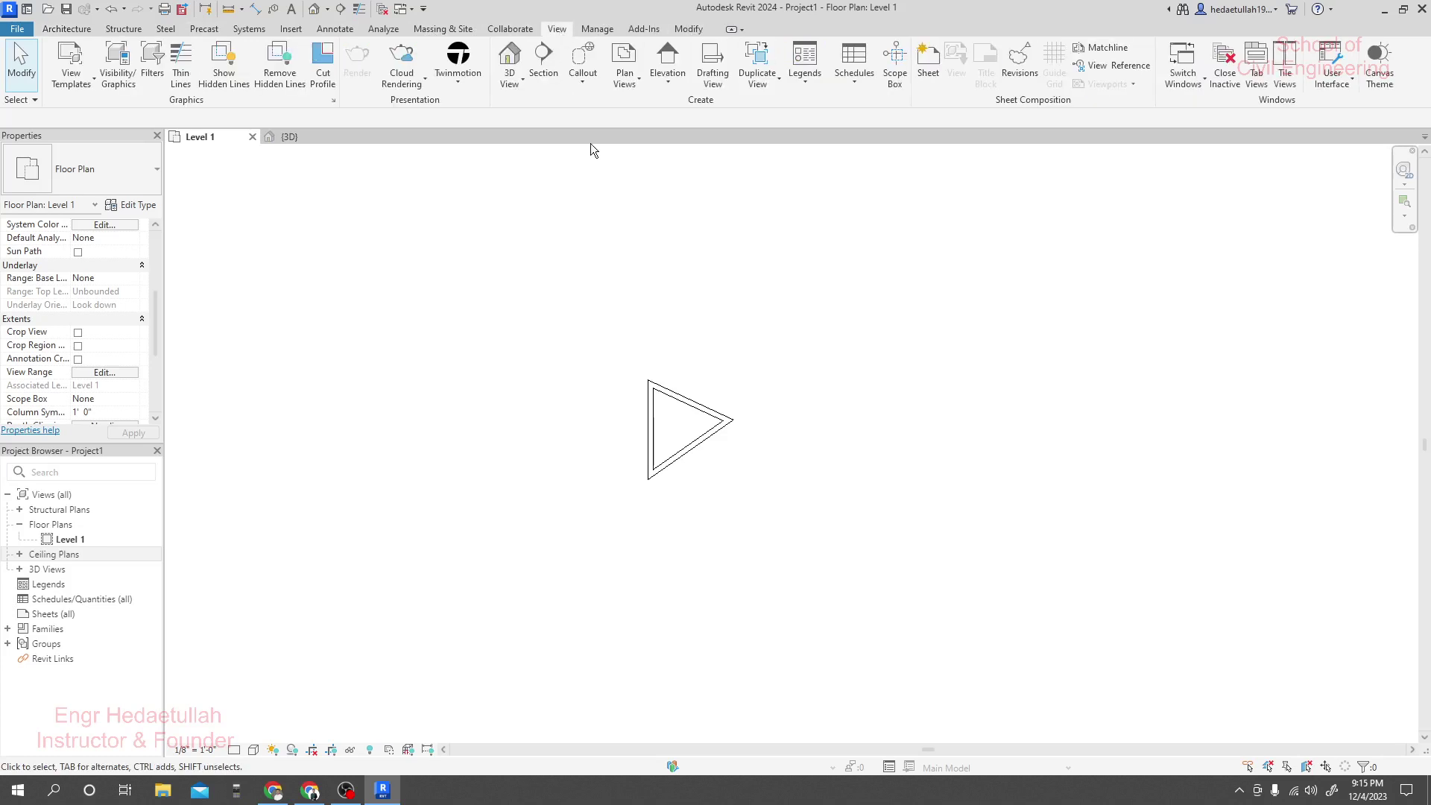
click(664, 65)
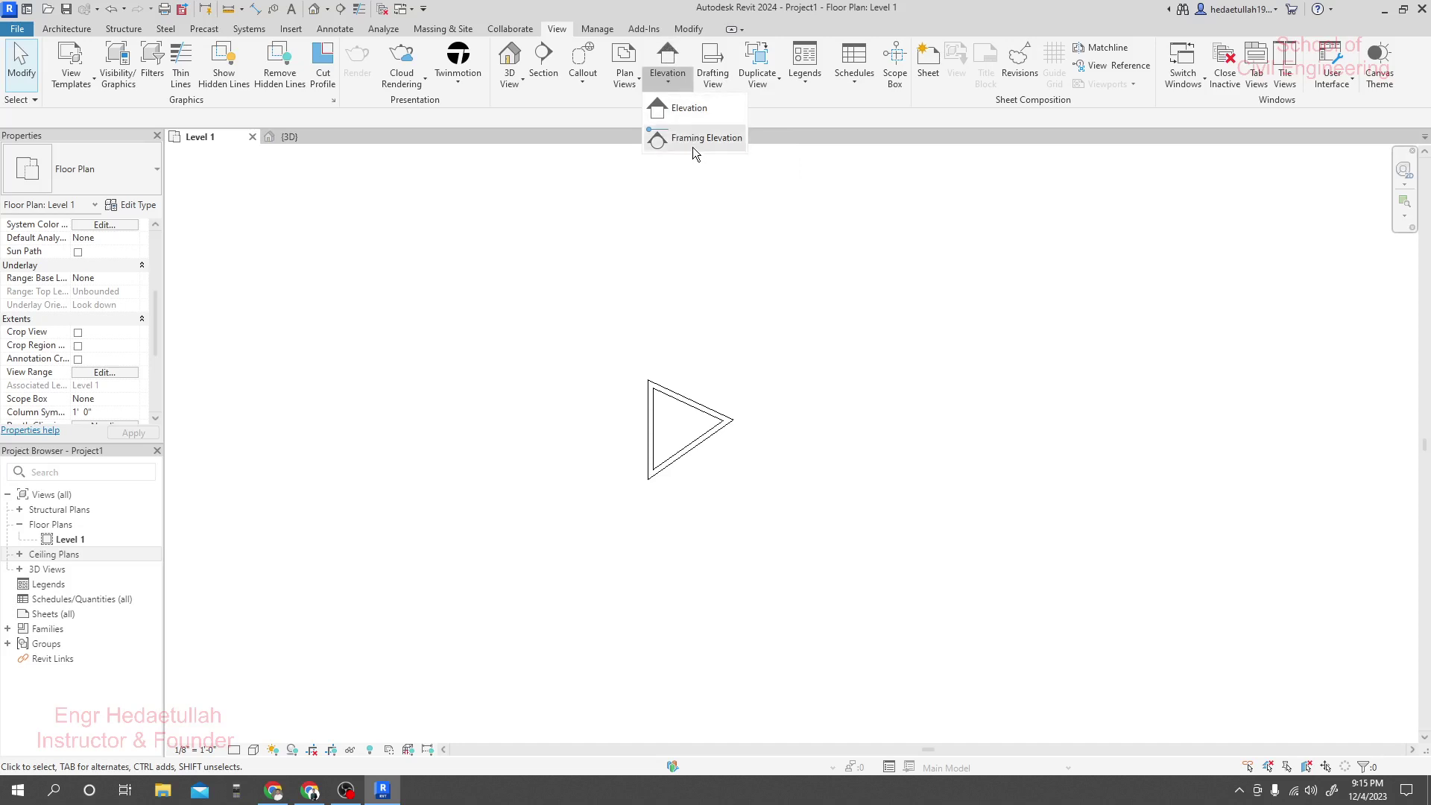
click(675, 112)
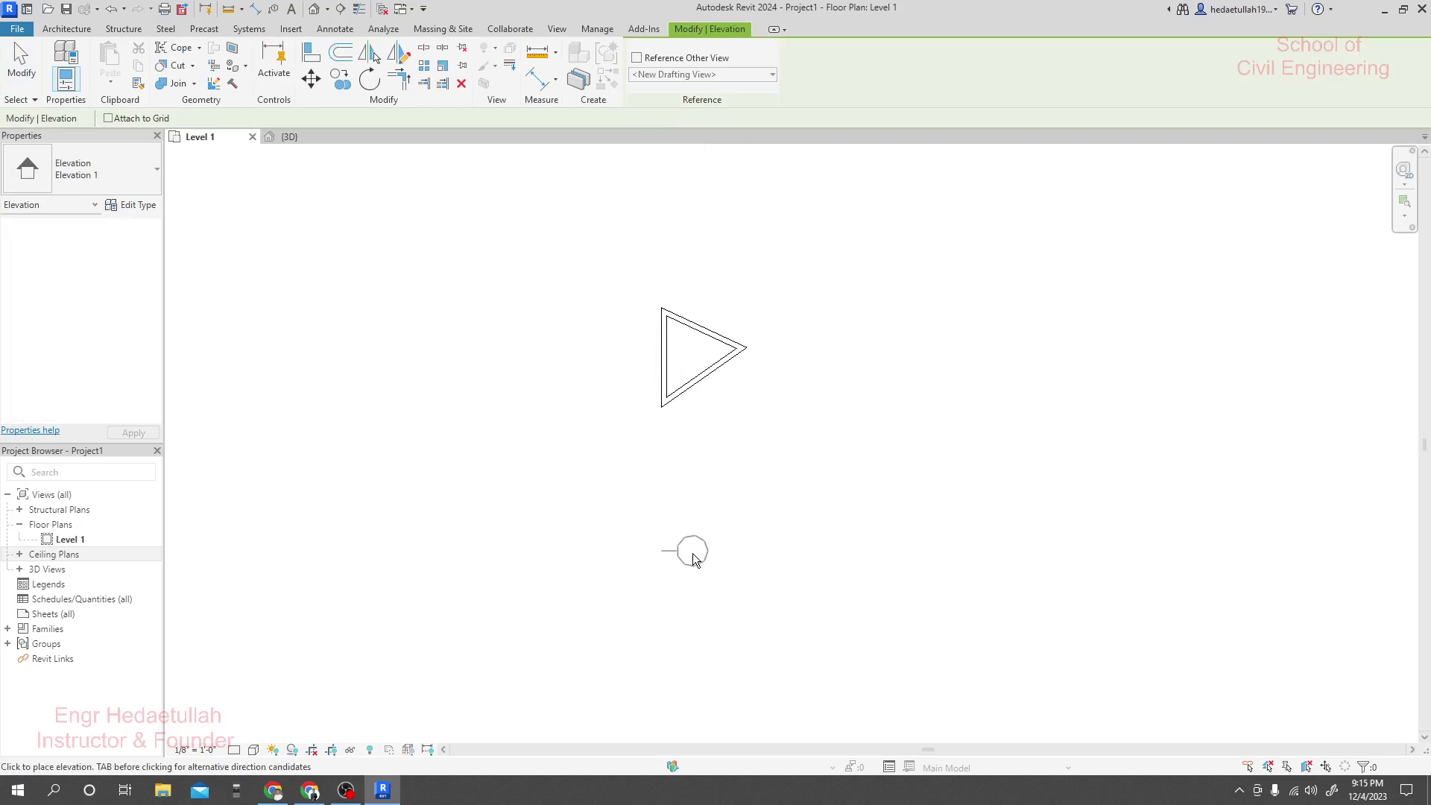
click(689, 532)
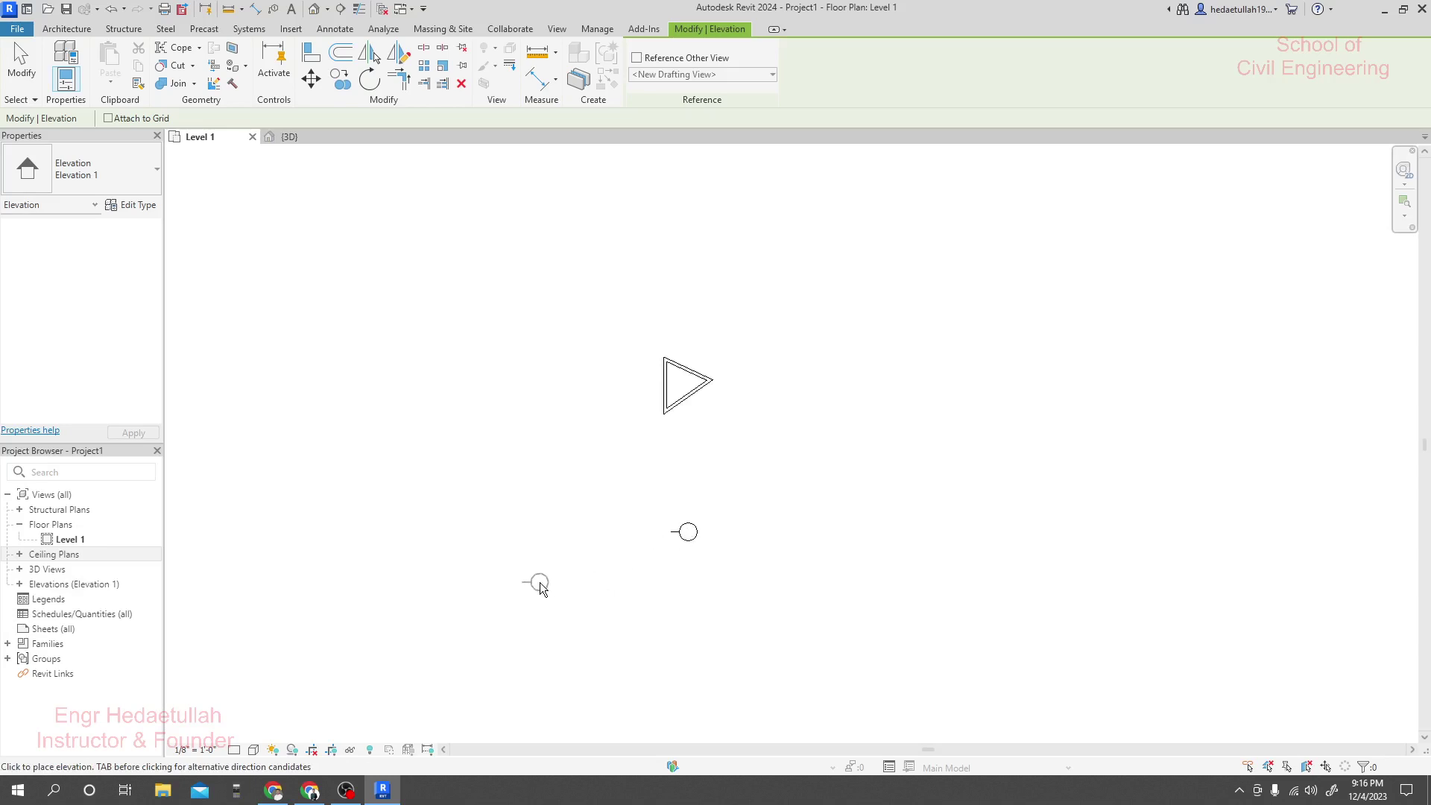
scroll(538, 583, down, 1)
key(Escape)
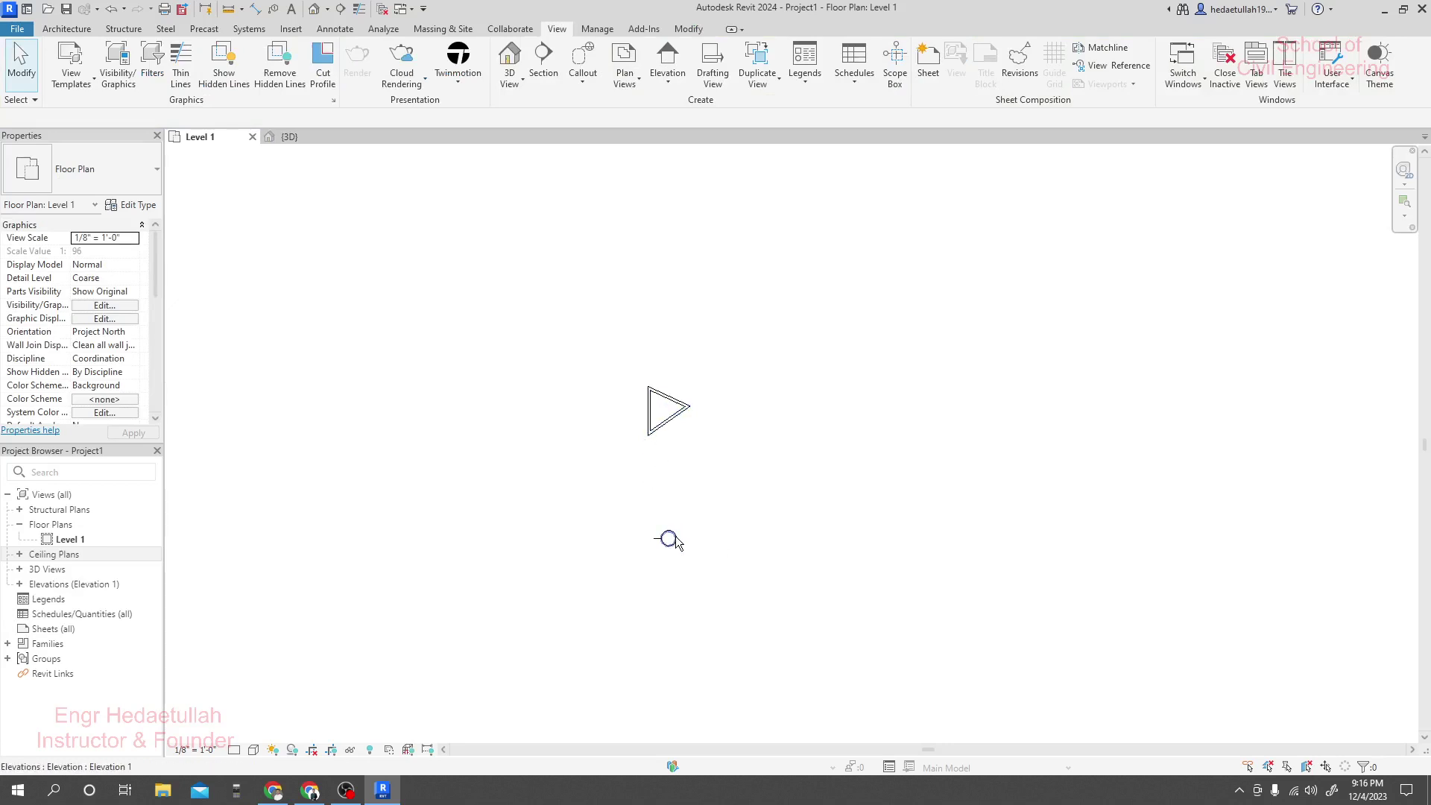
Step: Open the Elevation 1 - a view and set its visual style to Textures
click(676, 537)
click(674, 440)
click(671, 538)
click(20, 583)
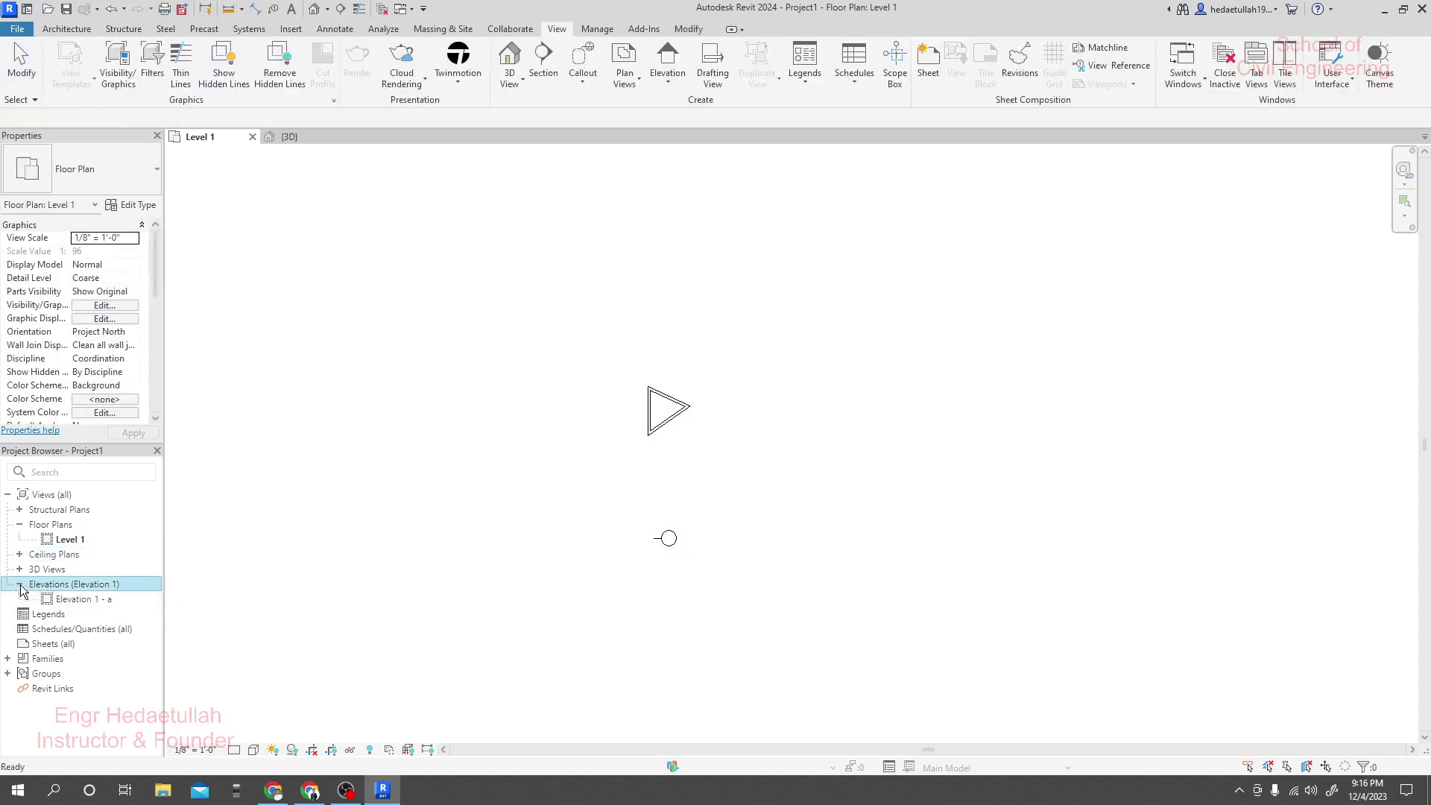
double_click(96, 601)
click(719, 509)
scroll(720, 503, down, 5)
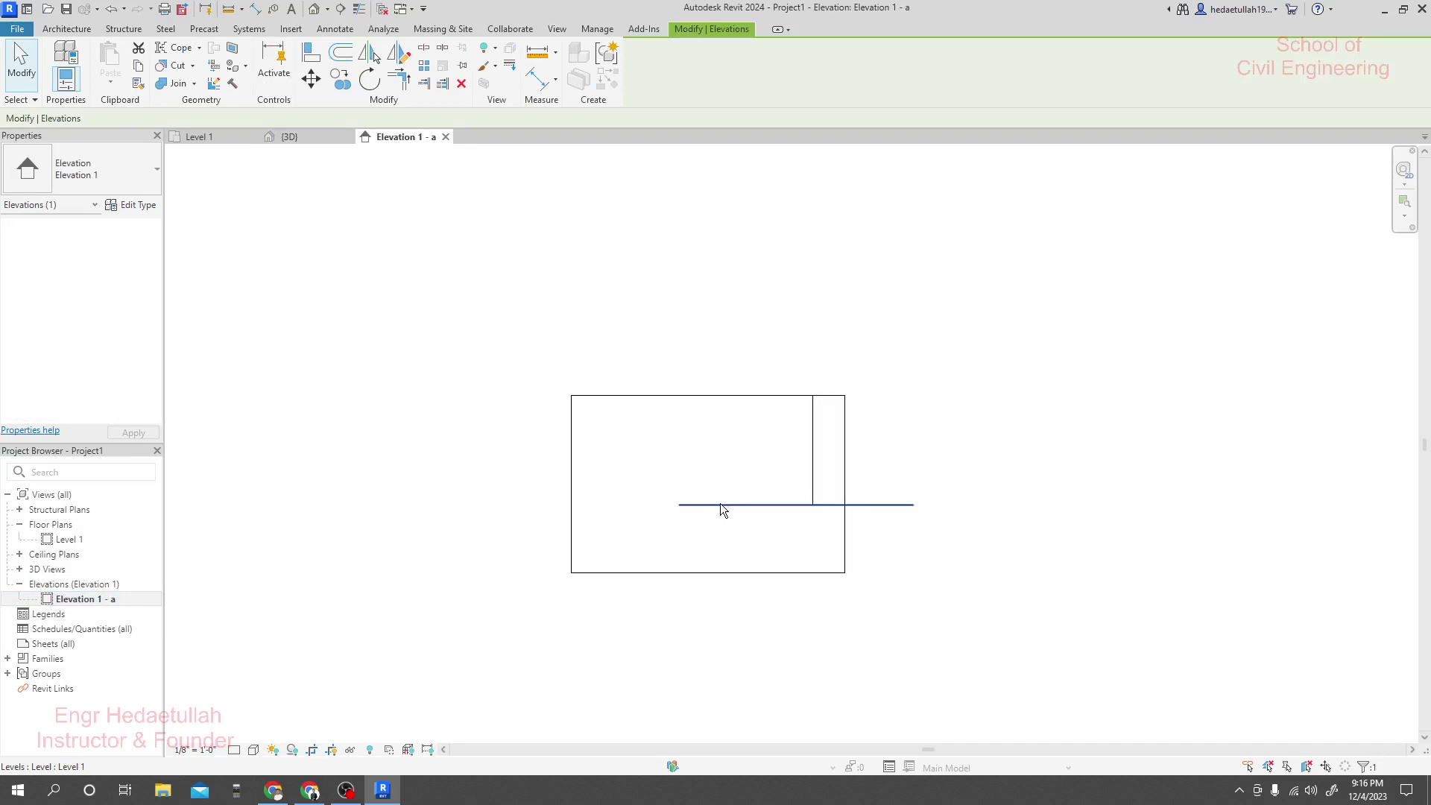
click(254, 749)
click(298, 720)
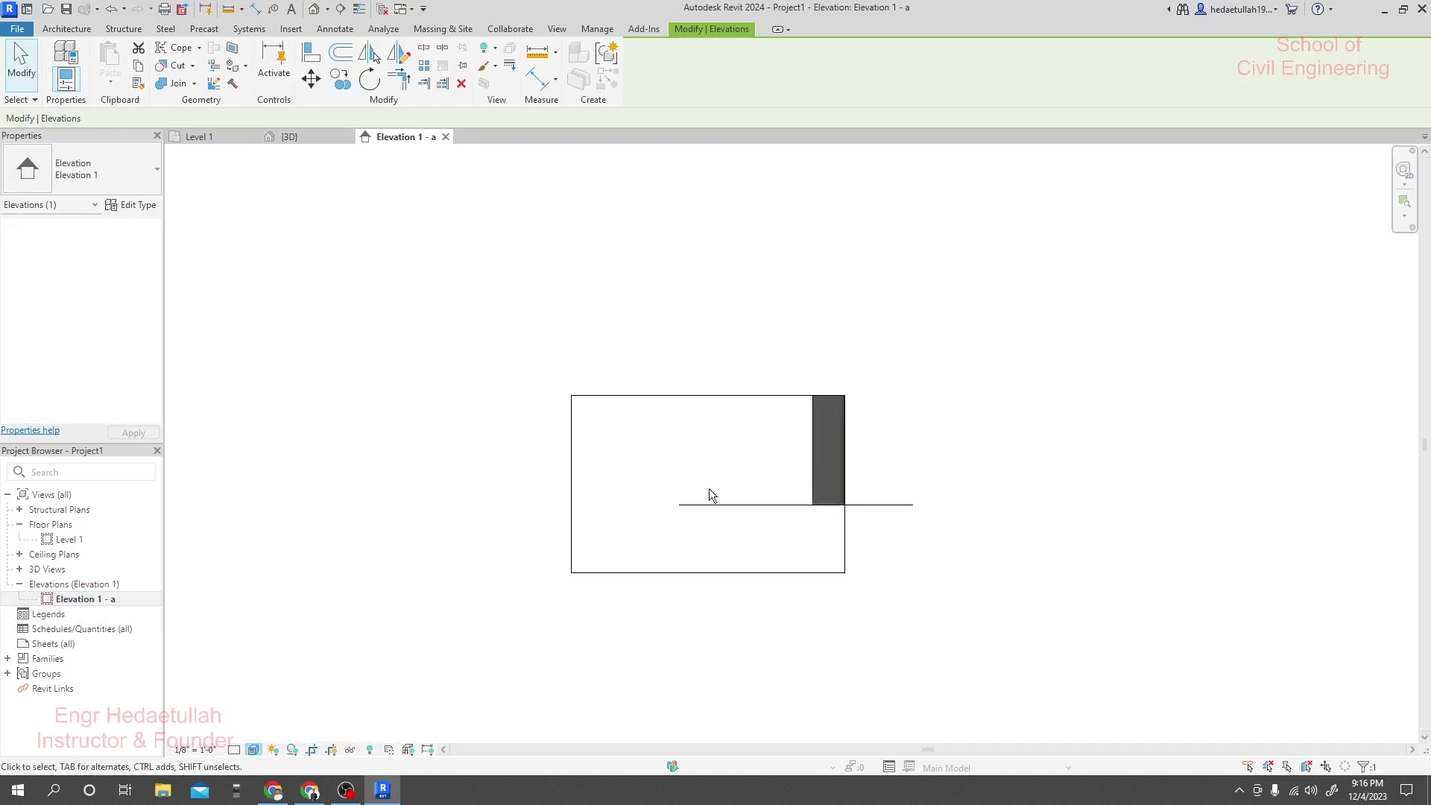
Step: Inspect the wall in the elevation, then return to Level 1 and check the elevation marker's view direction and extents
click(813, 458)
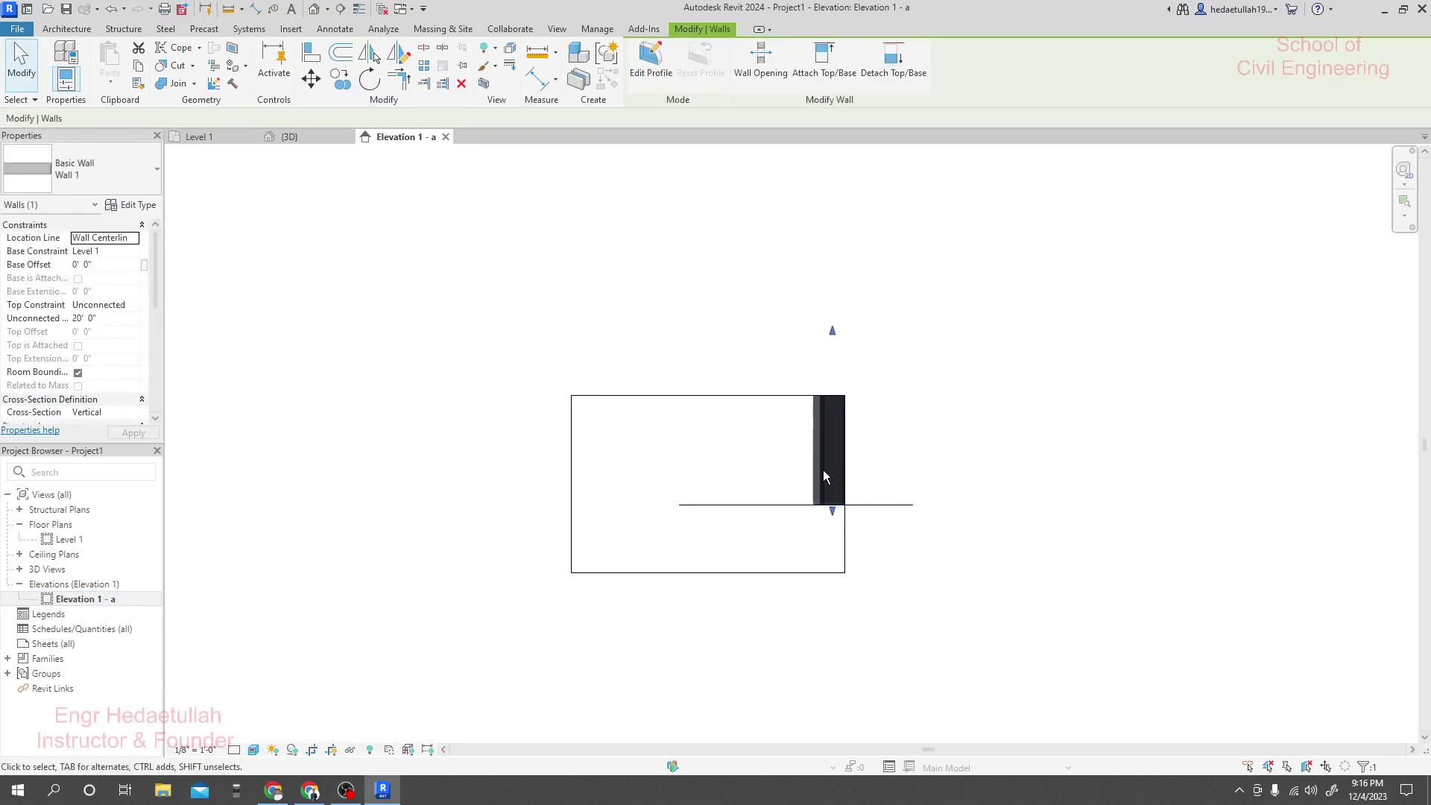
click(807, 440)
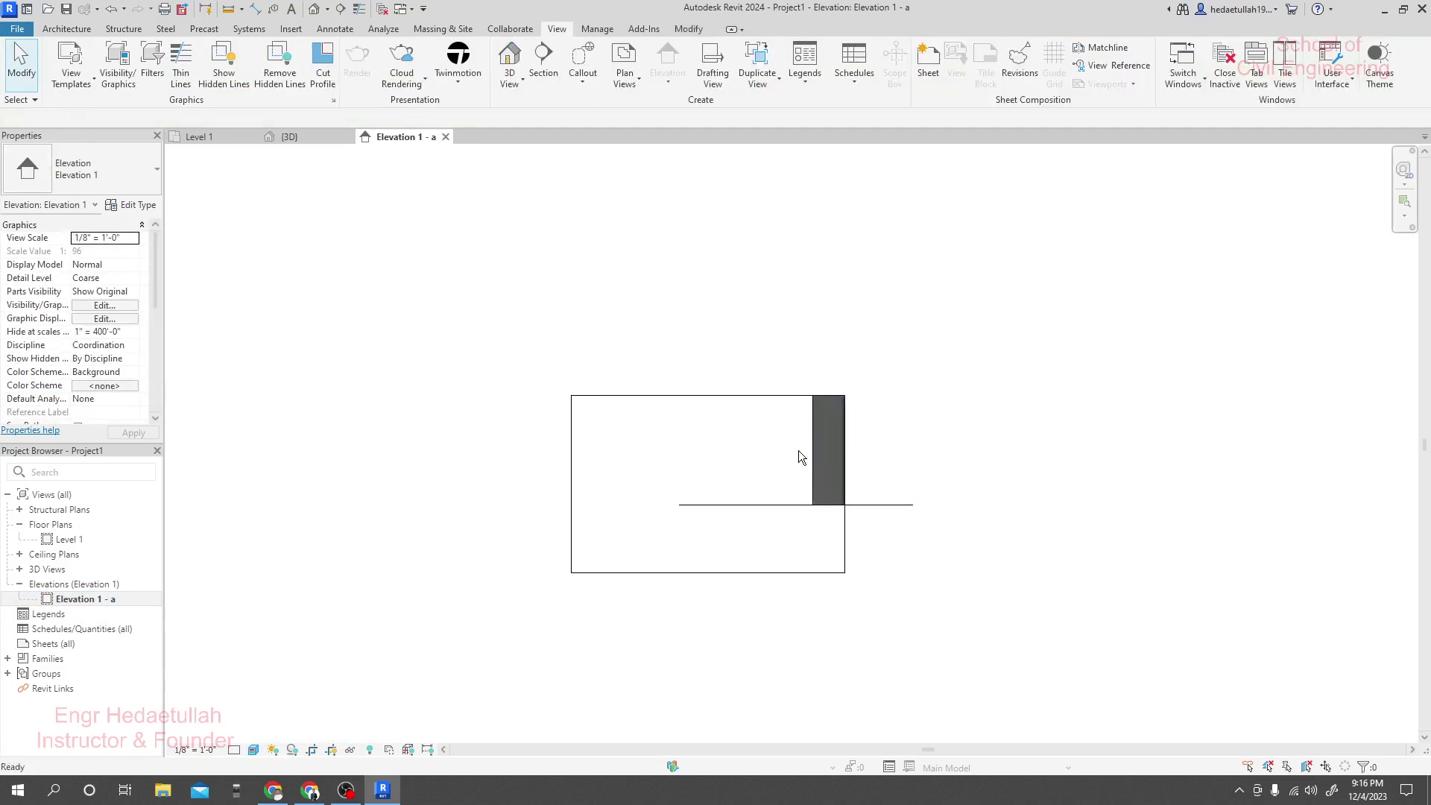
click(324, 134)
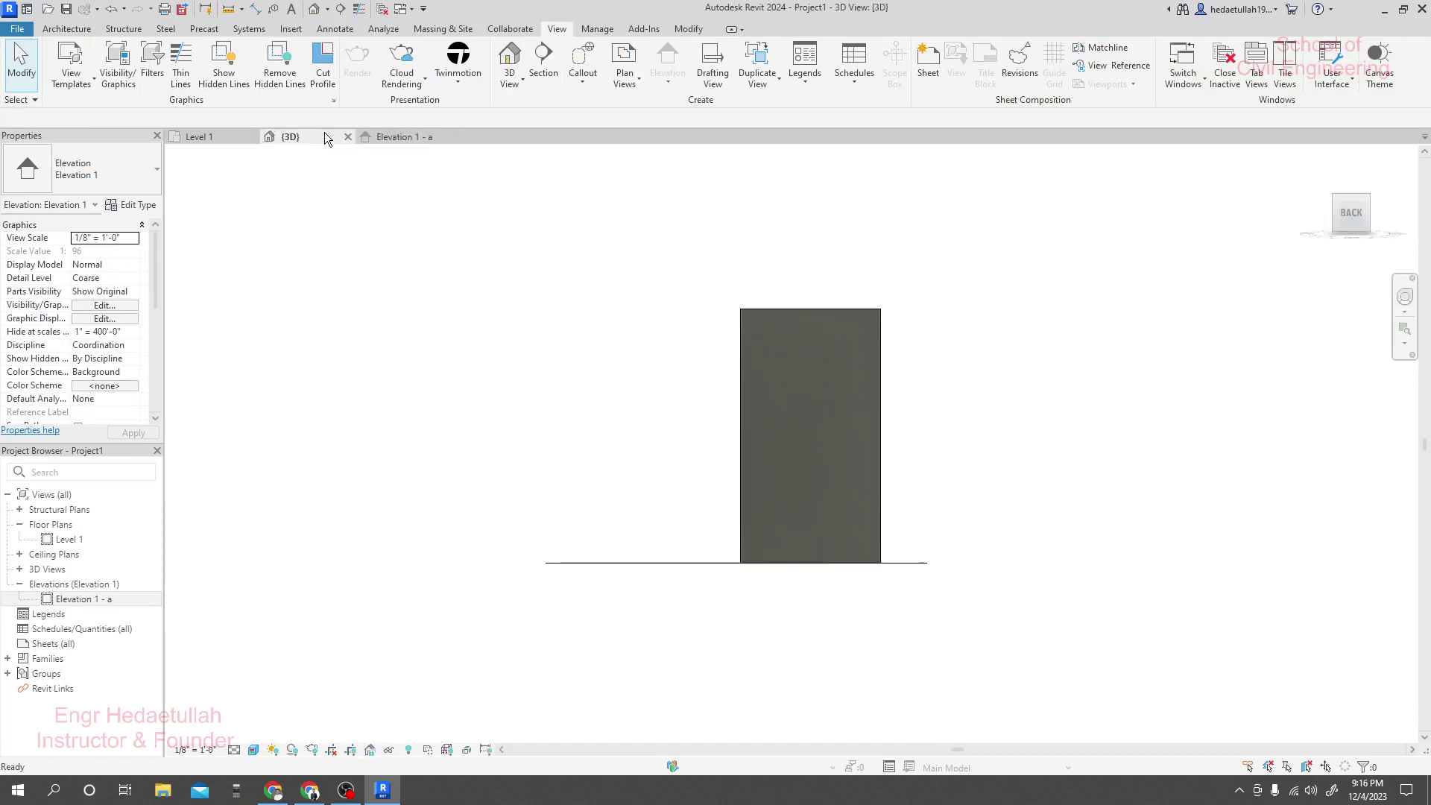
click(222, 139)
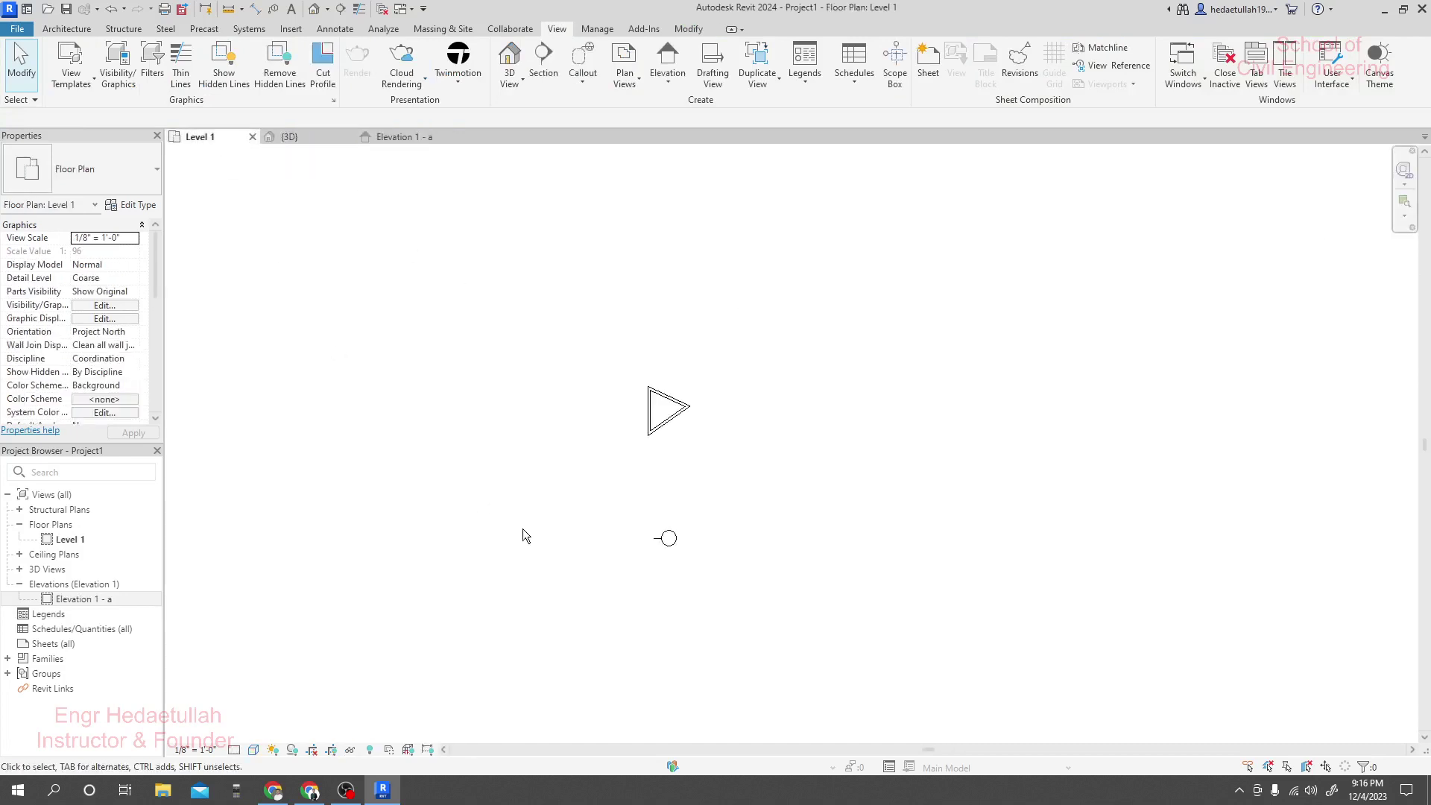
click(668, 541)
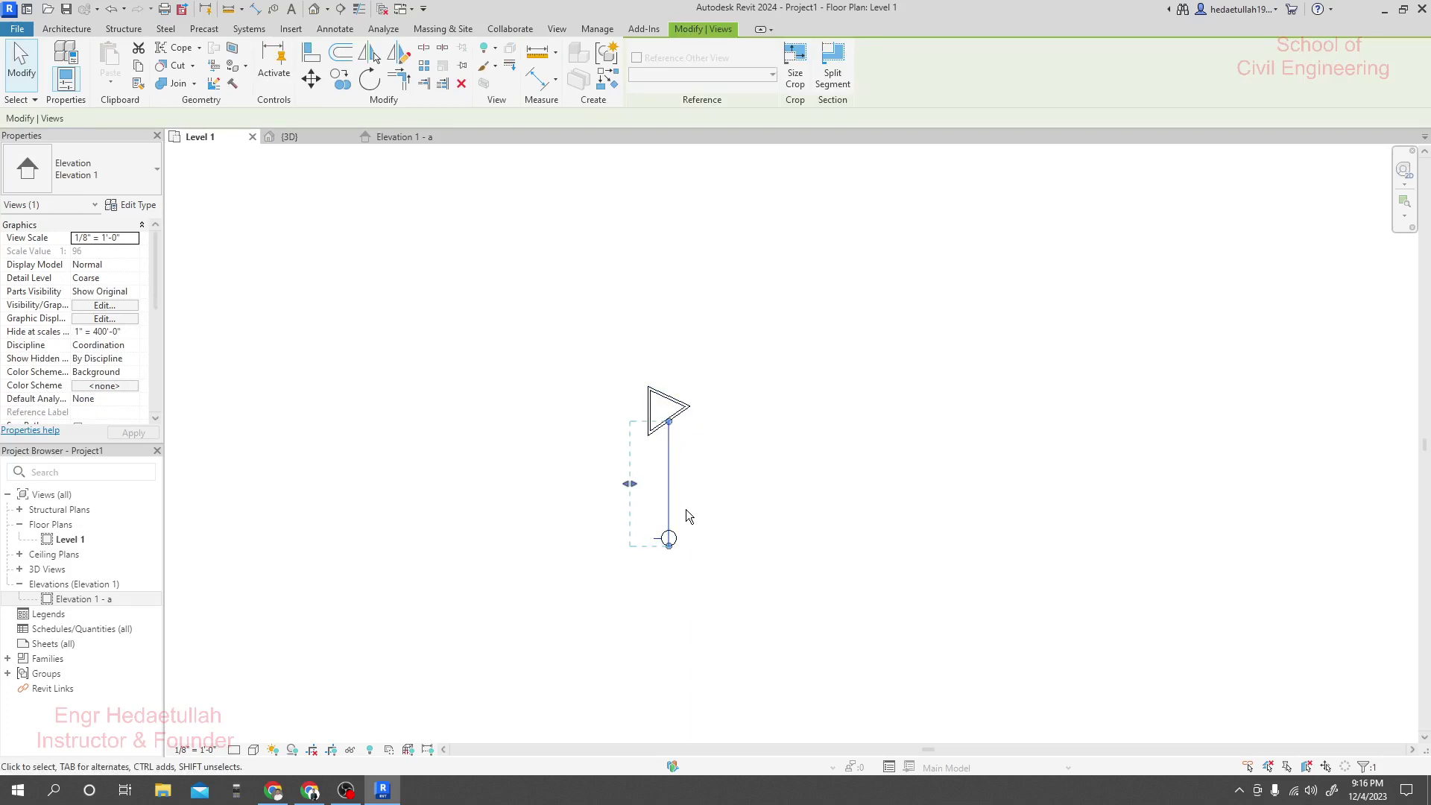
click(565, 429)
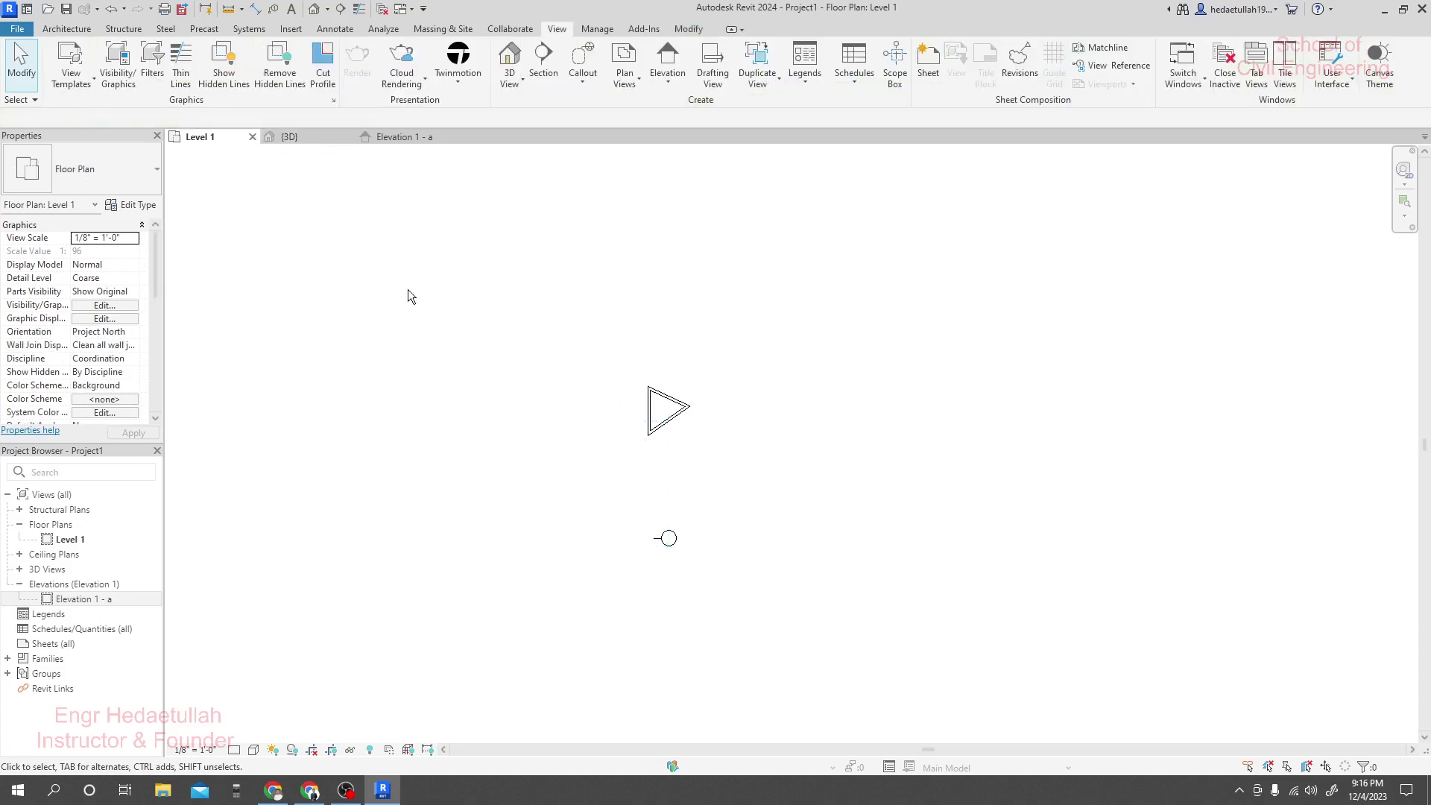
Step: Draw a straight wall vertically downward from the lower-left corner of the triangular walls, with an unconnected height of 20' 0"
scroll(662, 470, up, 1)
click(67, 28)
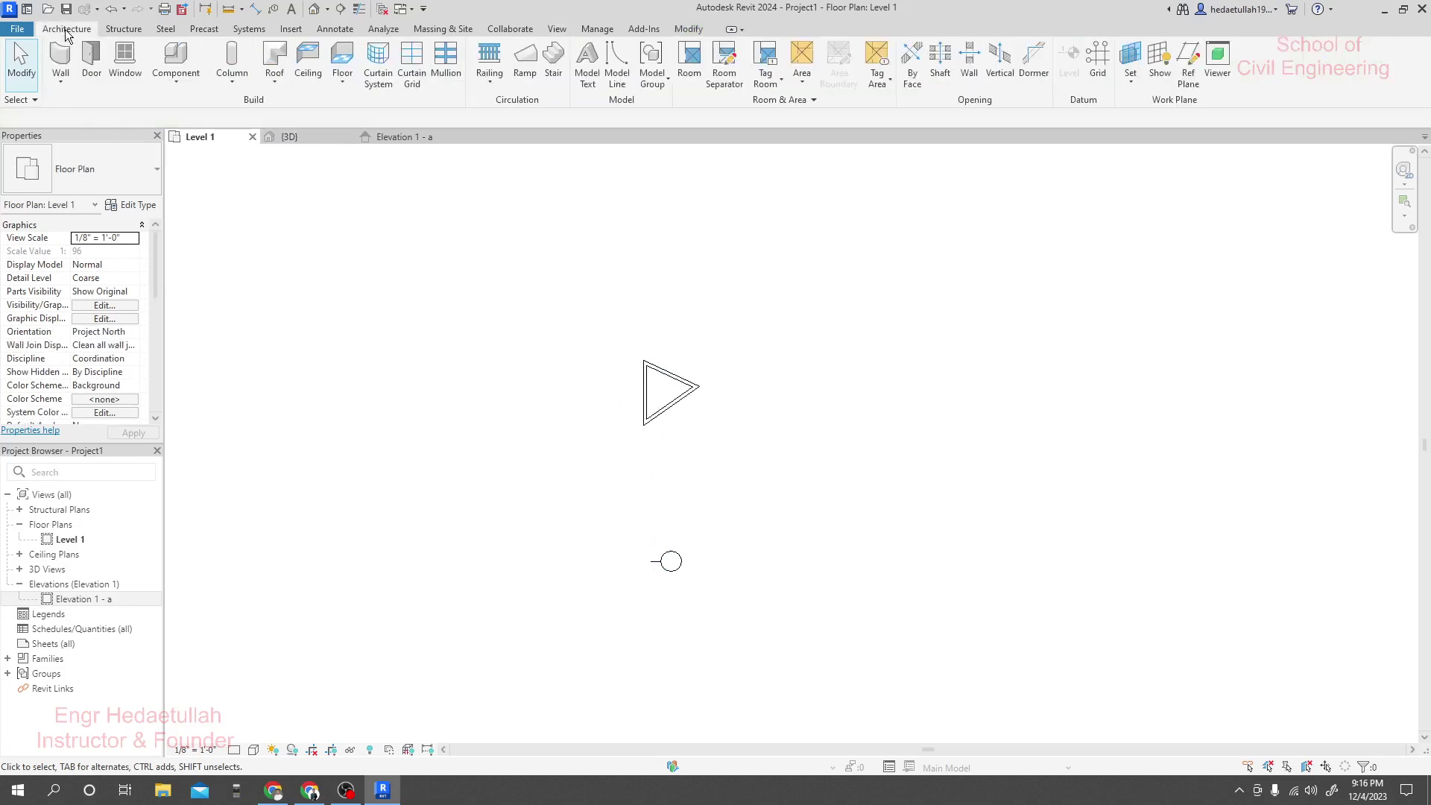
click(61, 59)
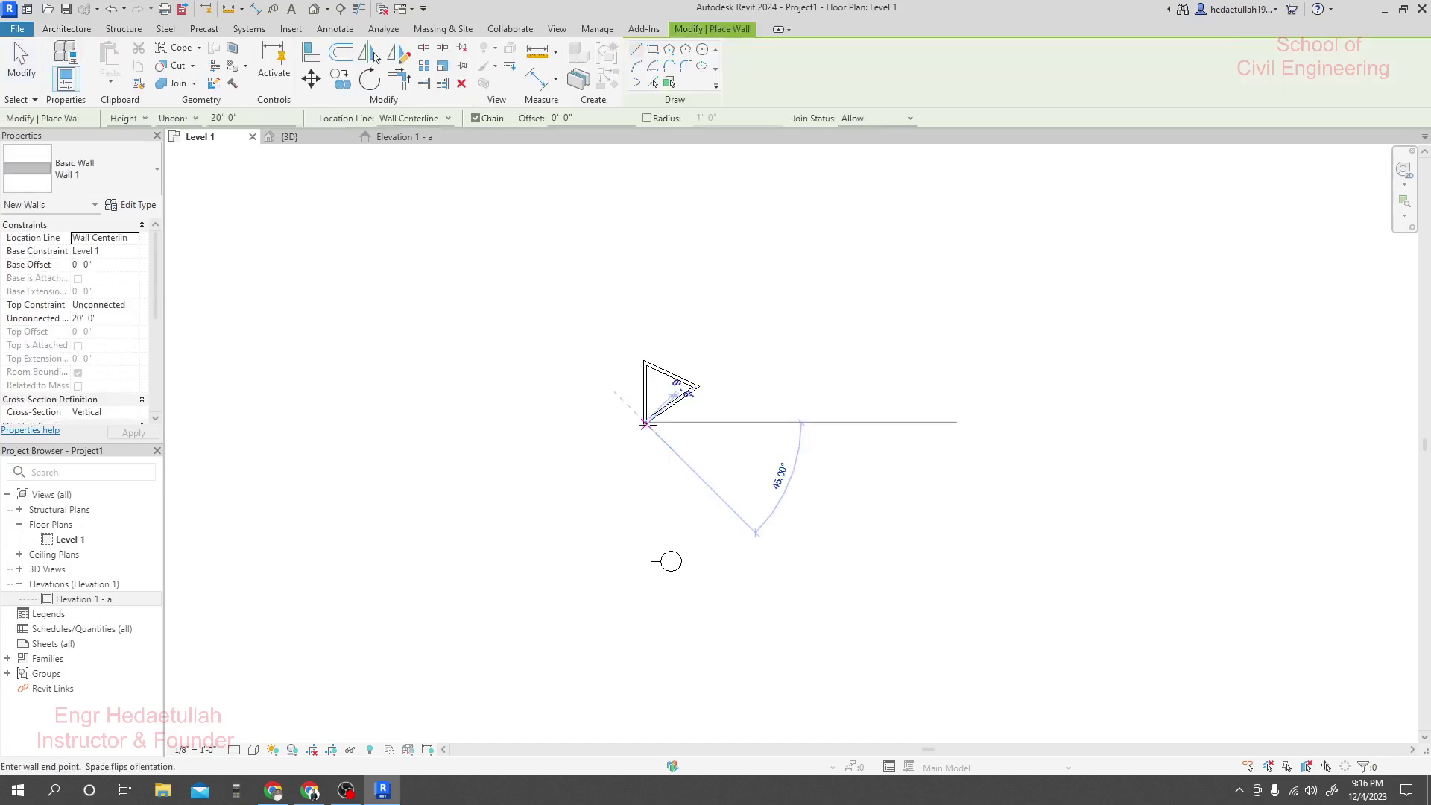
click(646, 422)
click(645, 509)
key(Escape)
key(Escape)
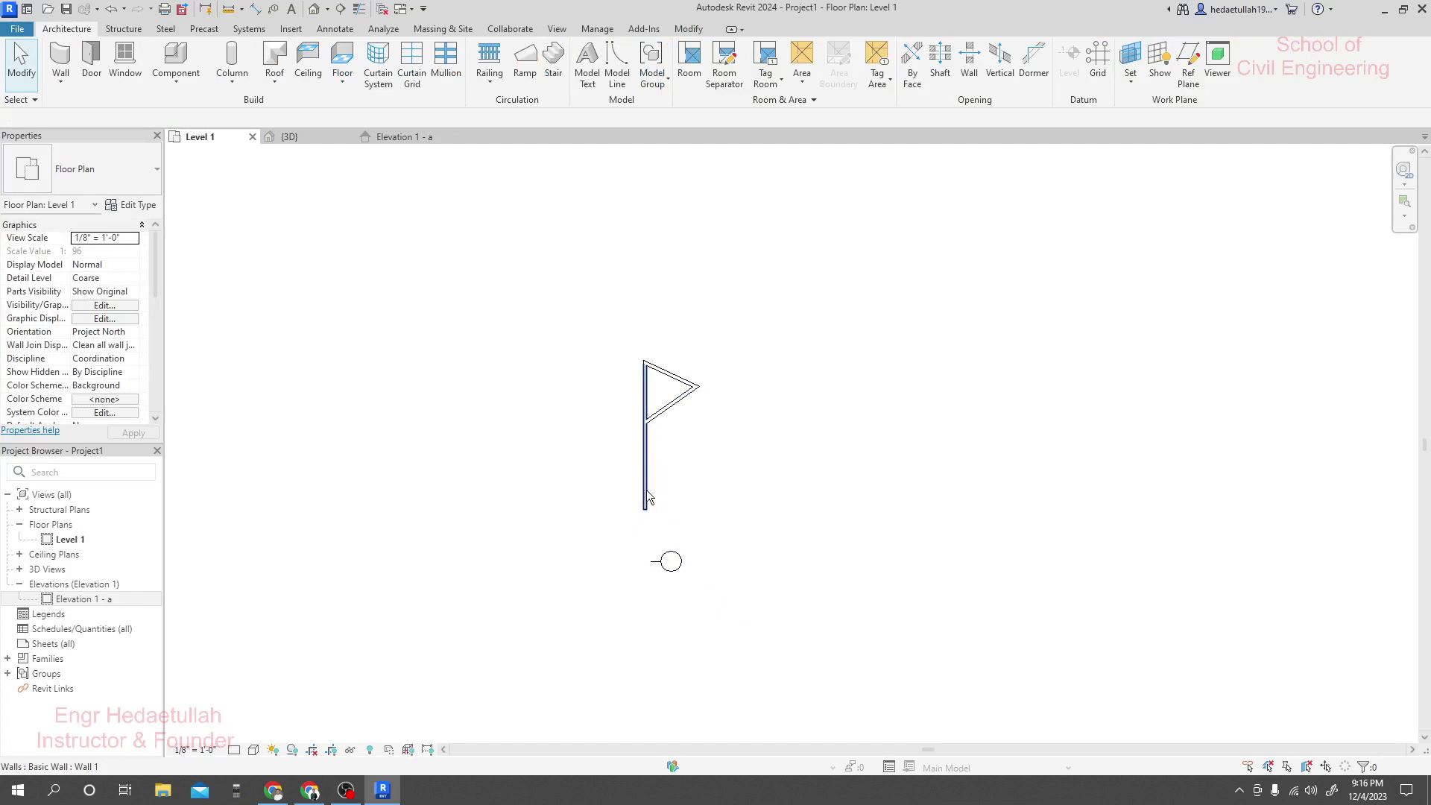
click(649, 507)
click(578, 527)
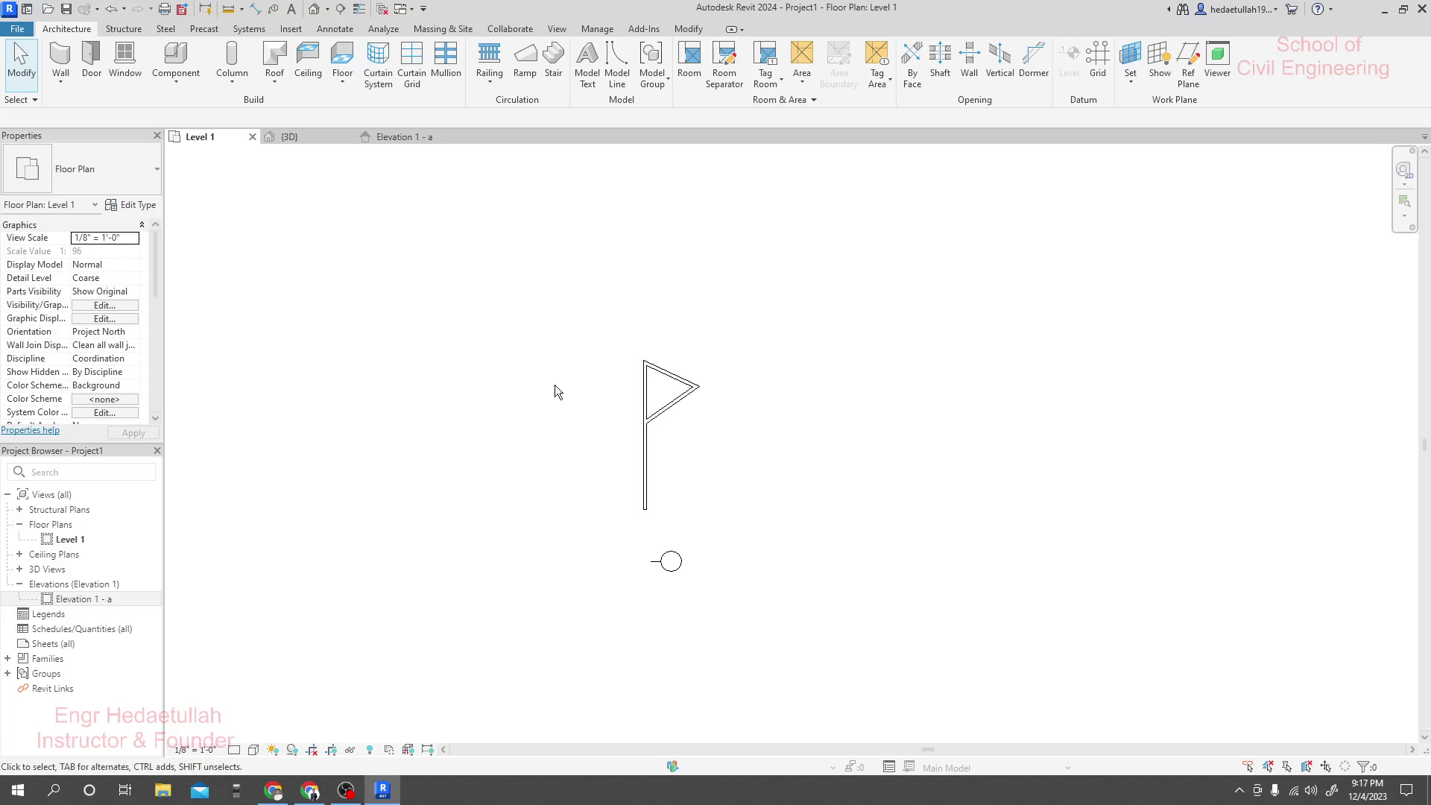
Step: Examine the triangular walls and the added straight wall in 3D from an oblique angle, the front and the top
click(314, 9)
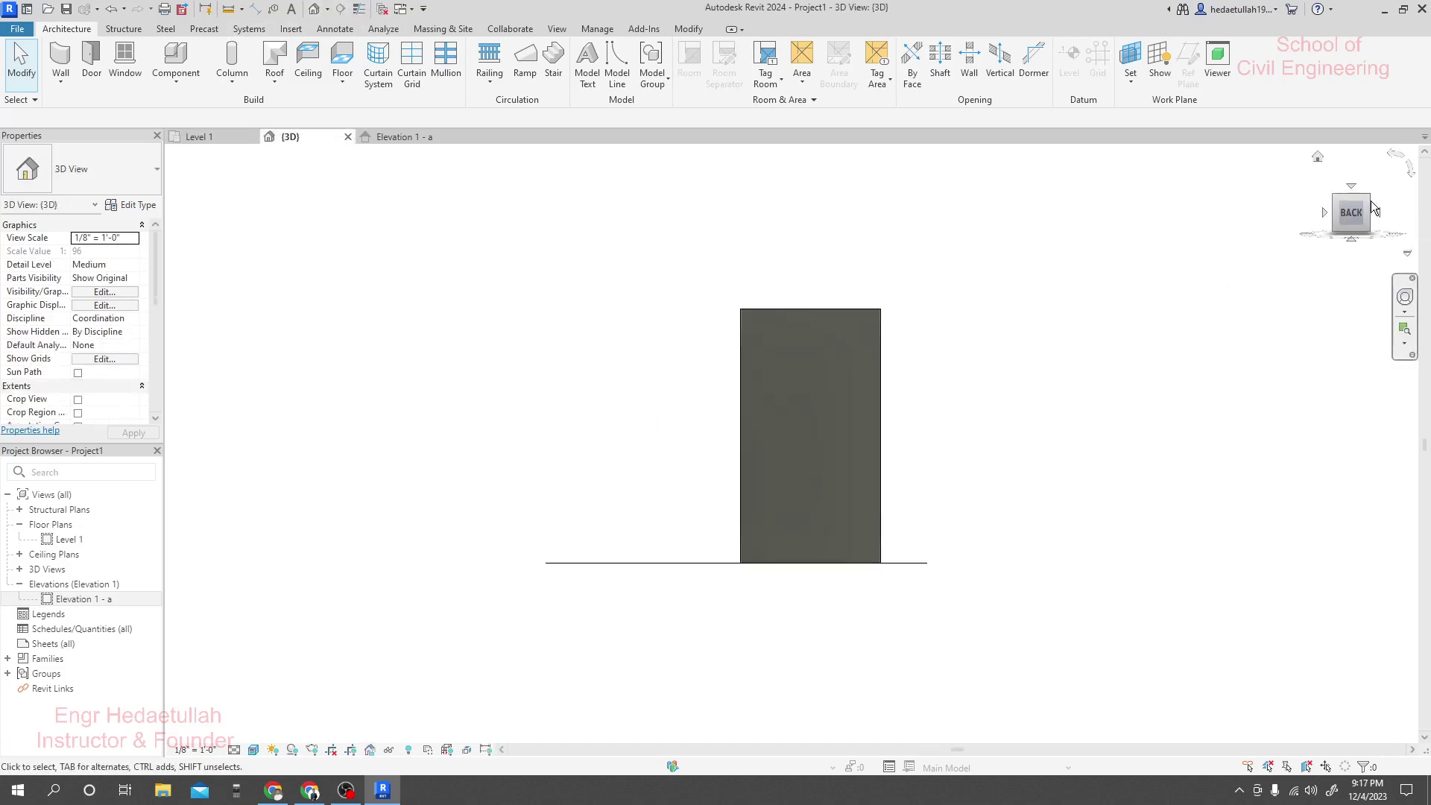
mouse_move(1368, 214)
mouse_down()
mouse_move(1303, 287)
mouse_move(206, 334)
mouse_move(1326, 412)
mouse_move(1009, 445)
mouse_move(1039, 410)
mouse_move(1060, 312)
mouse_move(1054, 230)
mouse_move(1053, 332)
mouse_move(1057, 308)
mouse_move(876, 478)
mouse_up()
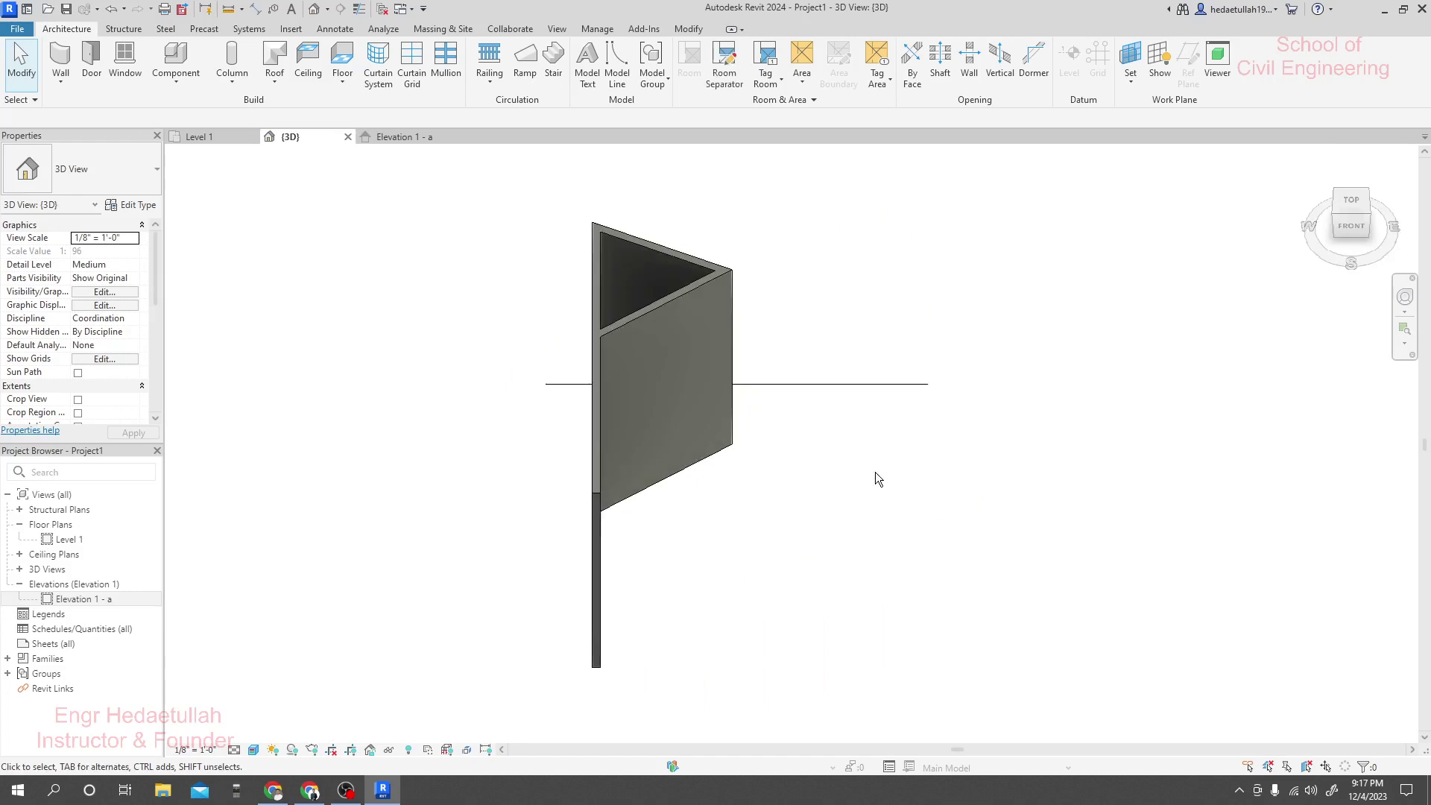
click(1354, 267)
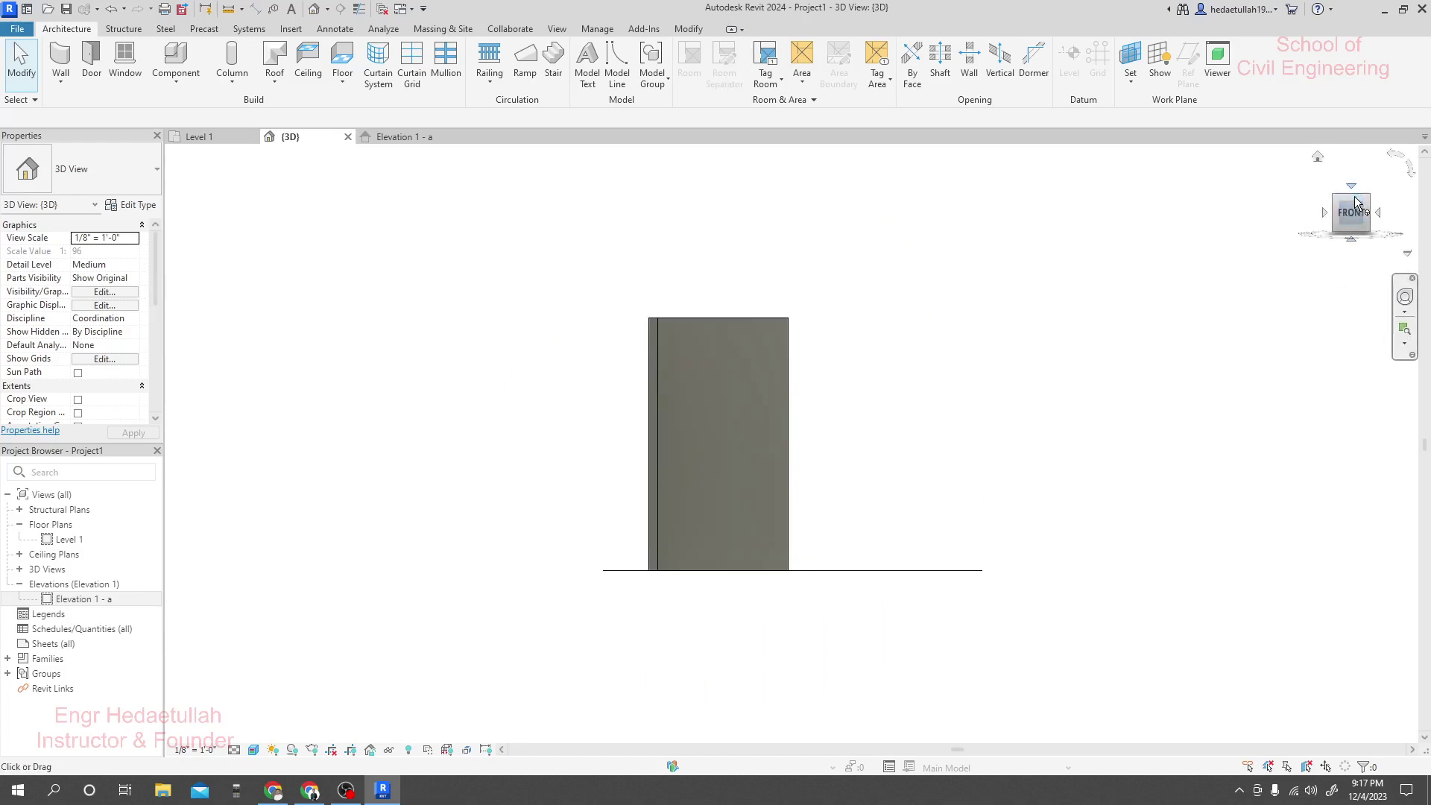
click(1351, 186)
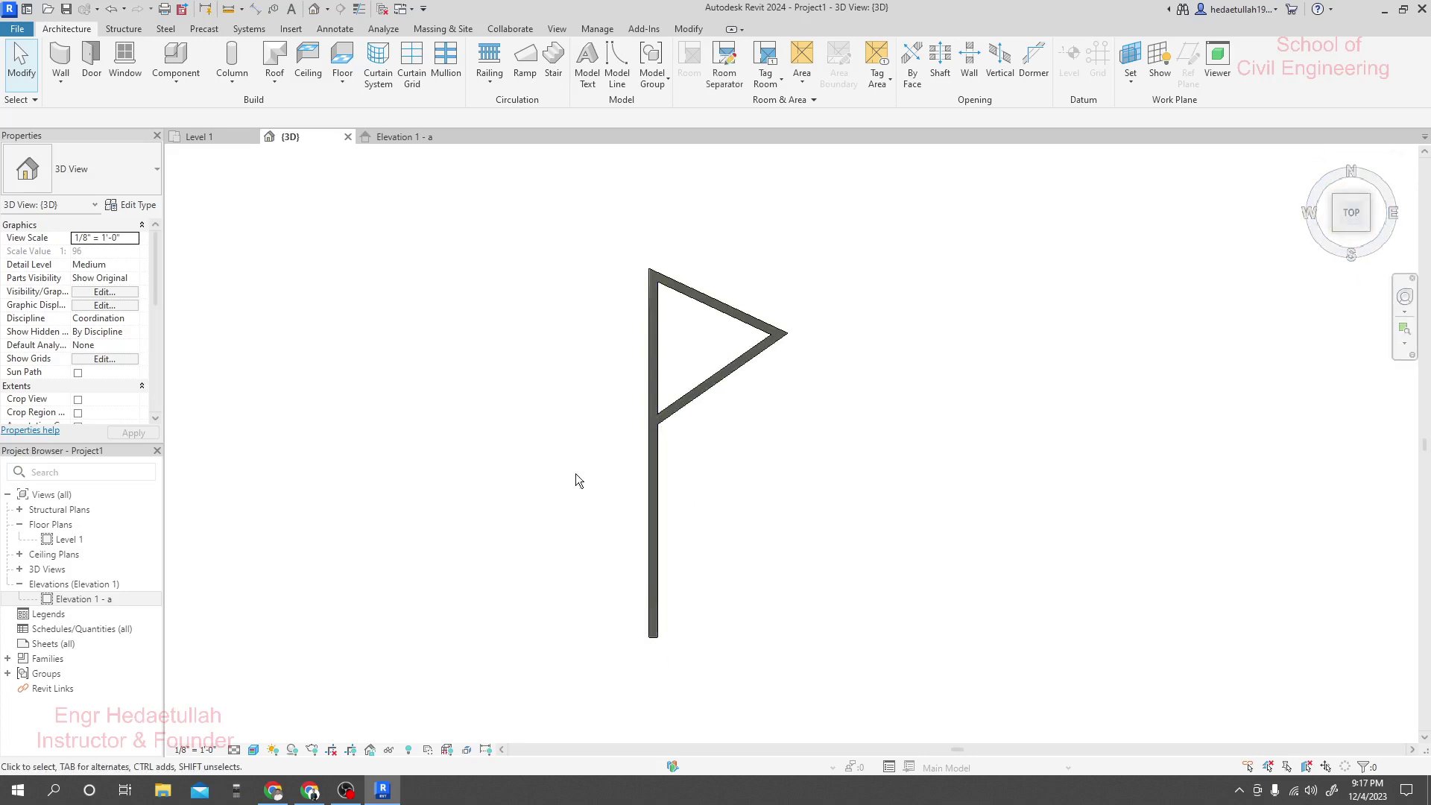
scroll(602, 540, down, 2)
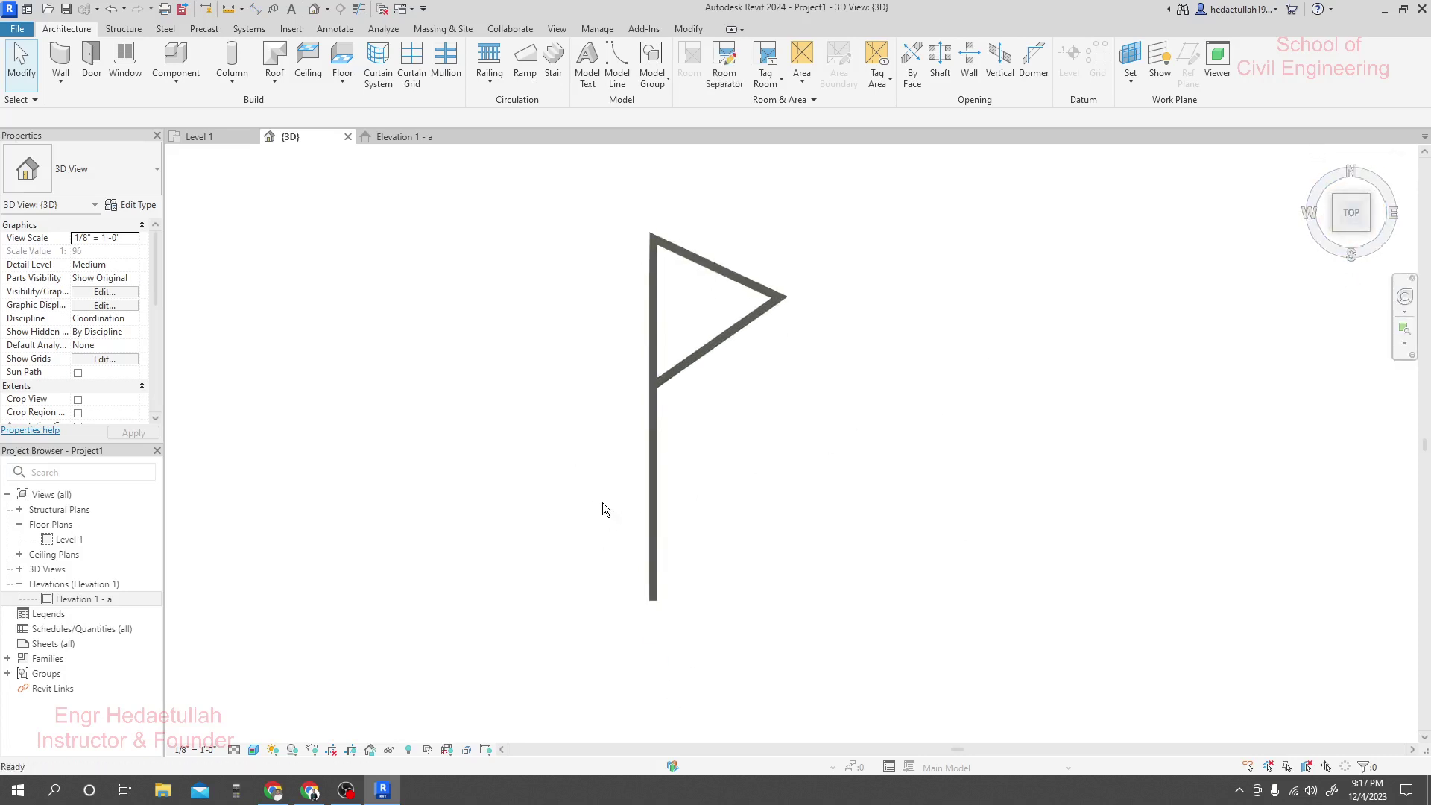
Step: Return to Level 1 and rotate the elevation marker 90° clockwise about its centre to face up toward the walls
click(210, 136)
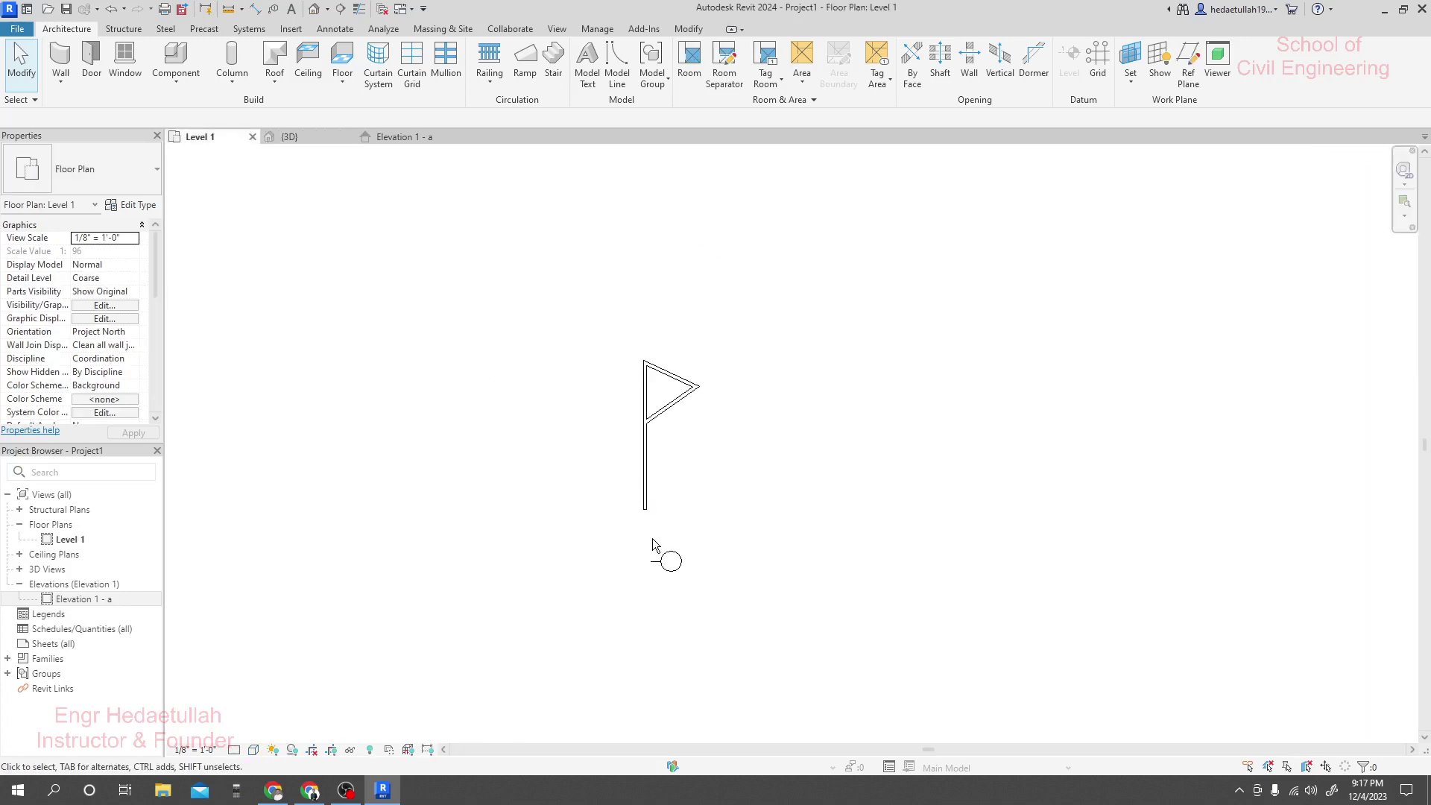
click(671, 562)
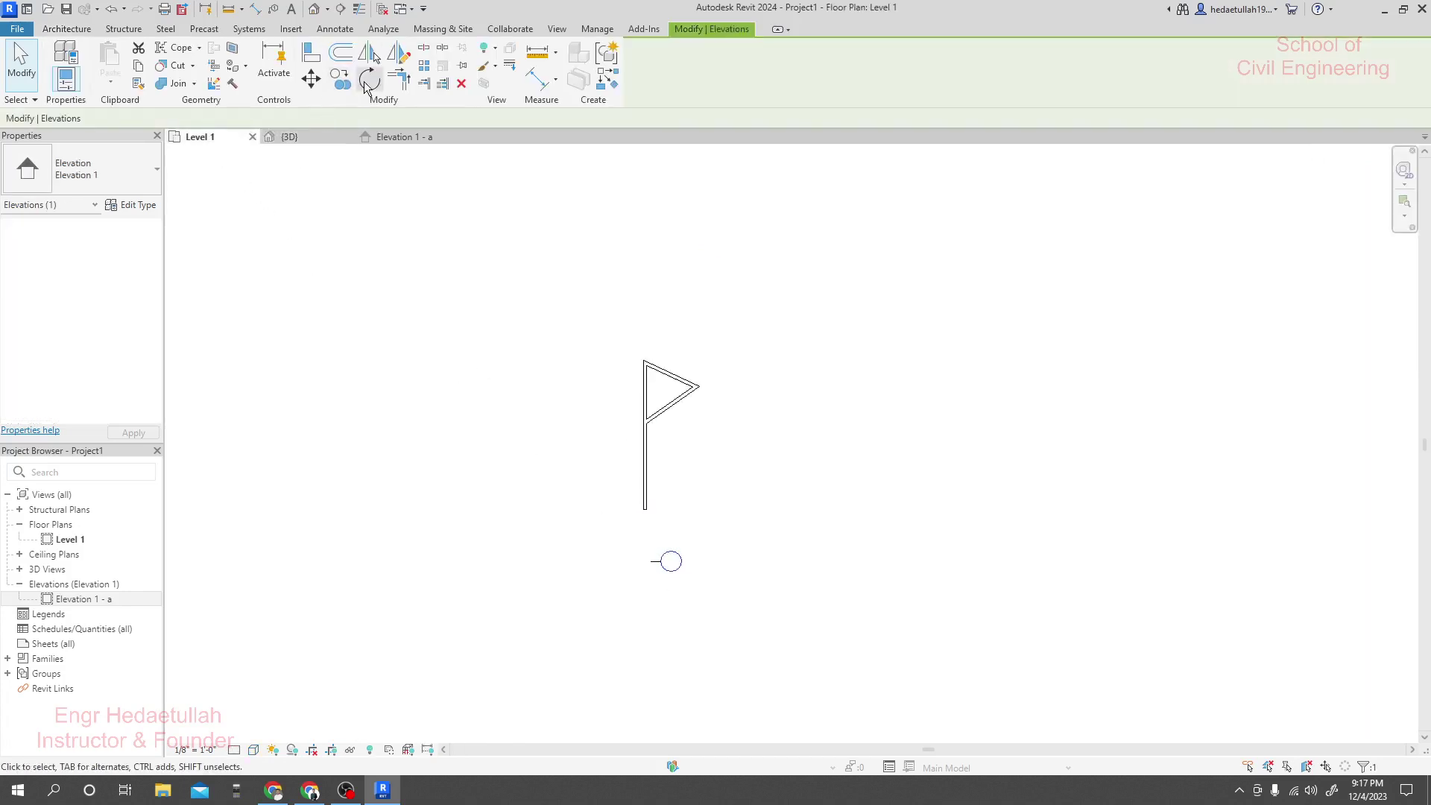
click(368, 80)
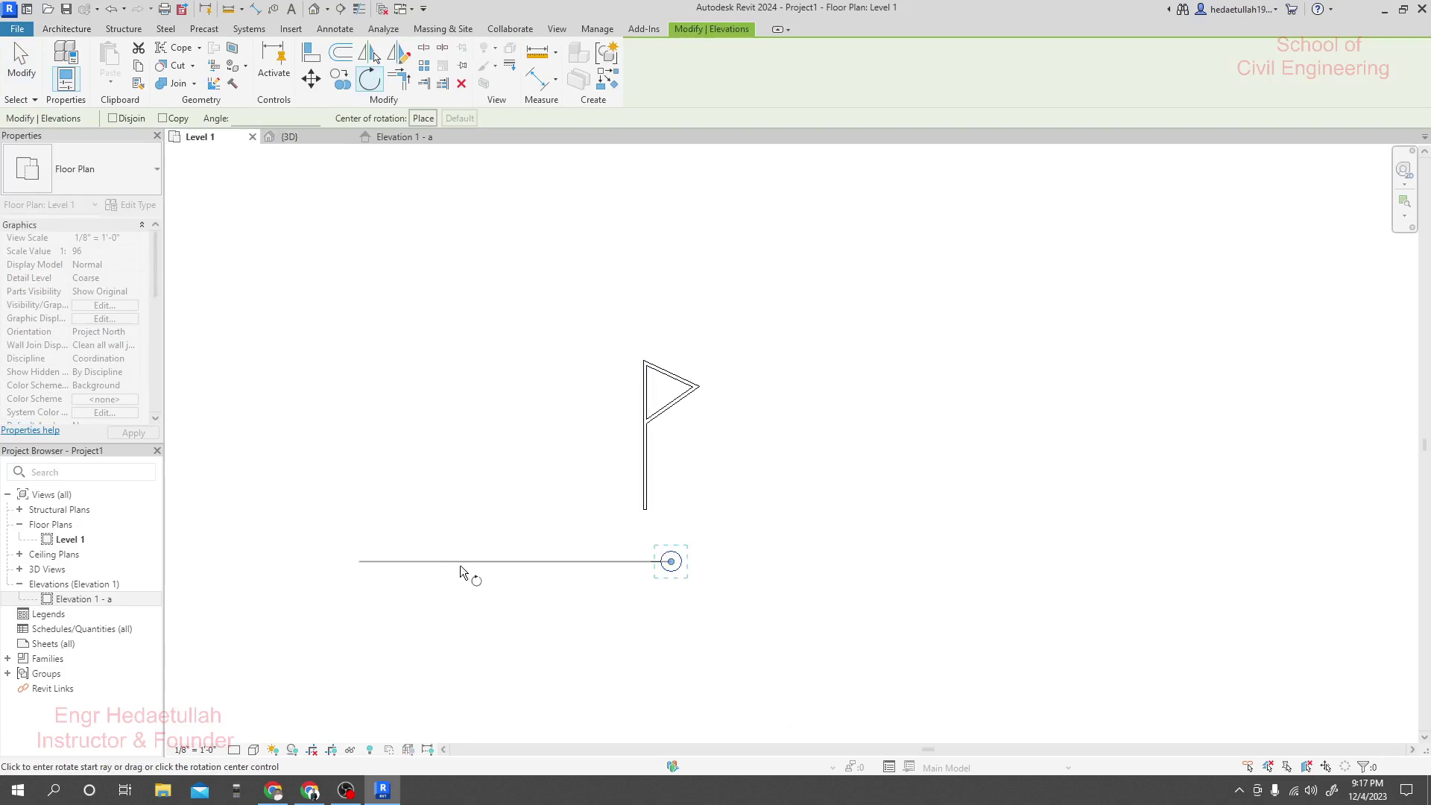
click(420, 562)
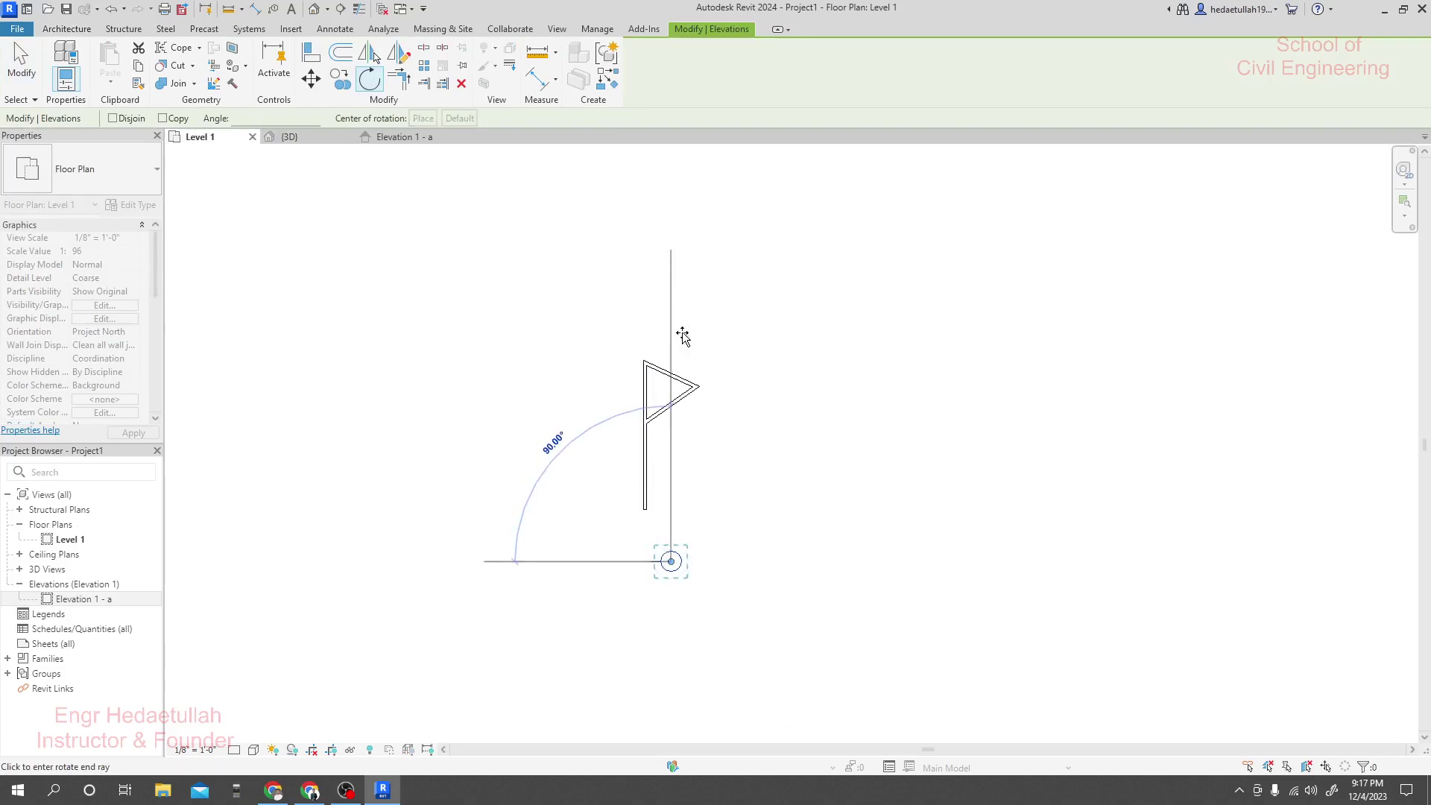
click(682, 337)
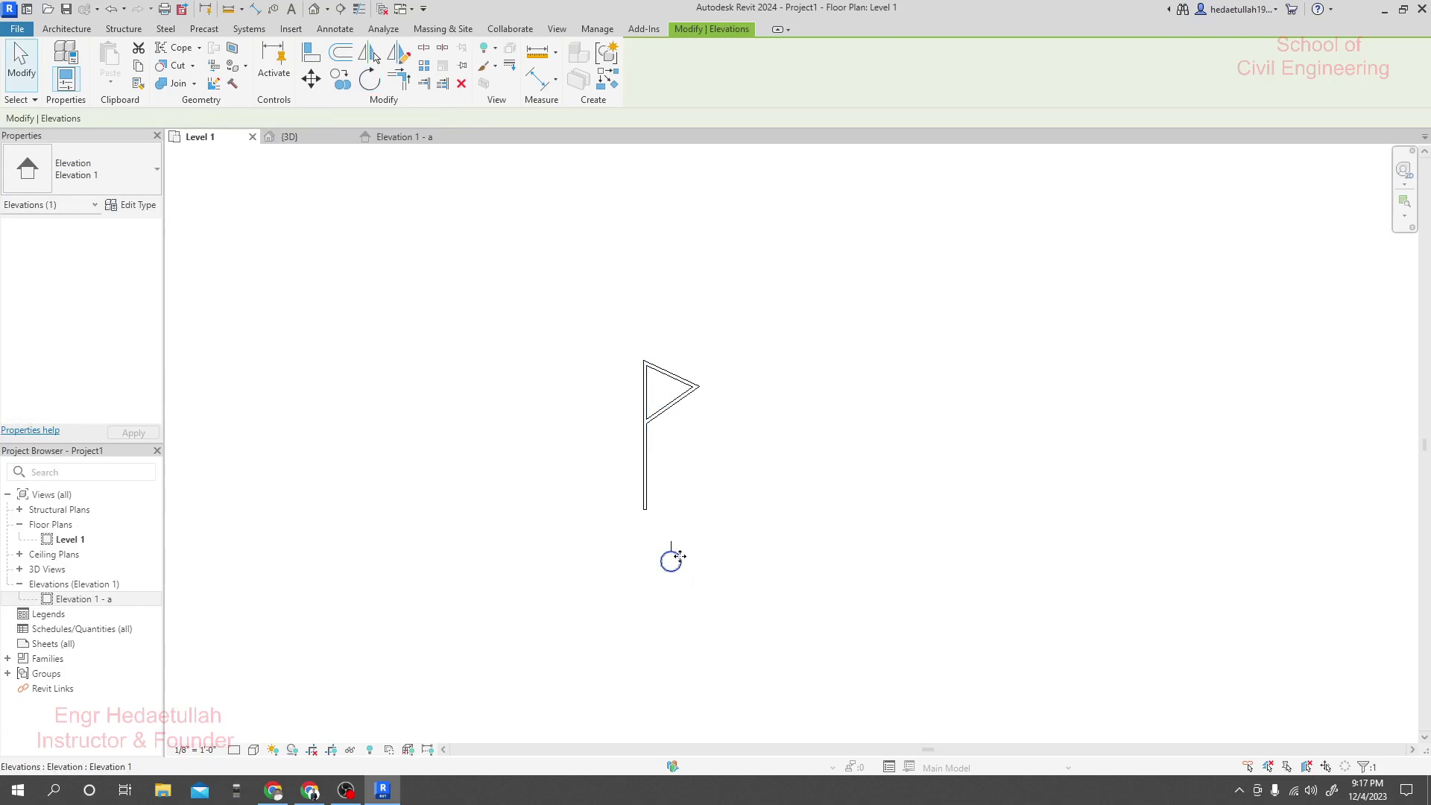
click(695, 581)
click(680, 568)
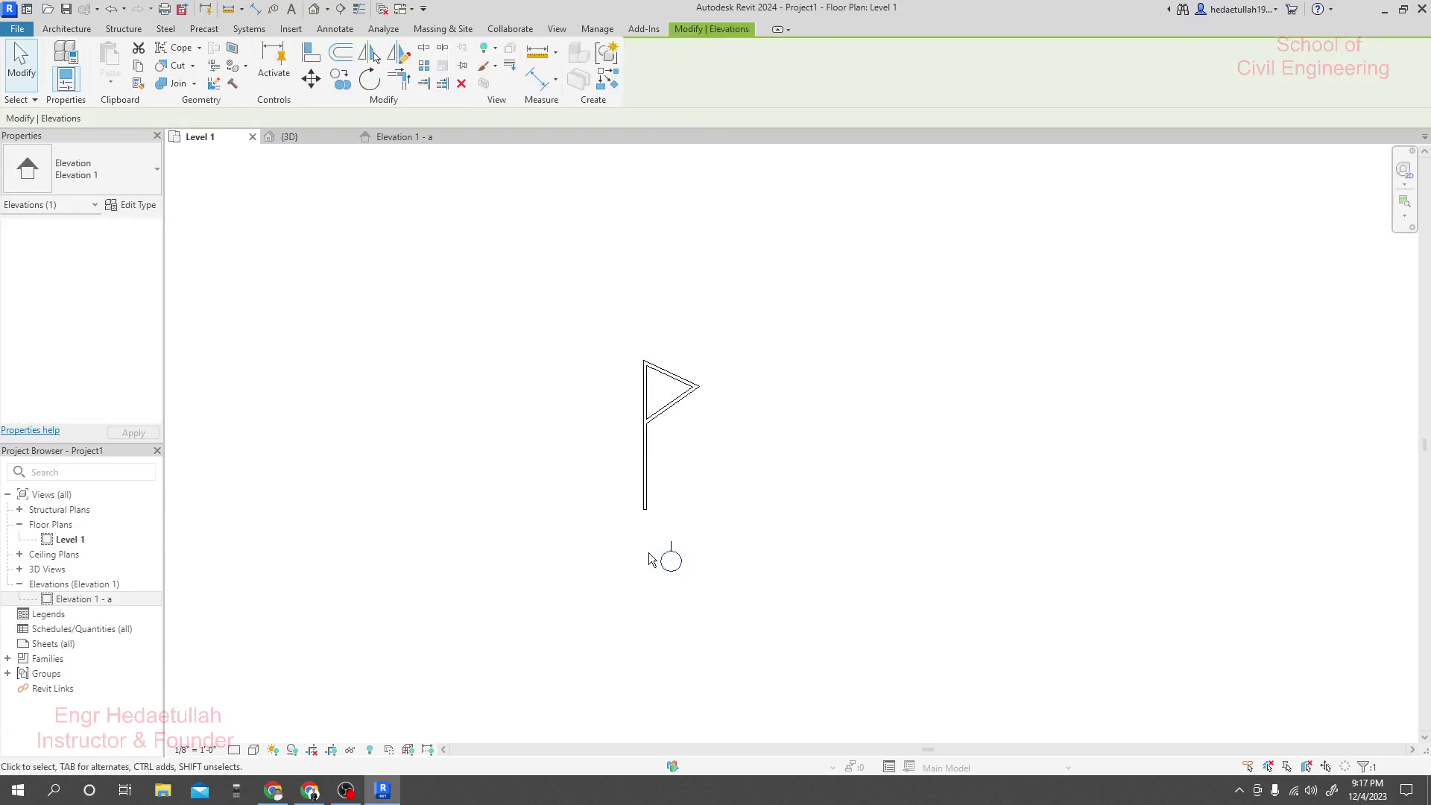
key(Escape)
click(675, 560)
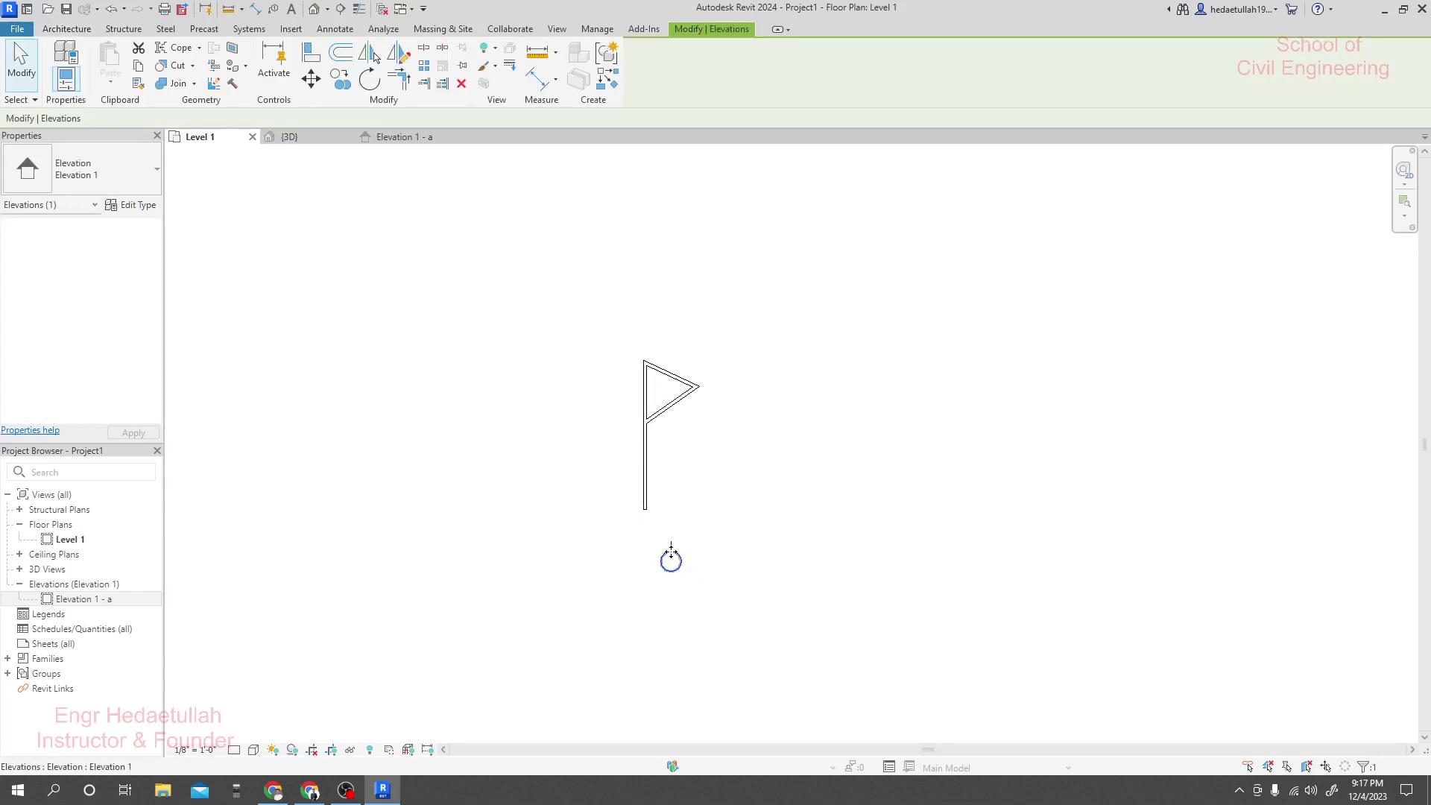
Step: Open the Elevation 1 - a view, select its crop boundary and reapply the visual style
double_click(91, 599)
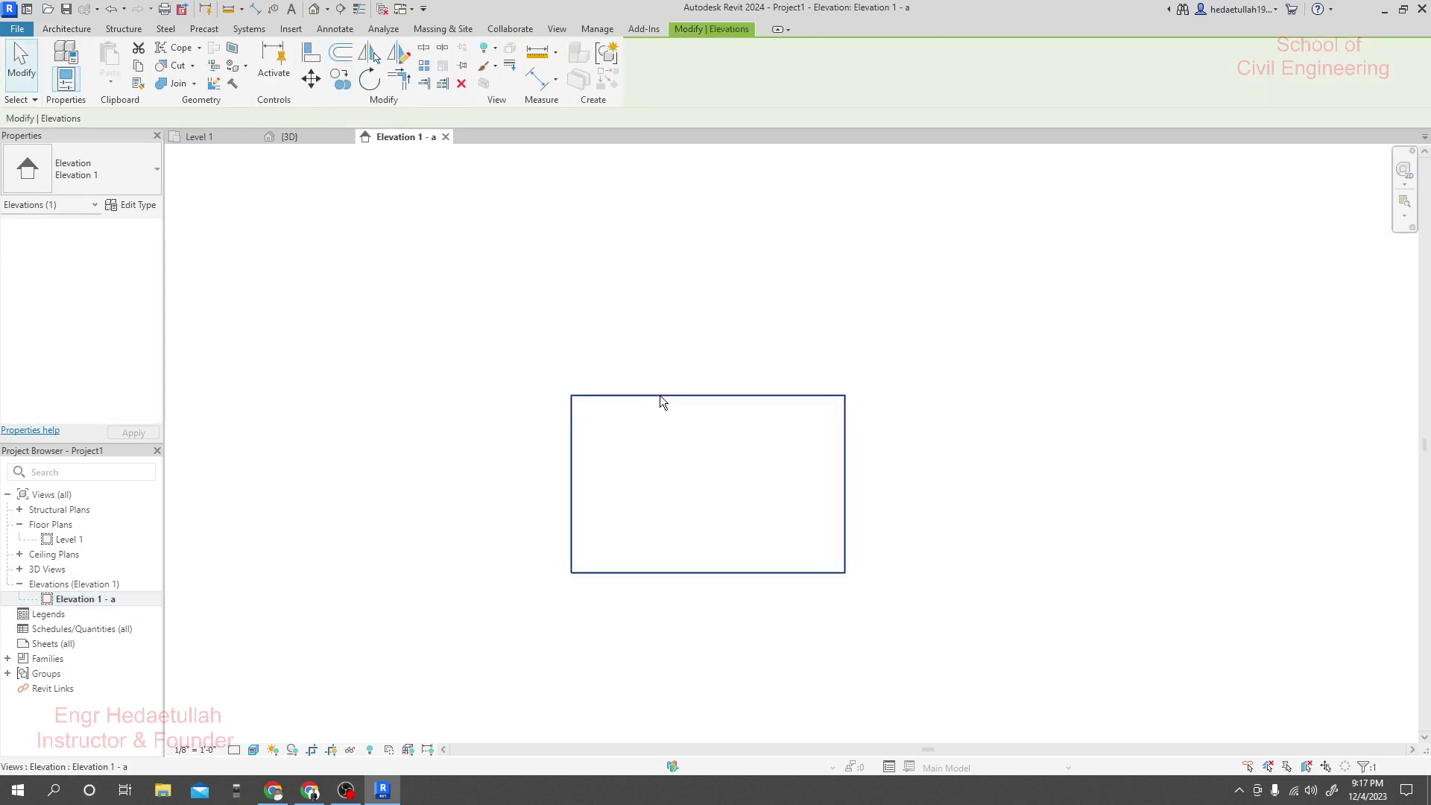
click(659, 395)
scroll(702, 452, down, 1)
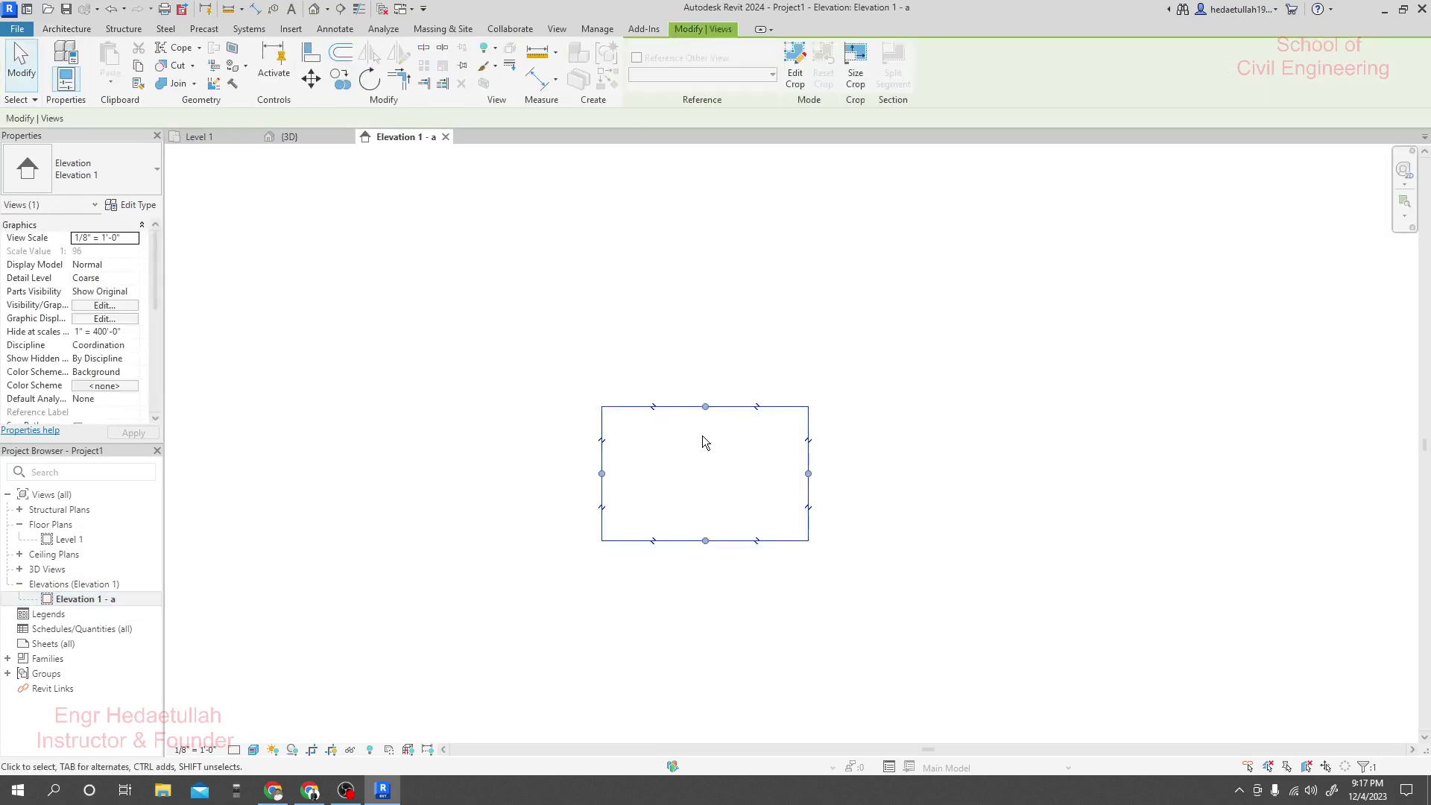
click(254, 750)
click(298, 722)
Step: In the Level 1 plan, extend the elevation's view line leftward past the walls and its view depth up beyond the triangle
click(203, 137)
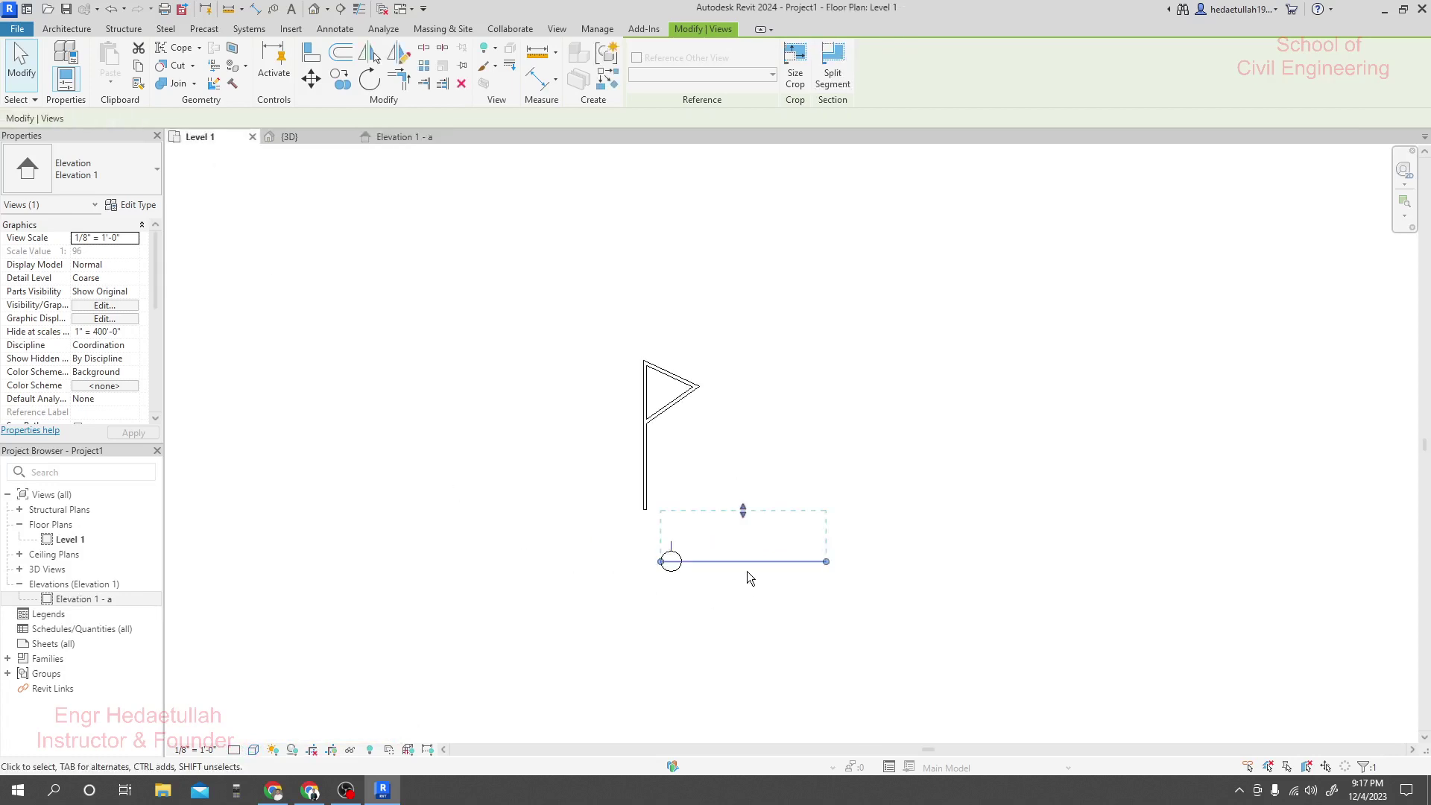
scroll(715, 526, up, 1)
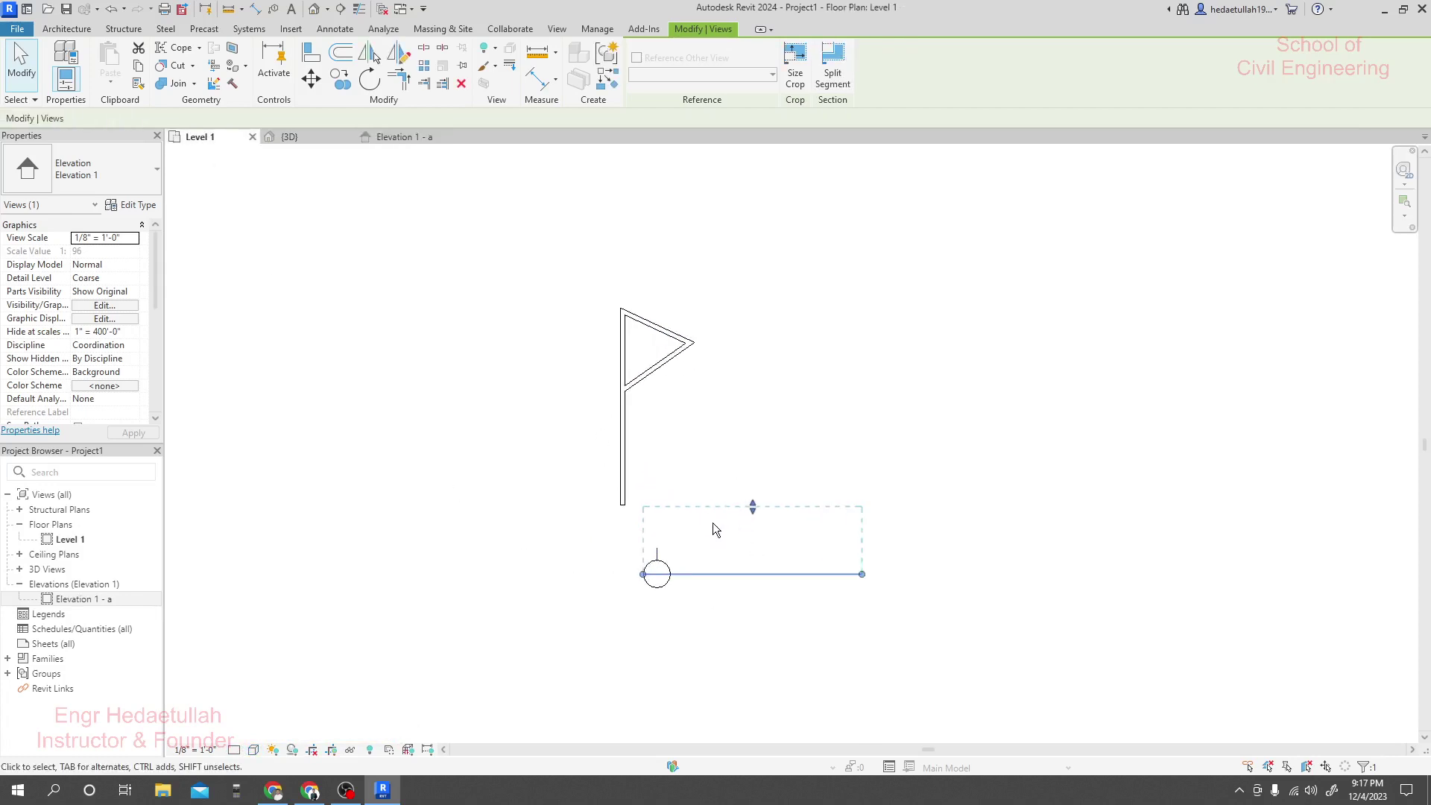
drag(643, 573, 467, 574)
scroll(570, 629, down, 2)
drag(623, 553, 616, 409)
click(559, 345)
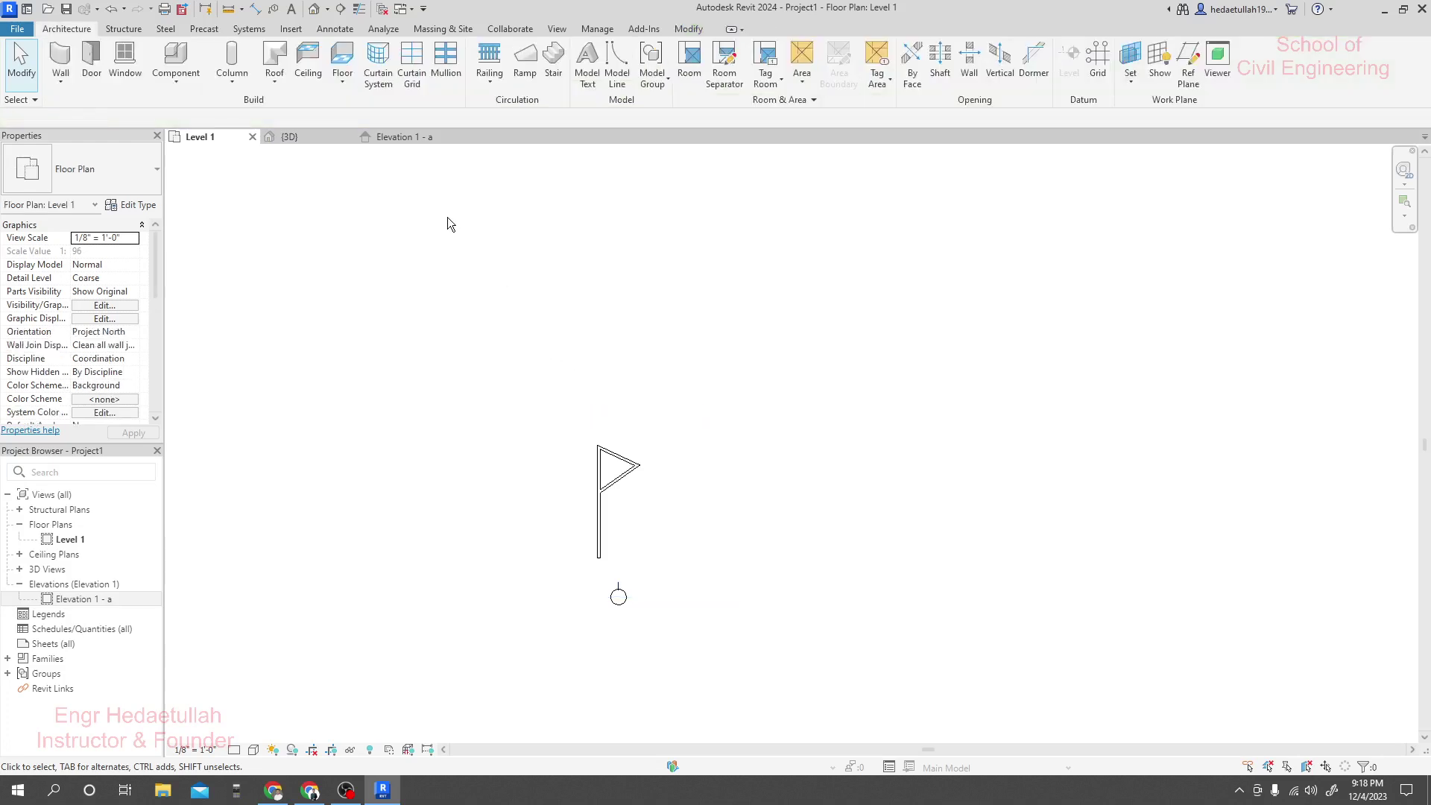
Step: Check the walls in the Elevation 1 - a view and compare them with the elevation marker in the Level 1 plan
click(396, 137)
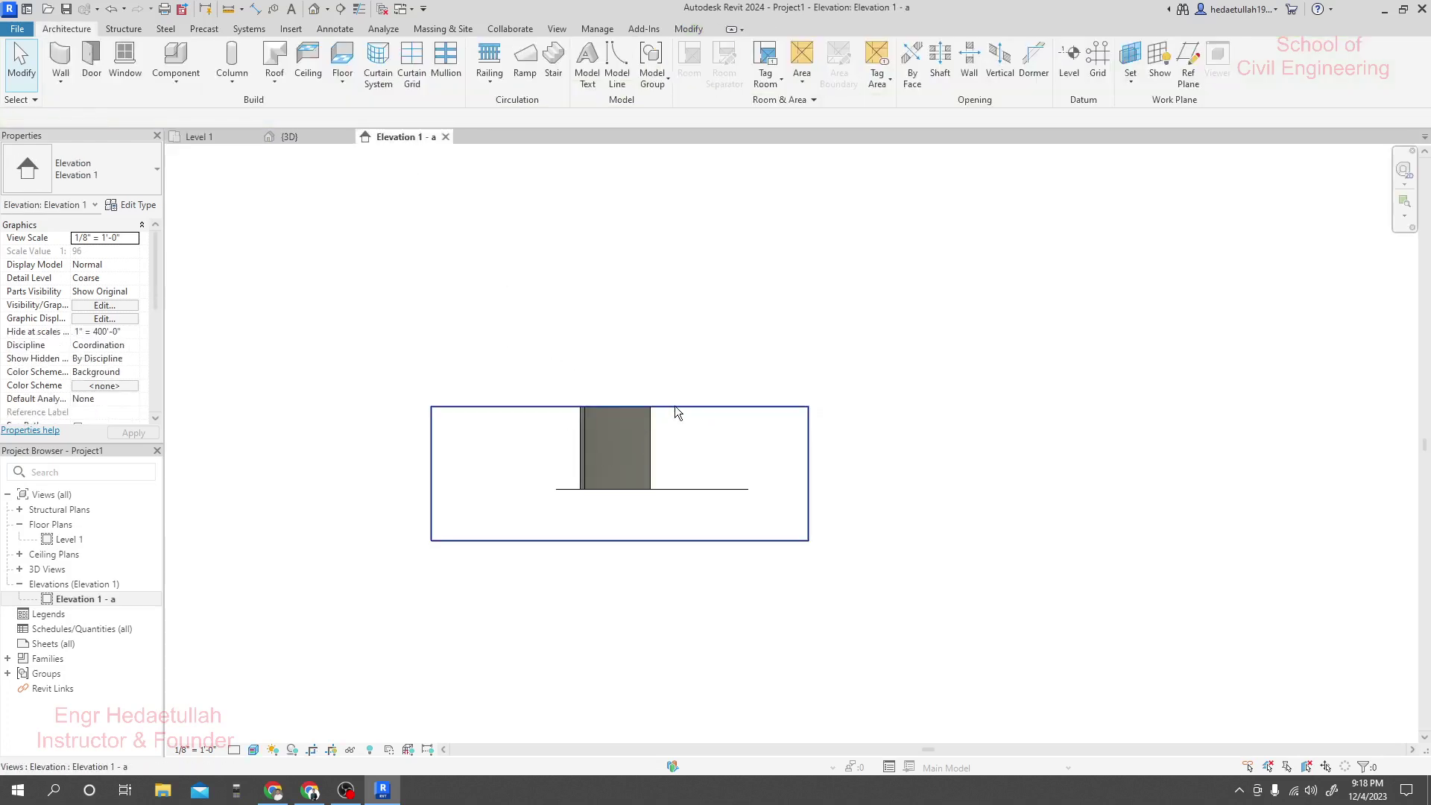
click(204, 140)
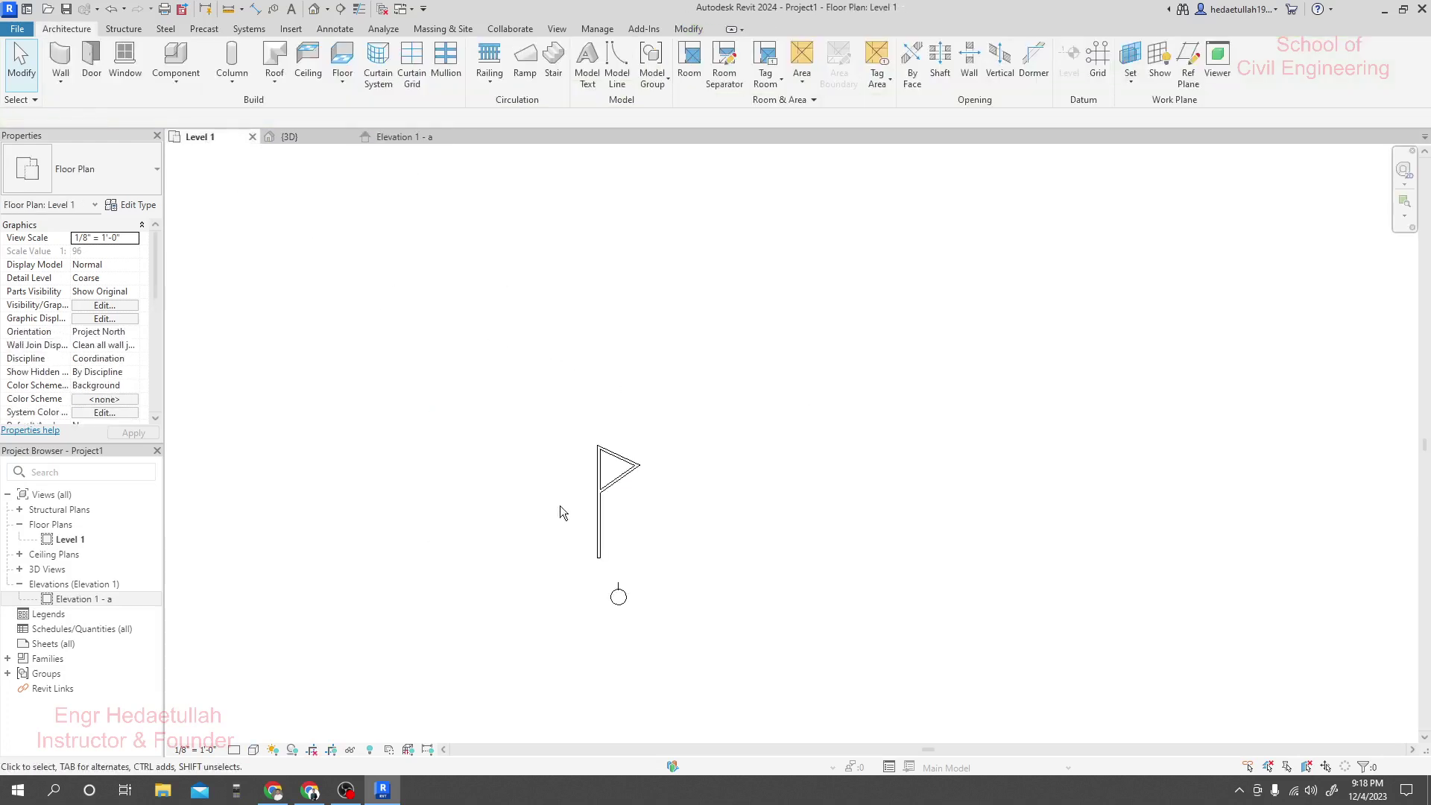
click(617, 594)
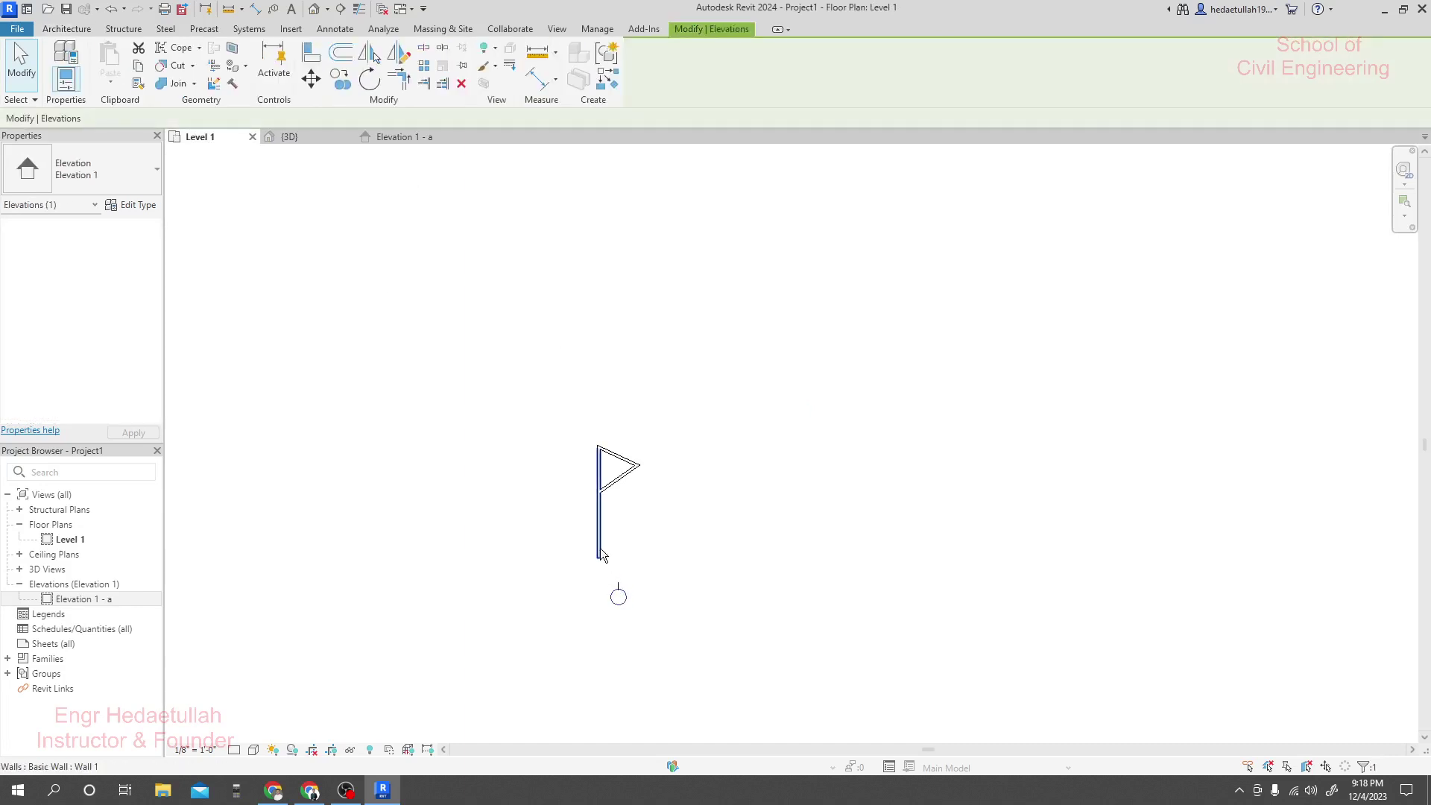
click(617, 590)
click(639, 589)
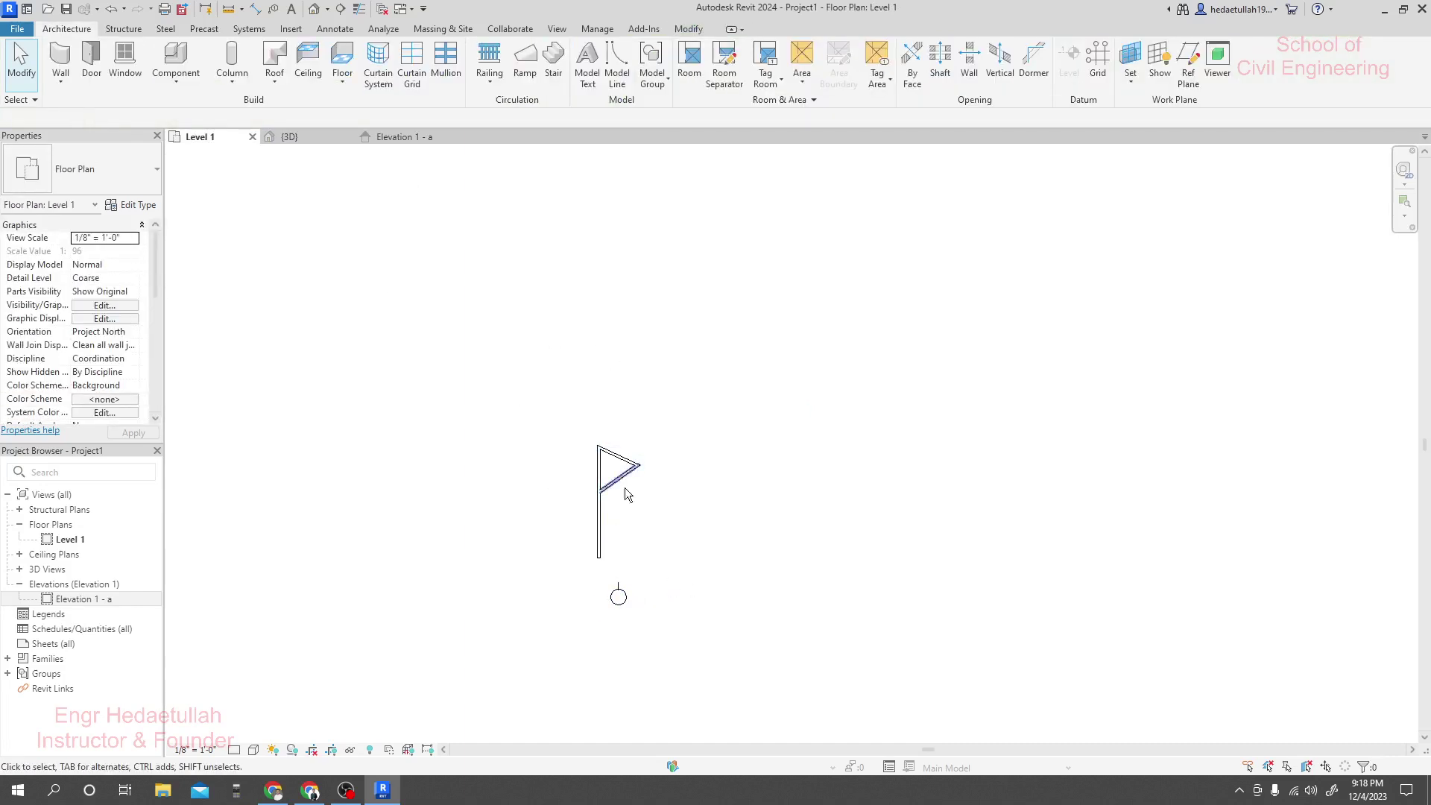
Step: Reopen the Elevation 1 - a view and raise the top edge of its crop region well above the walls
click(404, 137)
scroll(629, 472, down, 2)
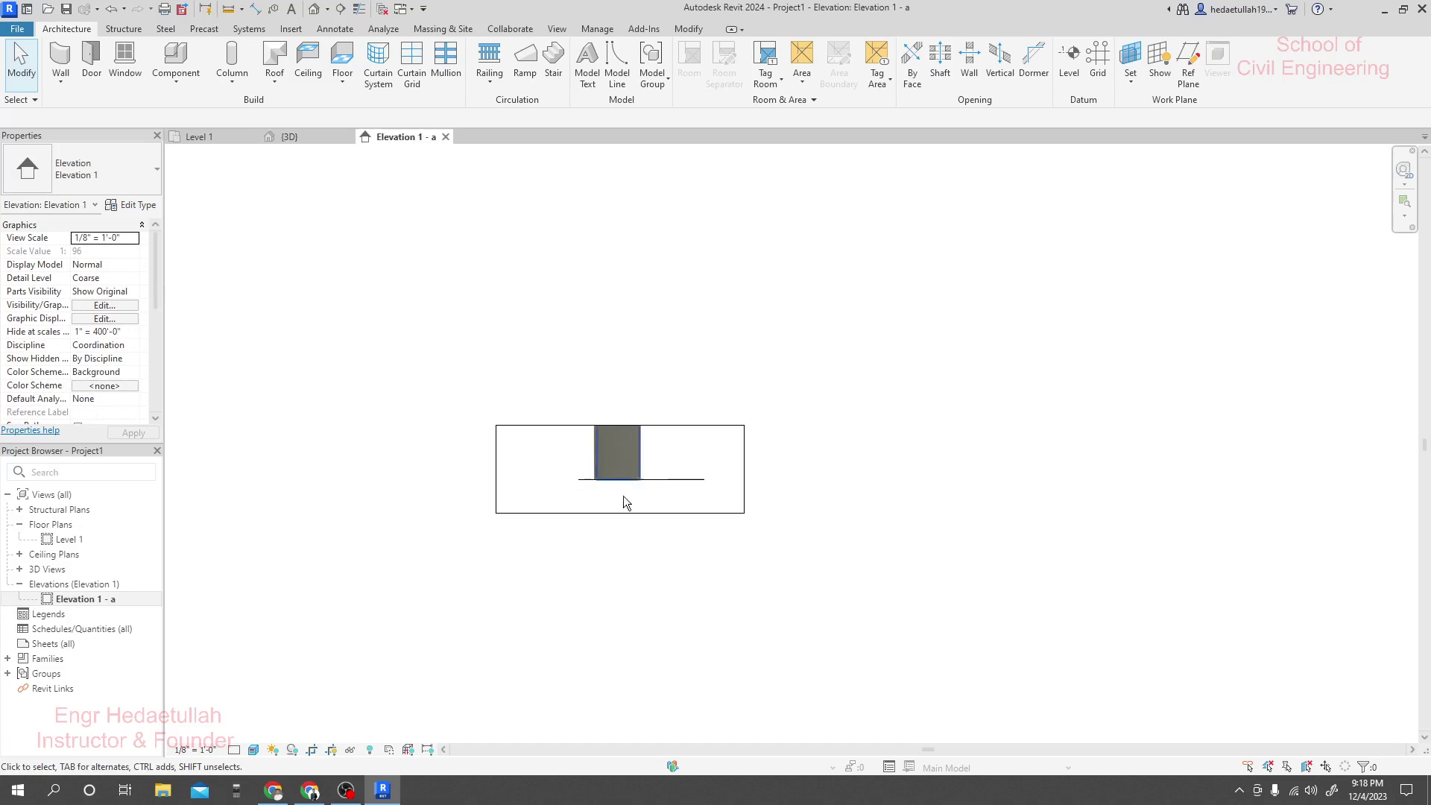
middle_drag(631, 560, 632, 563)
click(696, 498)
drag(629, 497, 628, 418)
click(748, 512)
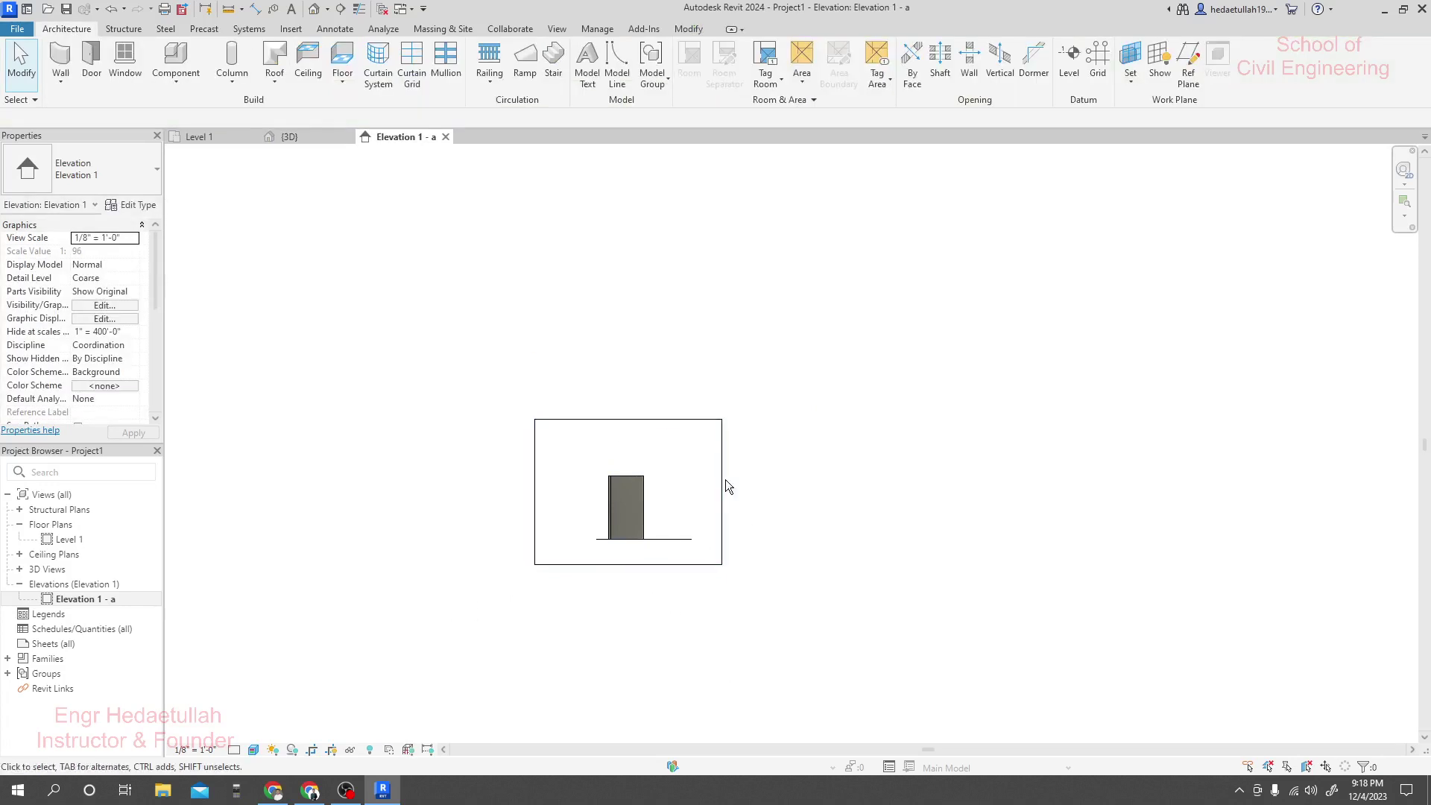
click(634, 421)
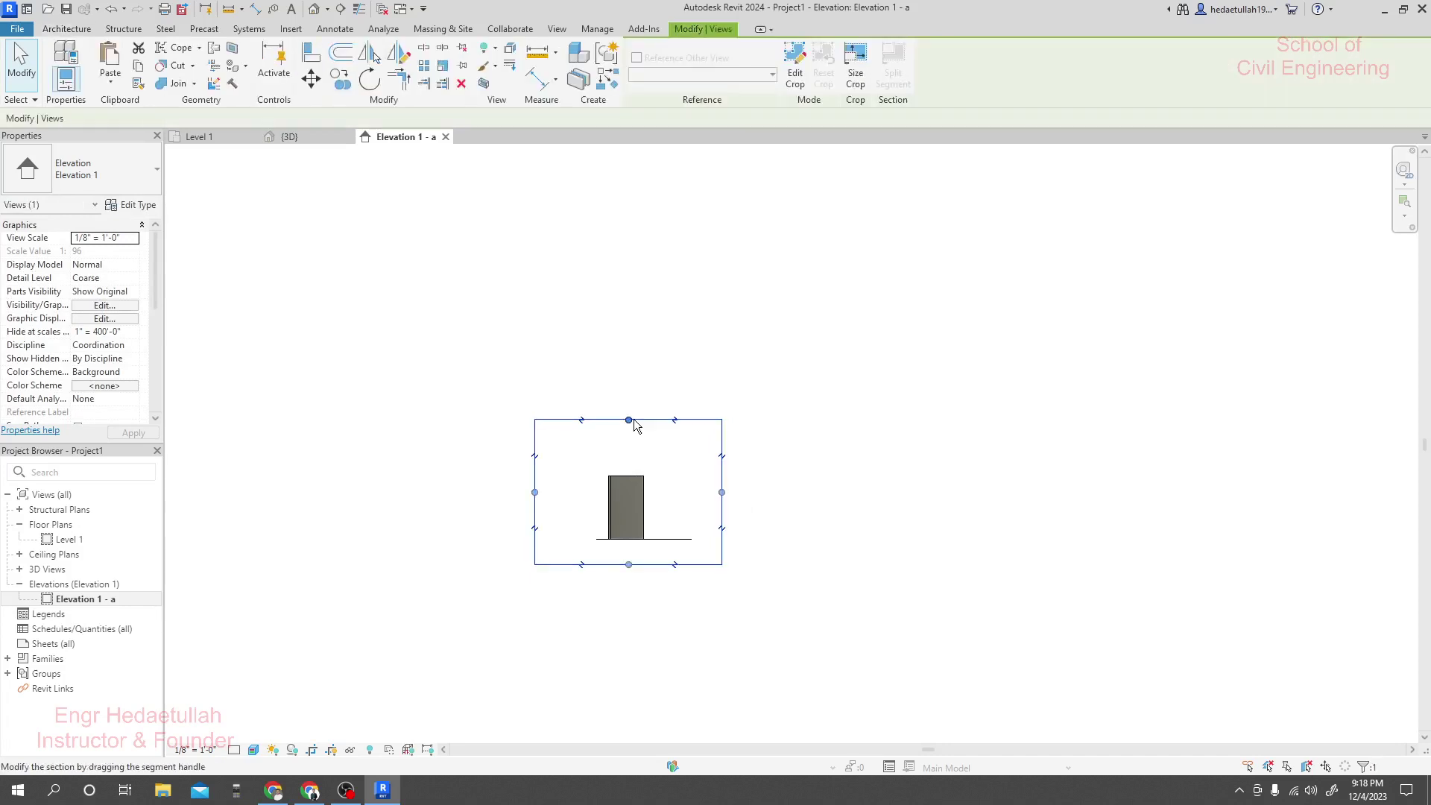
click(441, 554)
scroll(607, 507, up, 2)
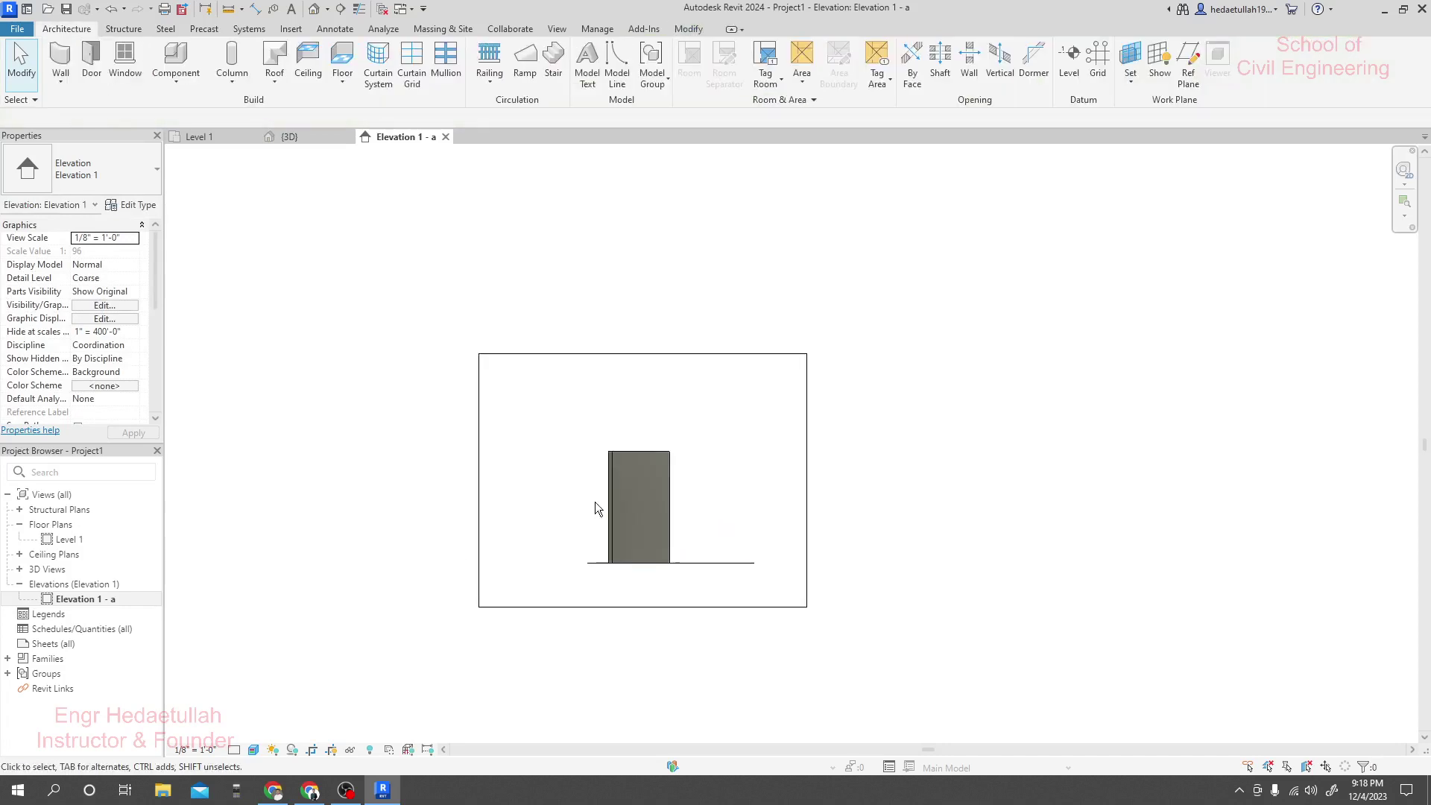
Step: In the Level 1 plan, move the elevation marker farther below the walls and show its view extents
click(205, 139)
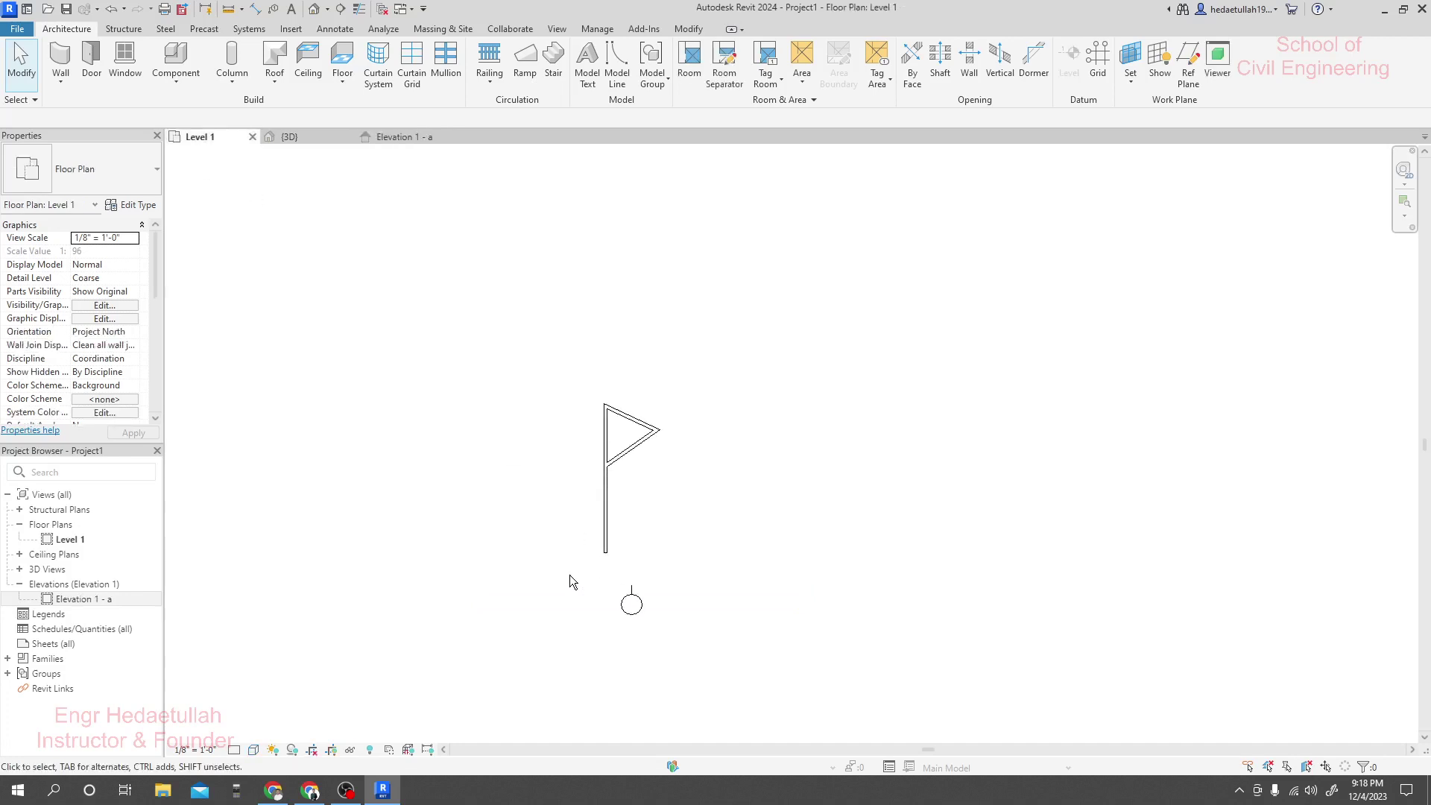
click(641, 604)
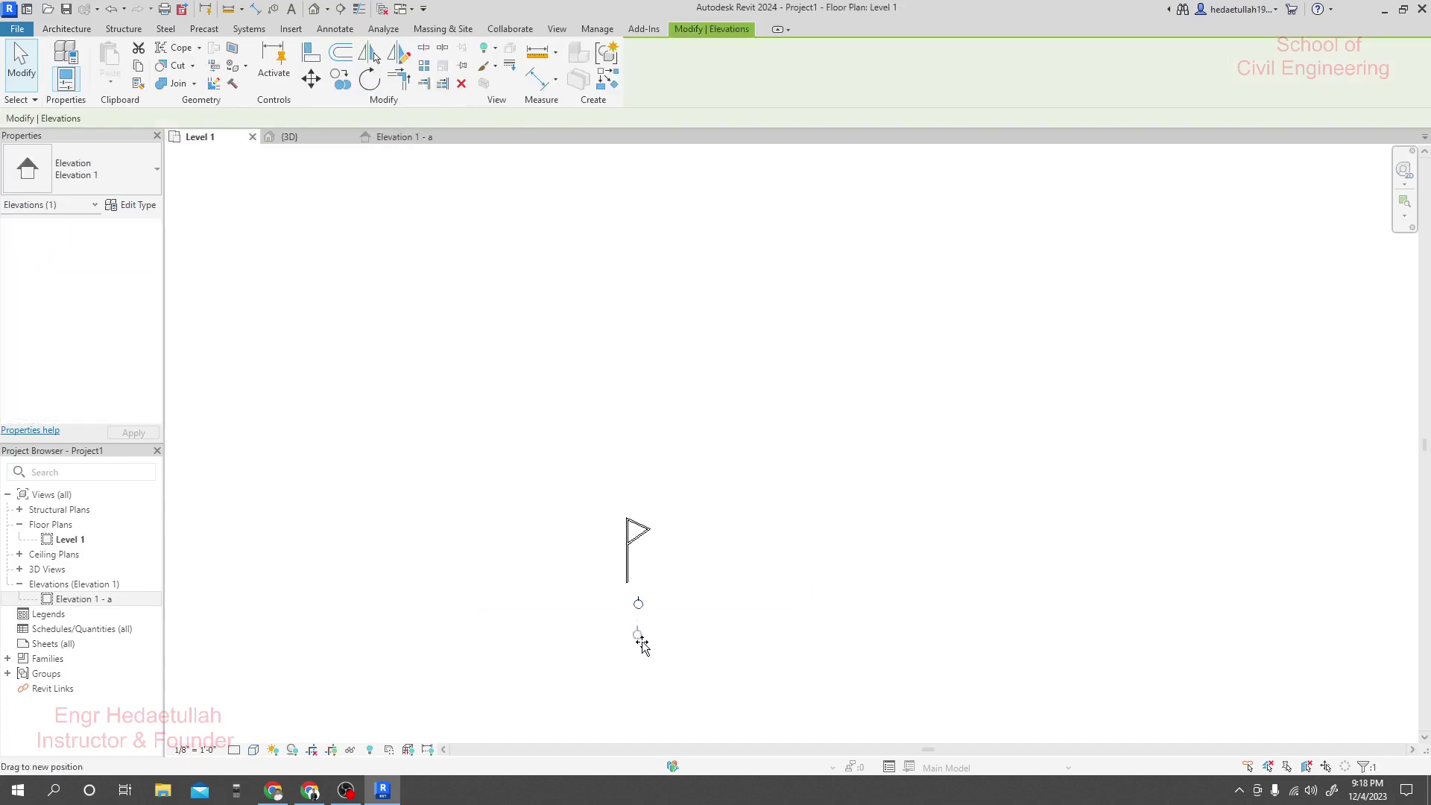
scroll(671, 618, down, 2)
middle_drag(708, 603, 728, 574)
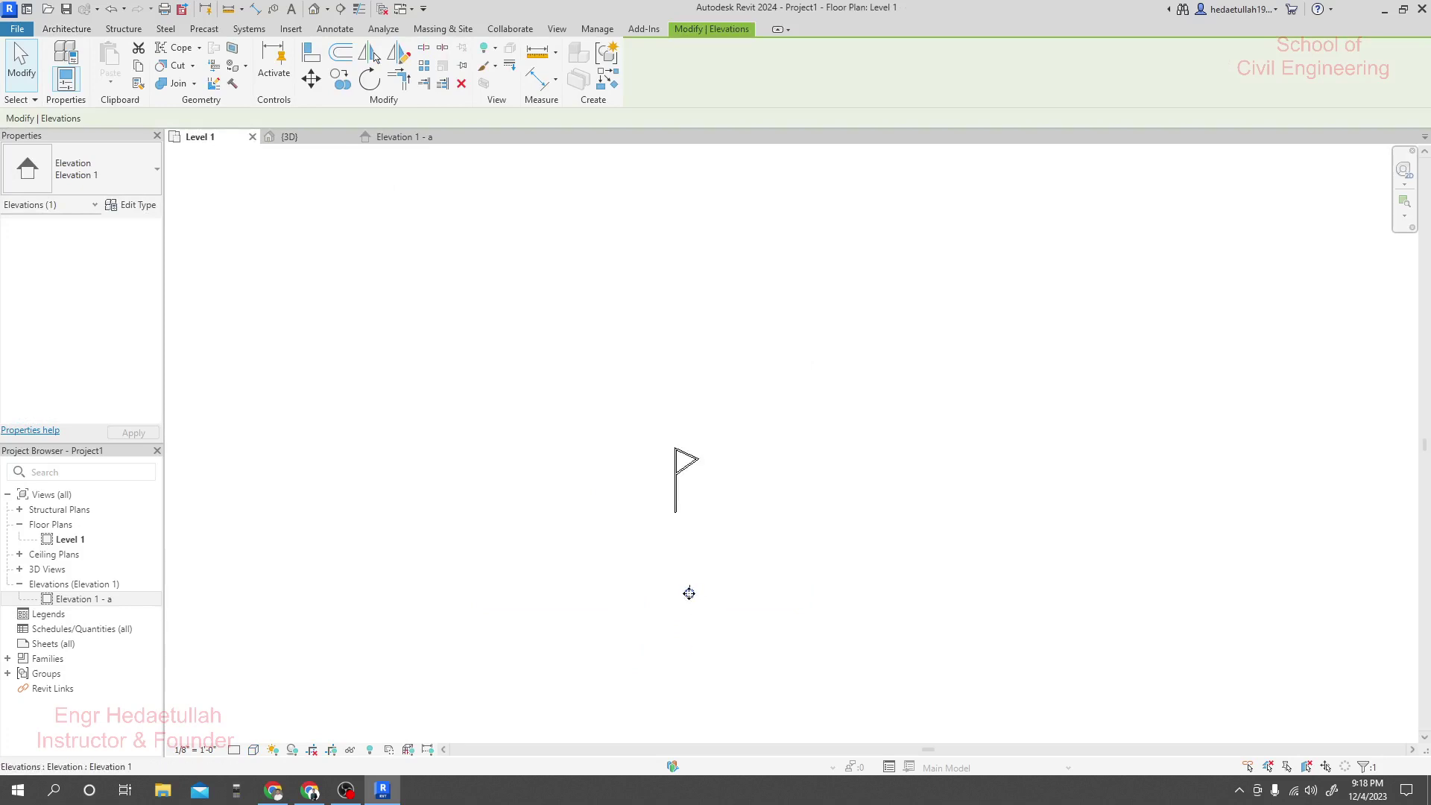
click(690, 595)
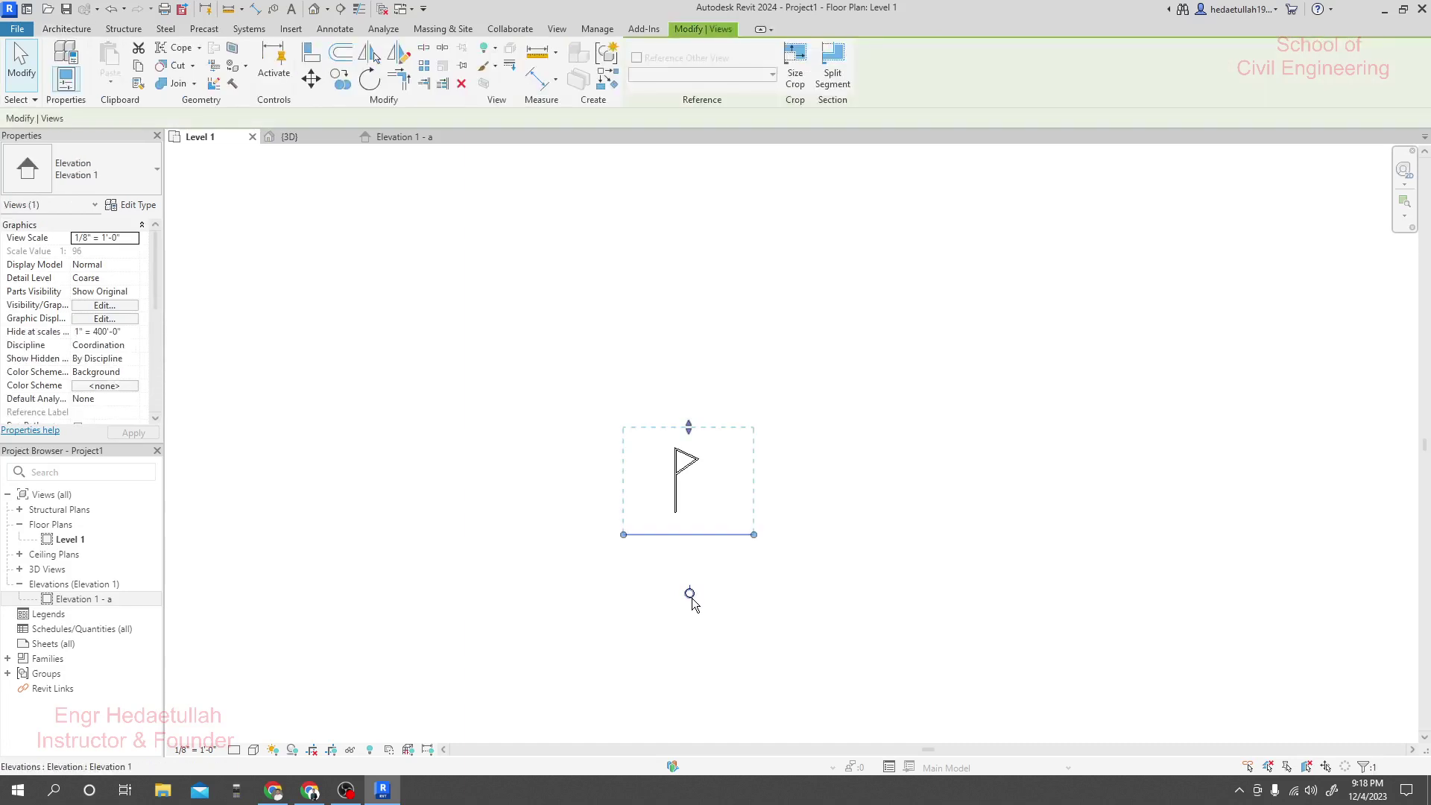
Step: Check the crop boundary around the walls in the Elevation 1 - a view and return to the Level 1 plan
click(396, 141)
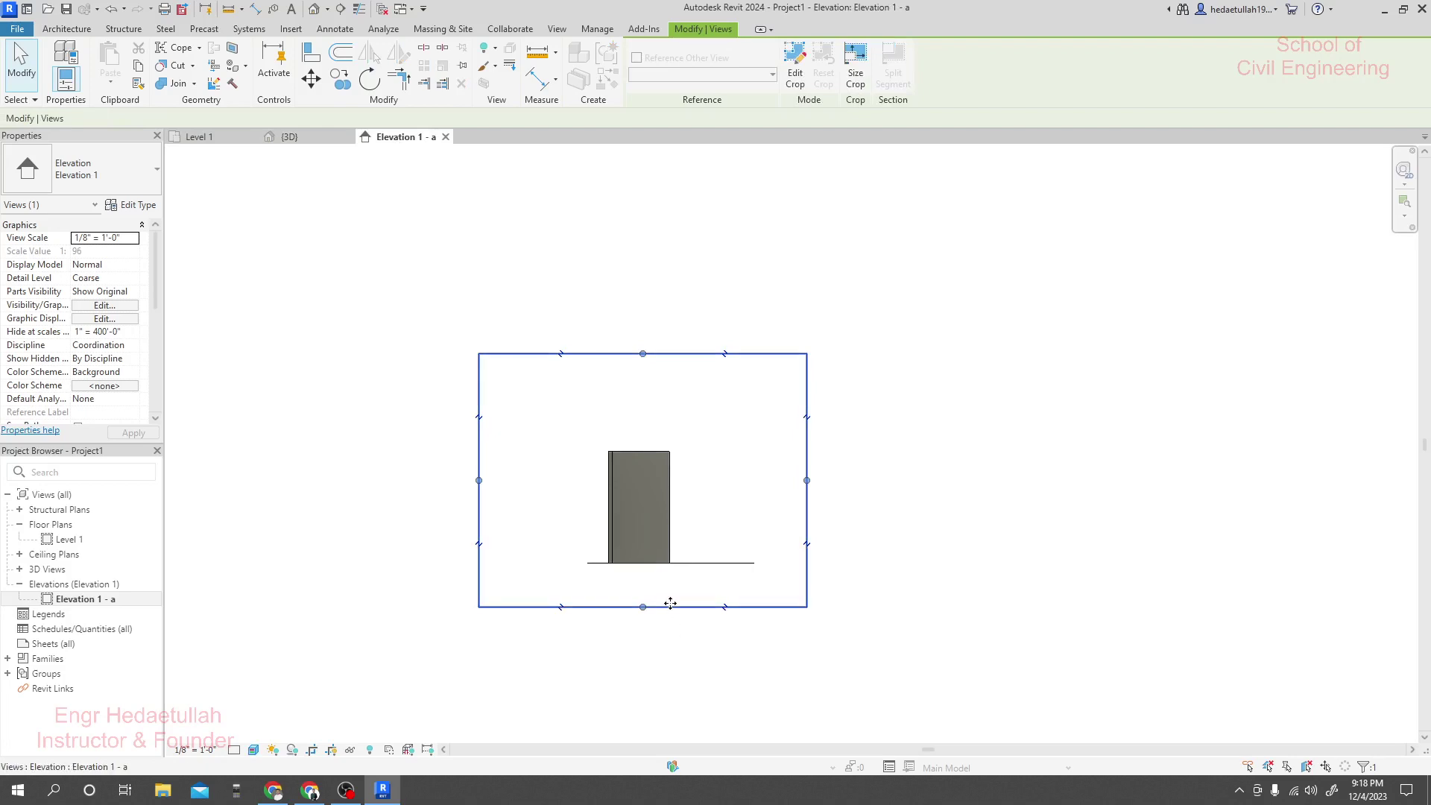
click(848, 543)
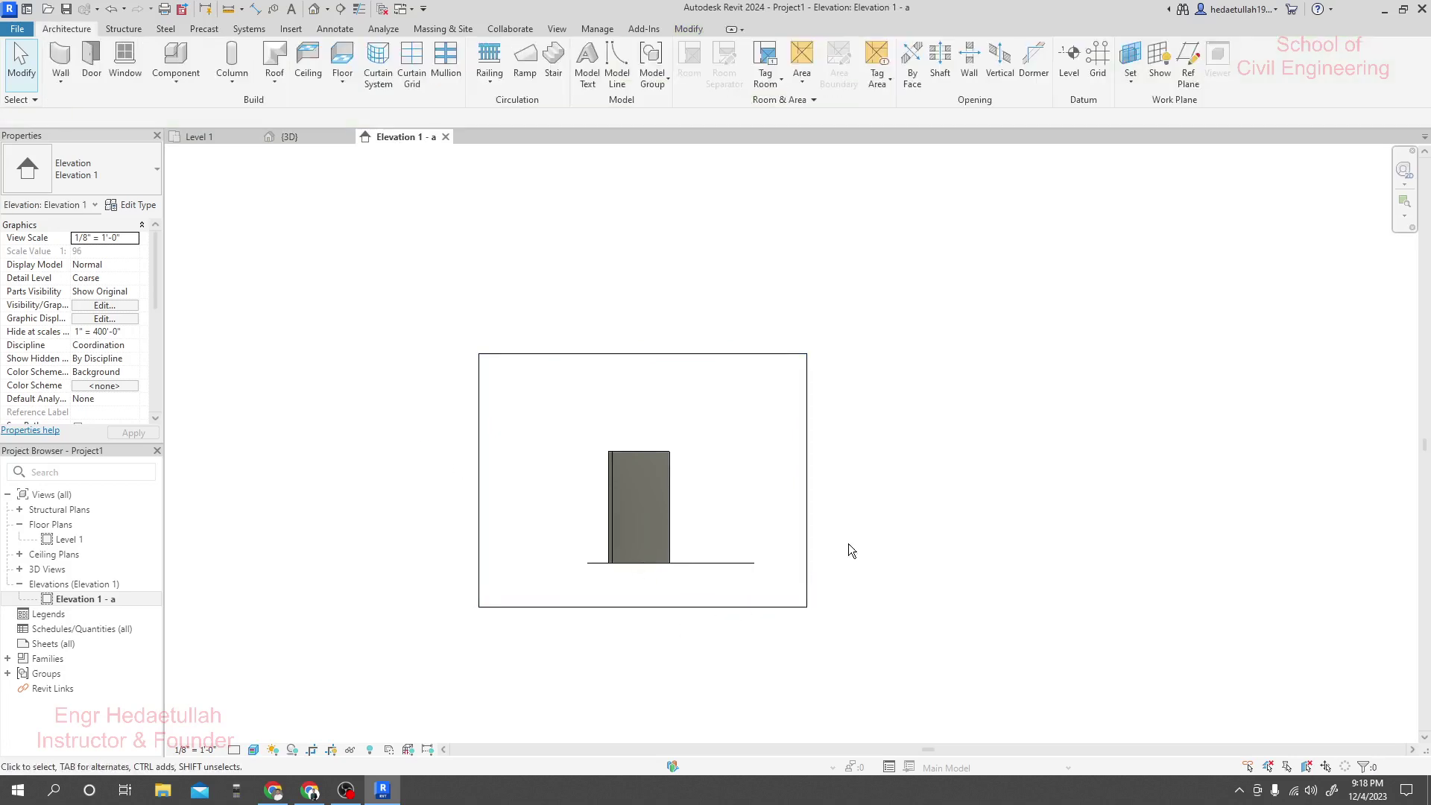
click(756, 607)
click(198, 136)
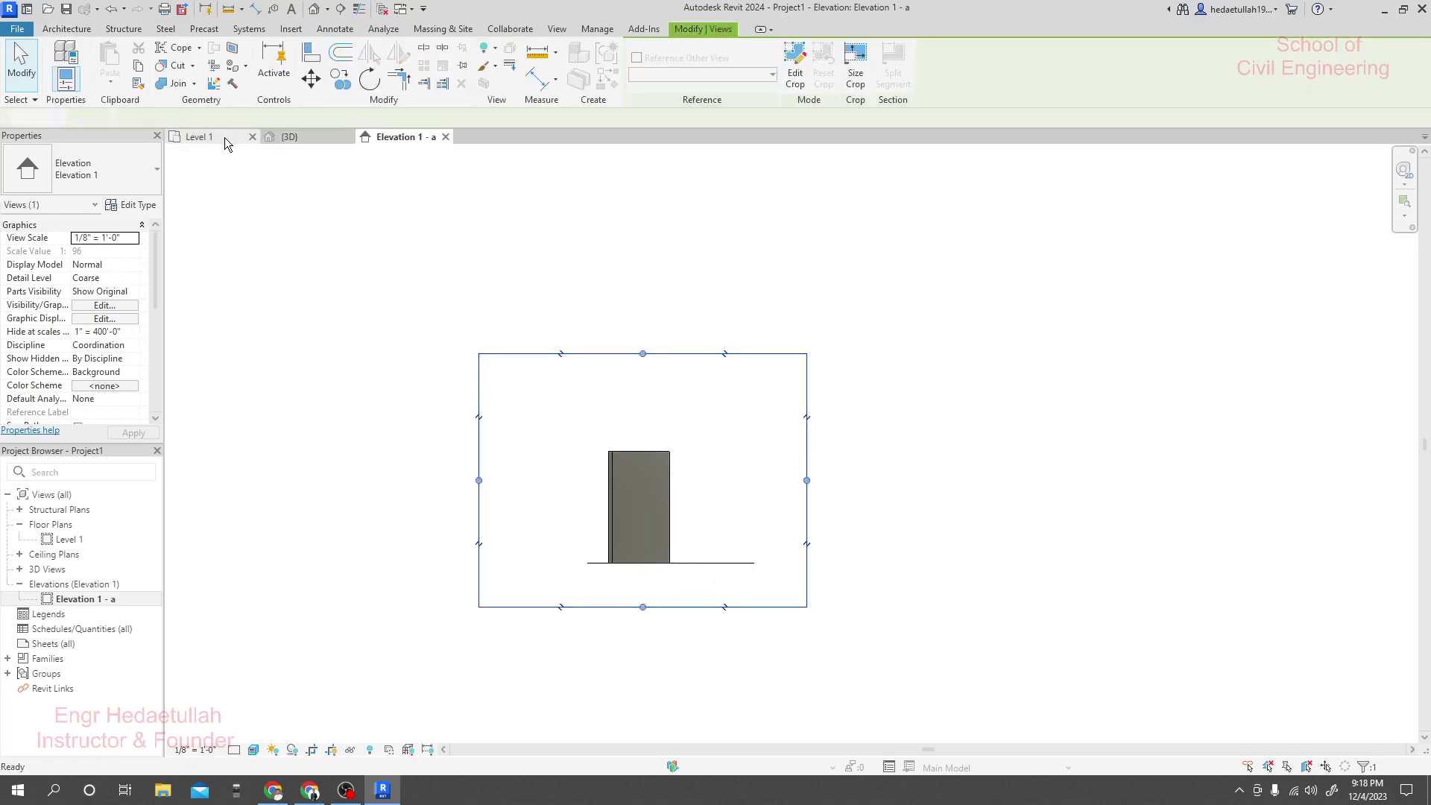
Step: Move the elevation's view line down to its marker, widen it on both sides and extend its depth farther above the triangle
drag(685, 535, 690, 582)
drag(692, 474, 691, 409)
drag(627, 582, 544, 582)
drag(758, 582, 859, 582)
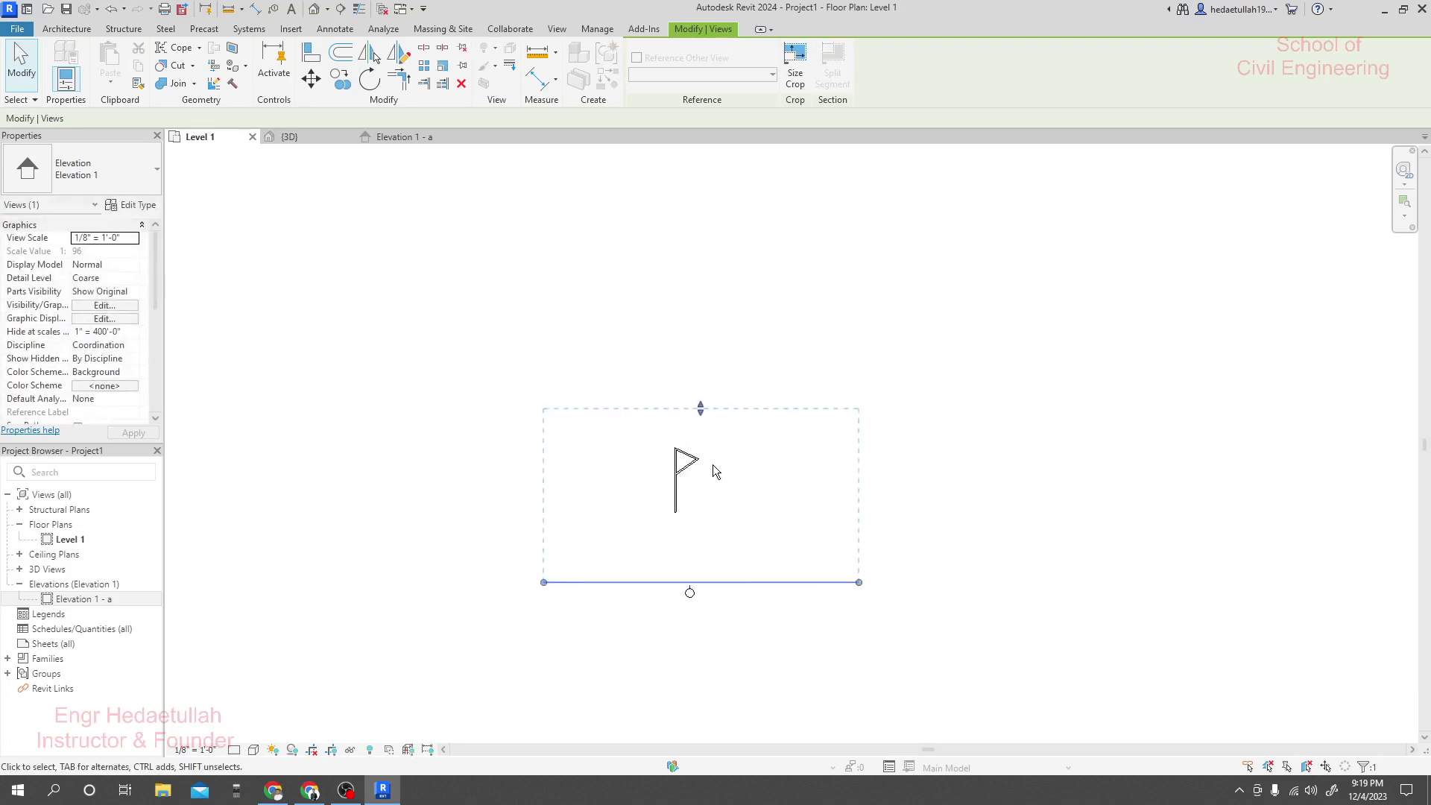
drag(699, 409, 698, 381)
click(721, 659)
click(691, 594)
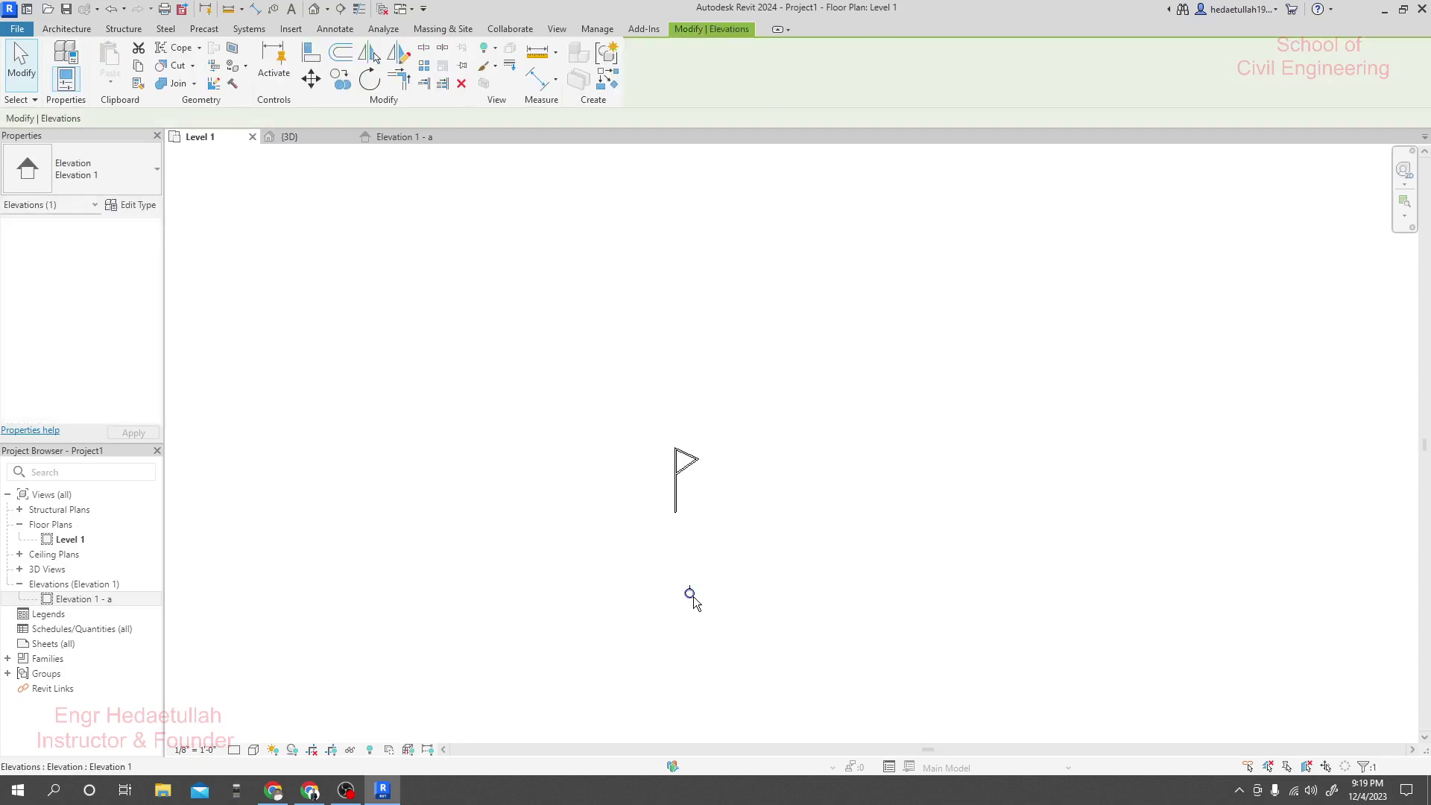
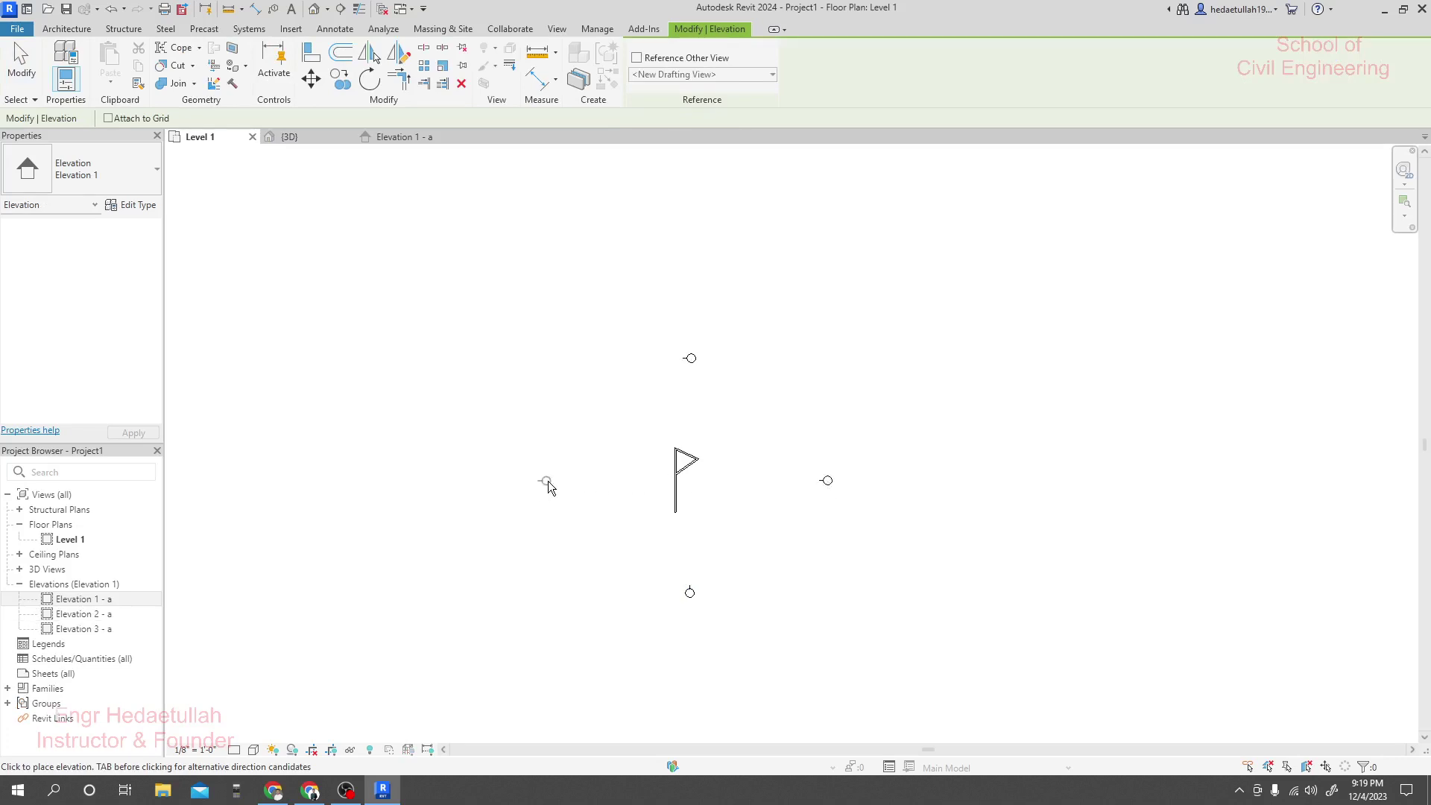
Step: Place an elevation marker west of the walls facing them, and move it farther away from the walls
click(638, 483)
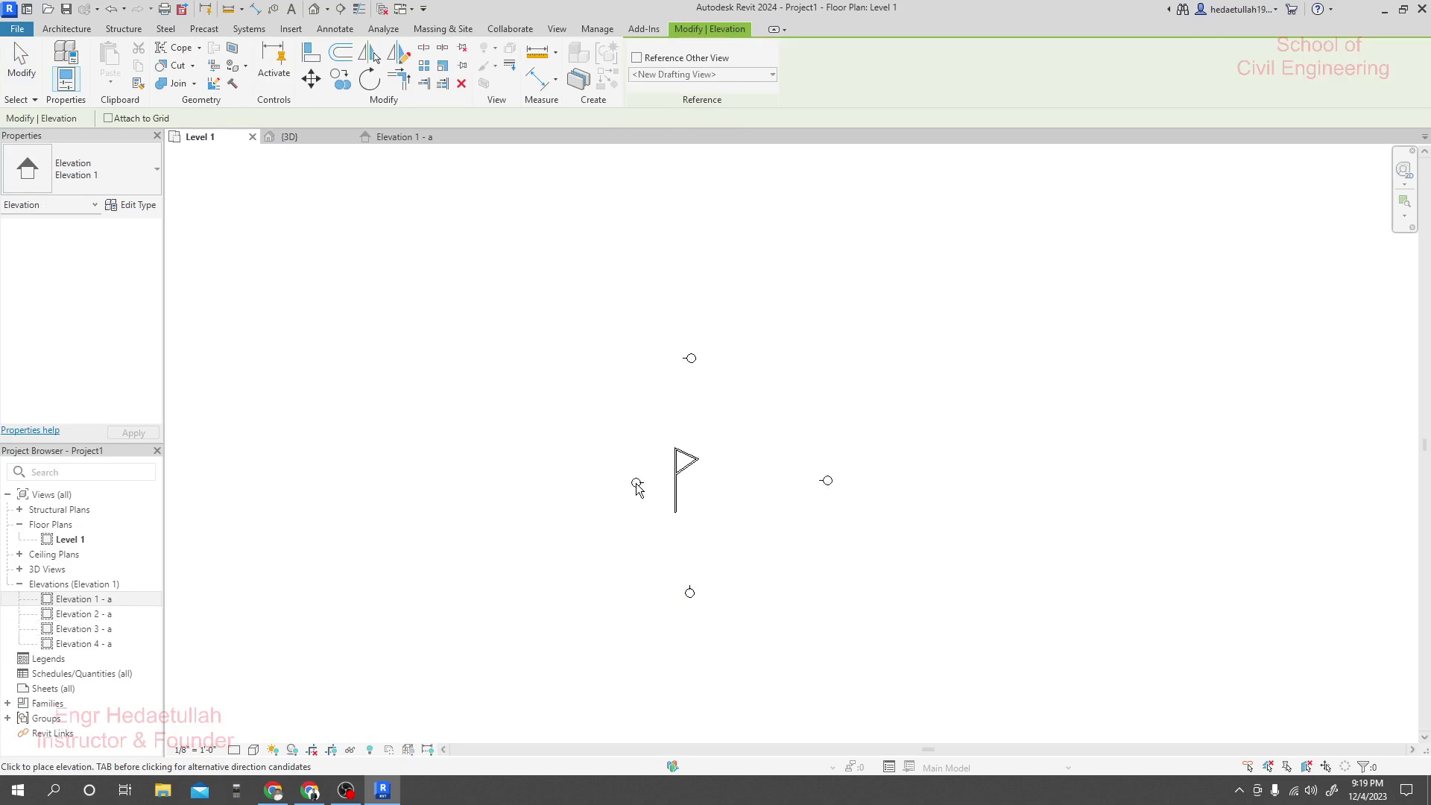
key(Escape)
key(Escape)
click(637, 482)
drag(626, 482, 557, 482)
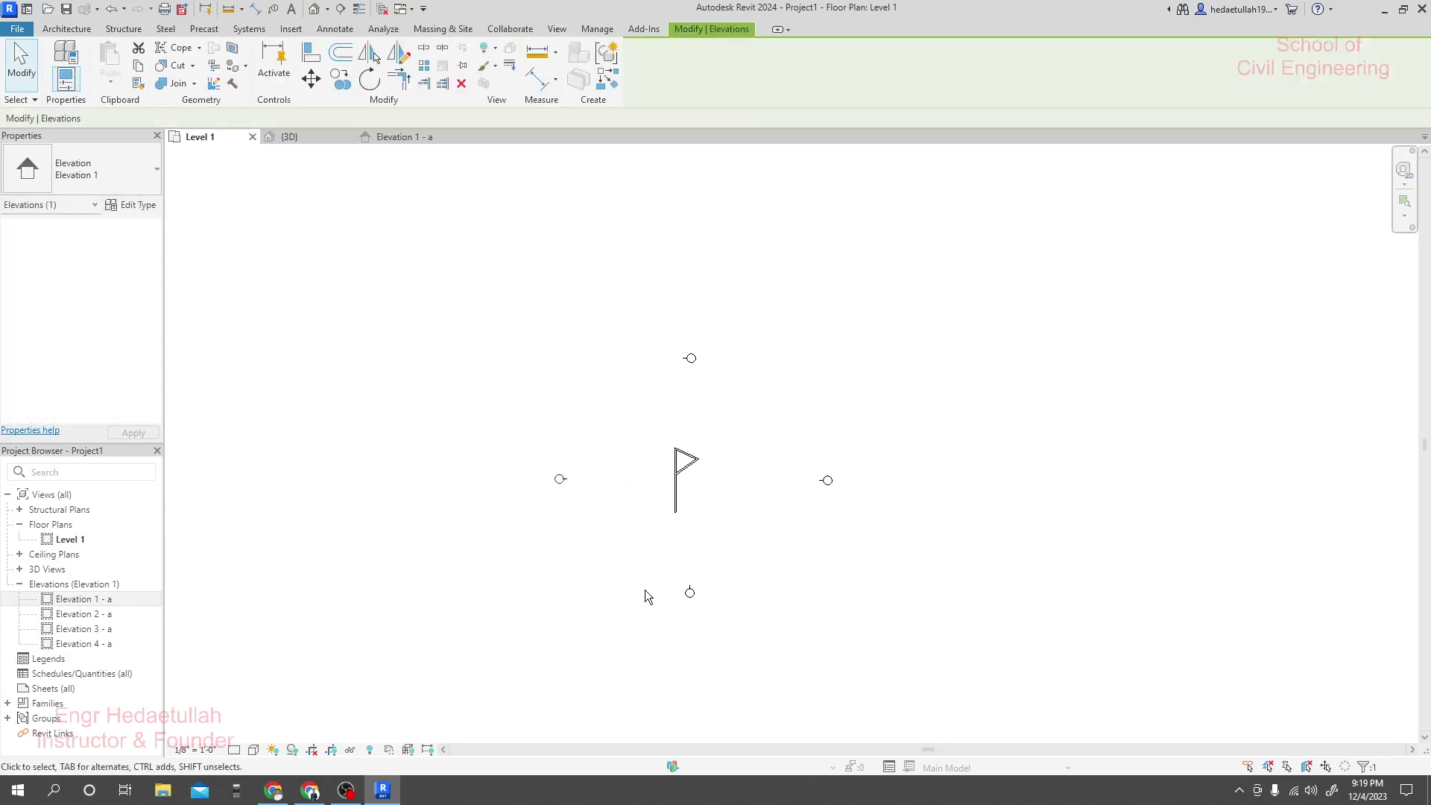
click(722, 569)
Step: Rotate the elevation marker above the walls so that it points down toward them
click(690, 356)
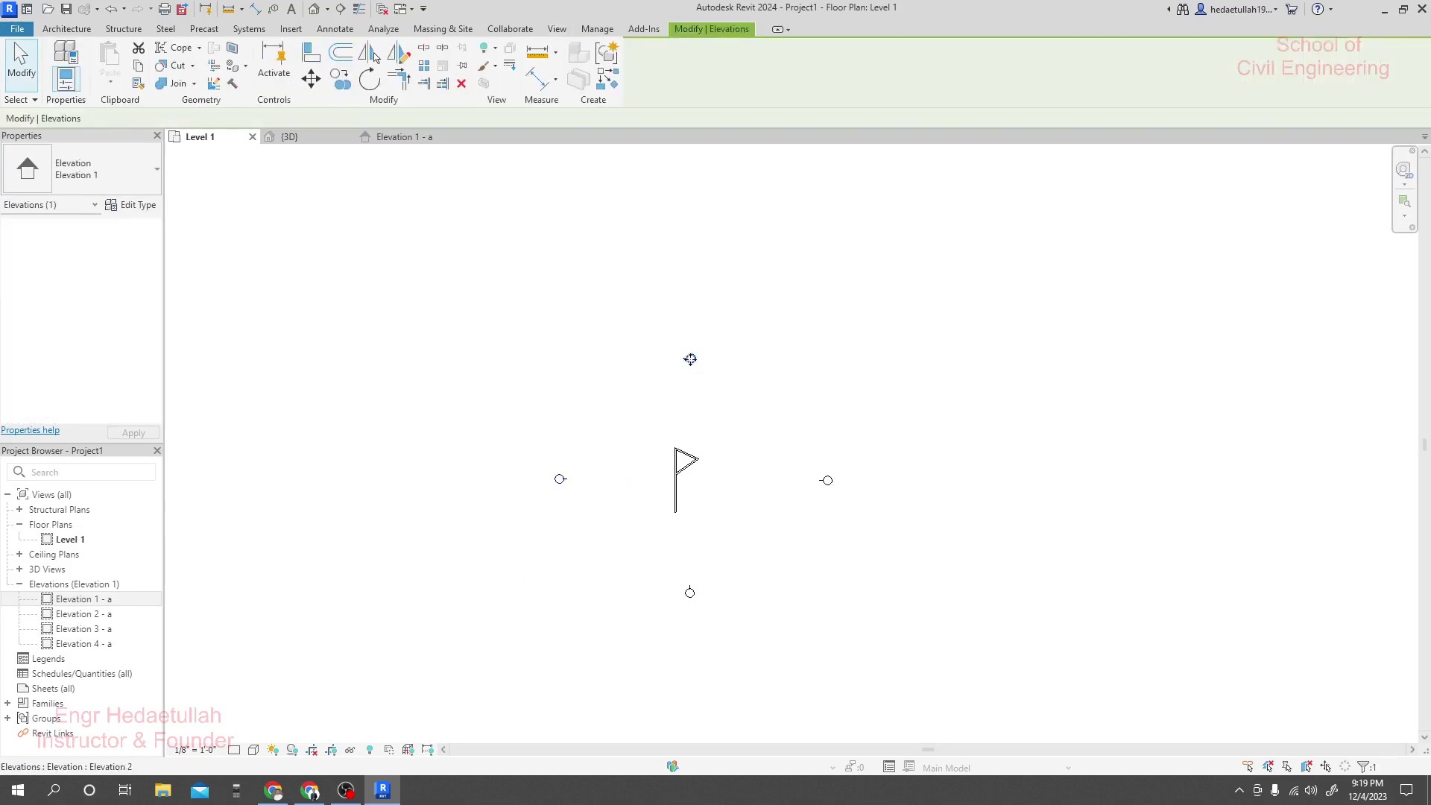
scroll(689, 355, up, 4)
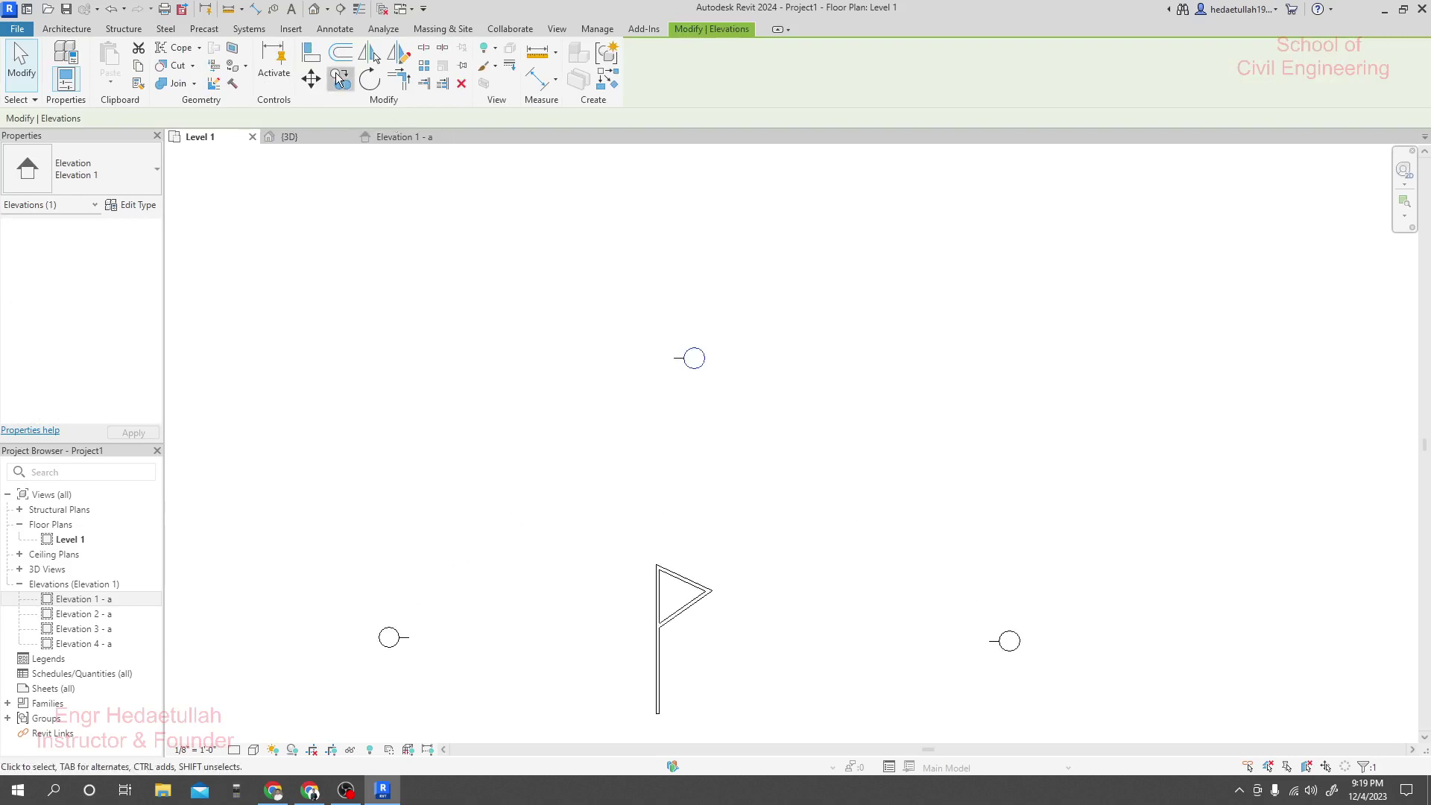
click(370, 78)
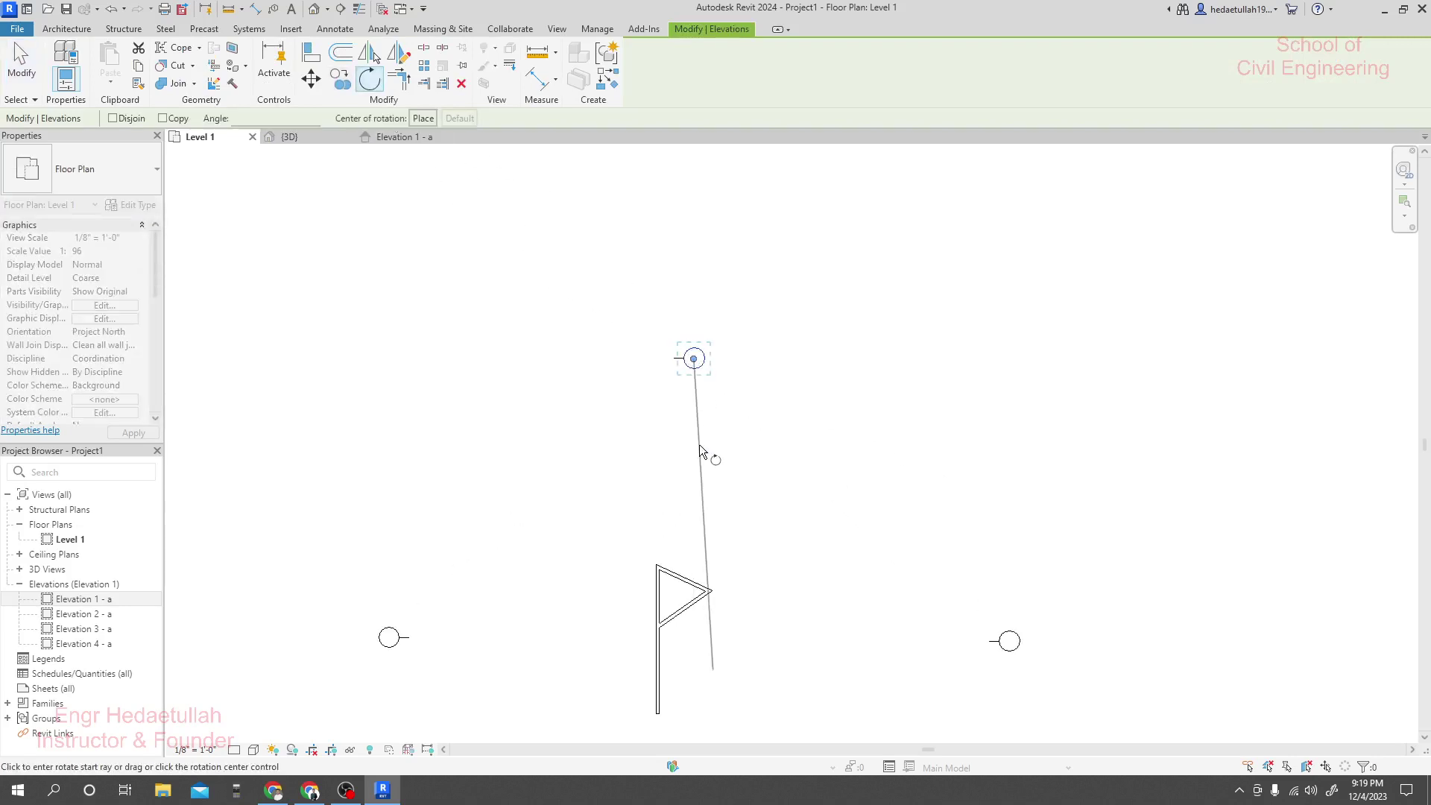
click(463, 359)
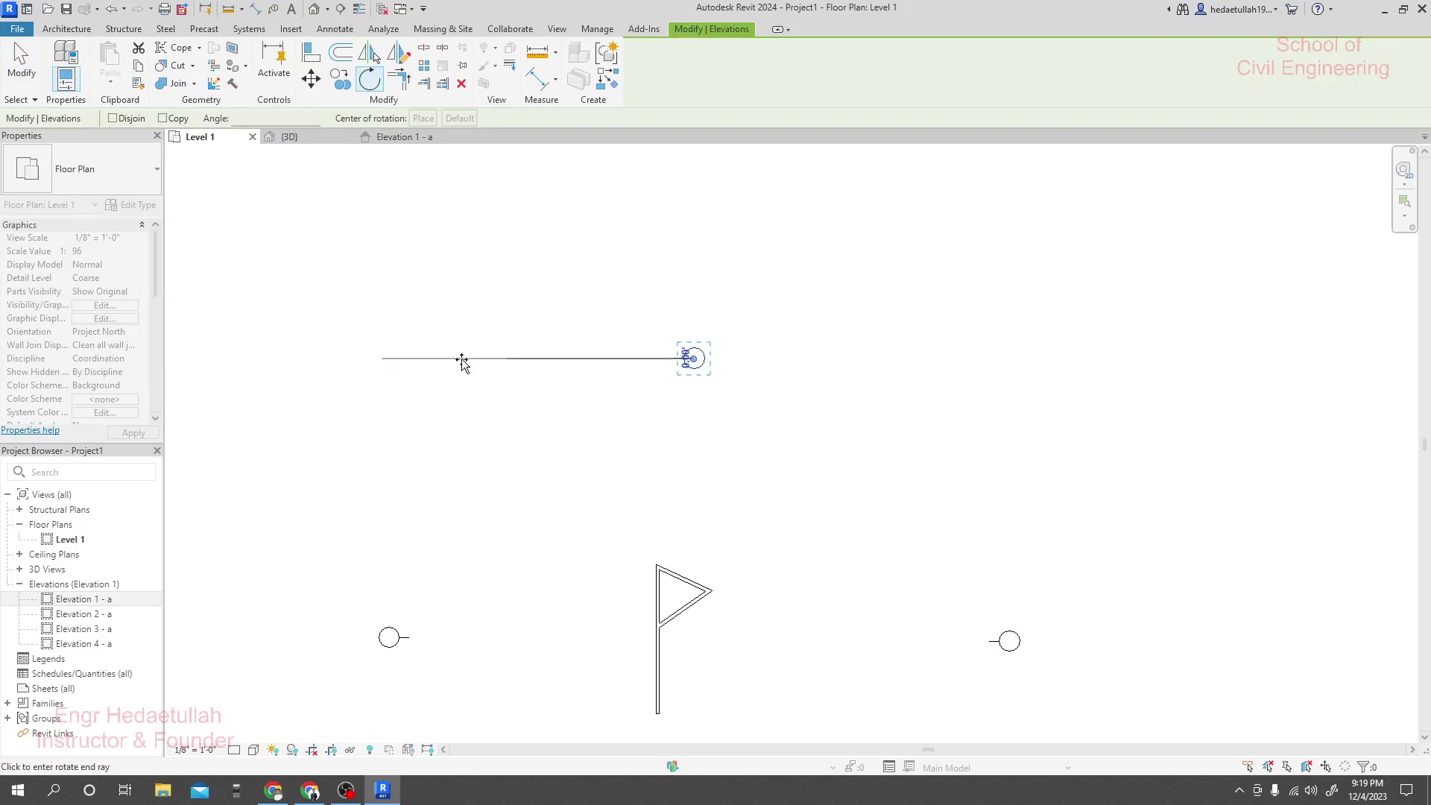
click(696, 516)
scroll(767, 481, down, 5)
middle_drag(775, 467, 770, 445)
click(770, 444)
click(734, 396)
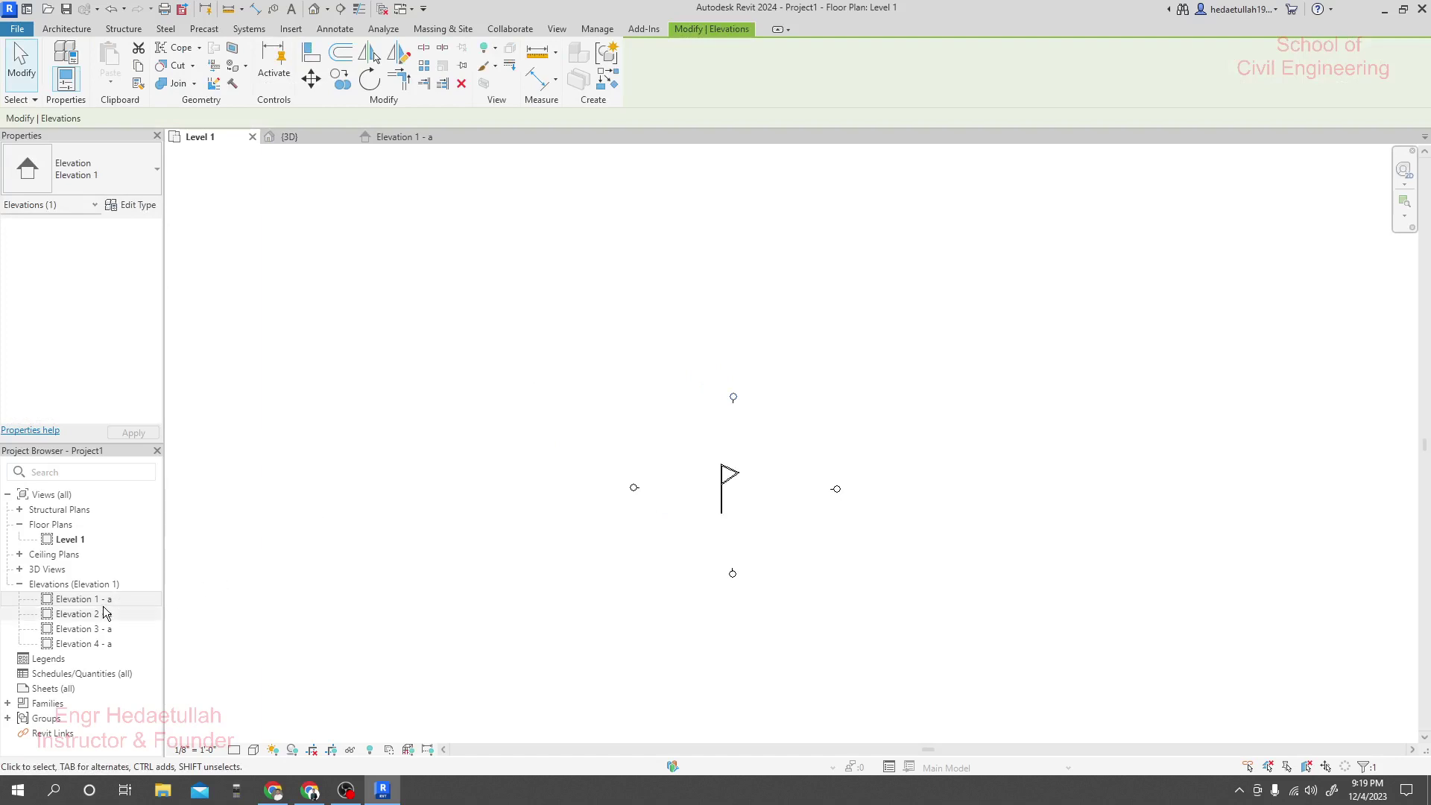
Step: Identify which view belongs to the marker above the walls by starting its deletion and cancelling it
scroll(701, 402, down, 2)
middle_drag(681, 396, 653, 392)
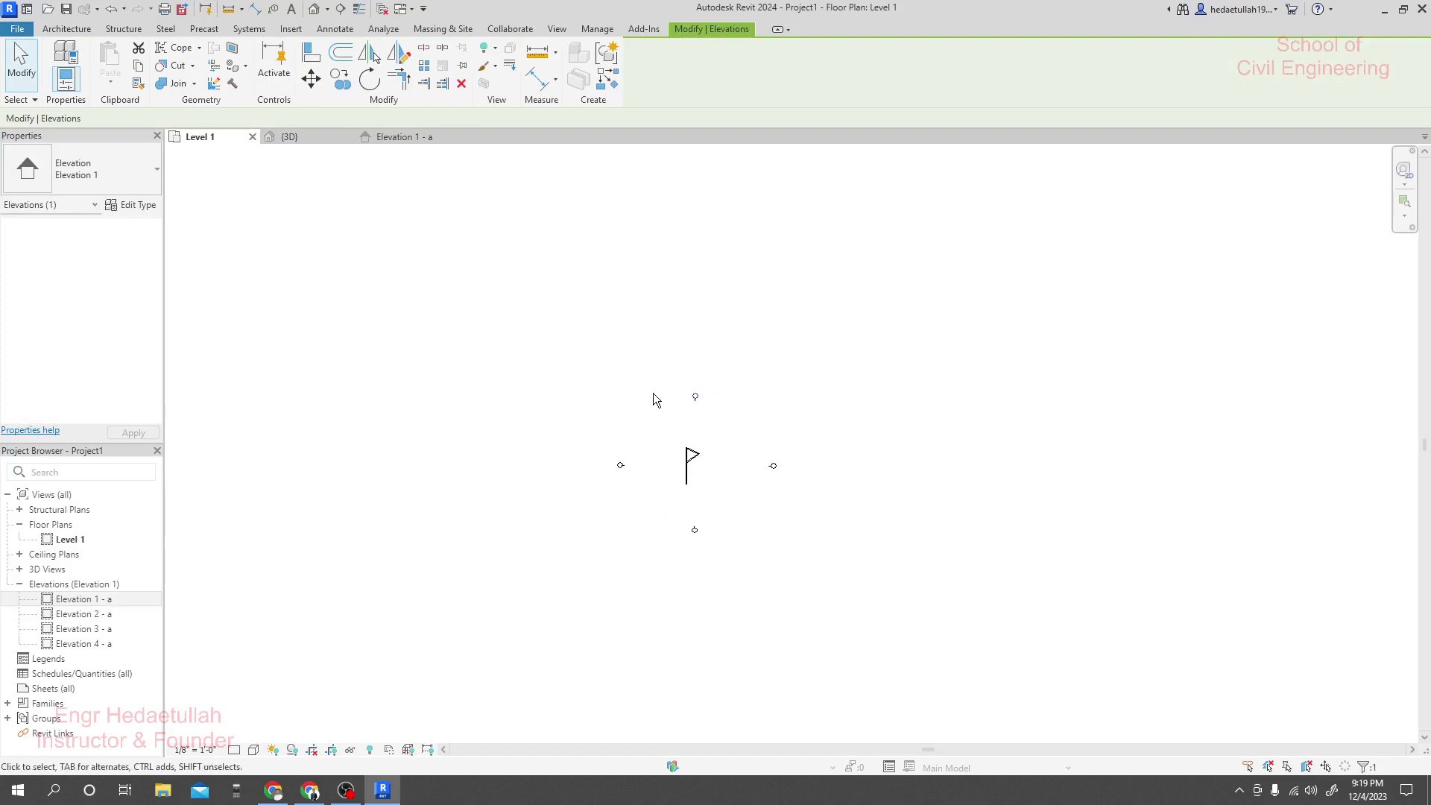
scroll(740, 504, up, 2)
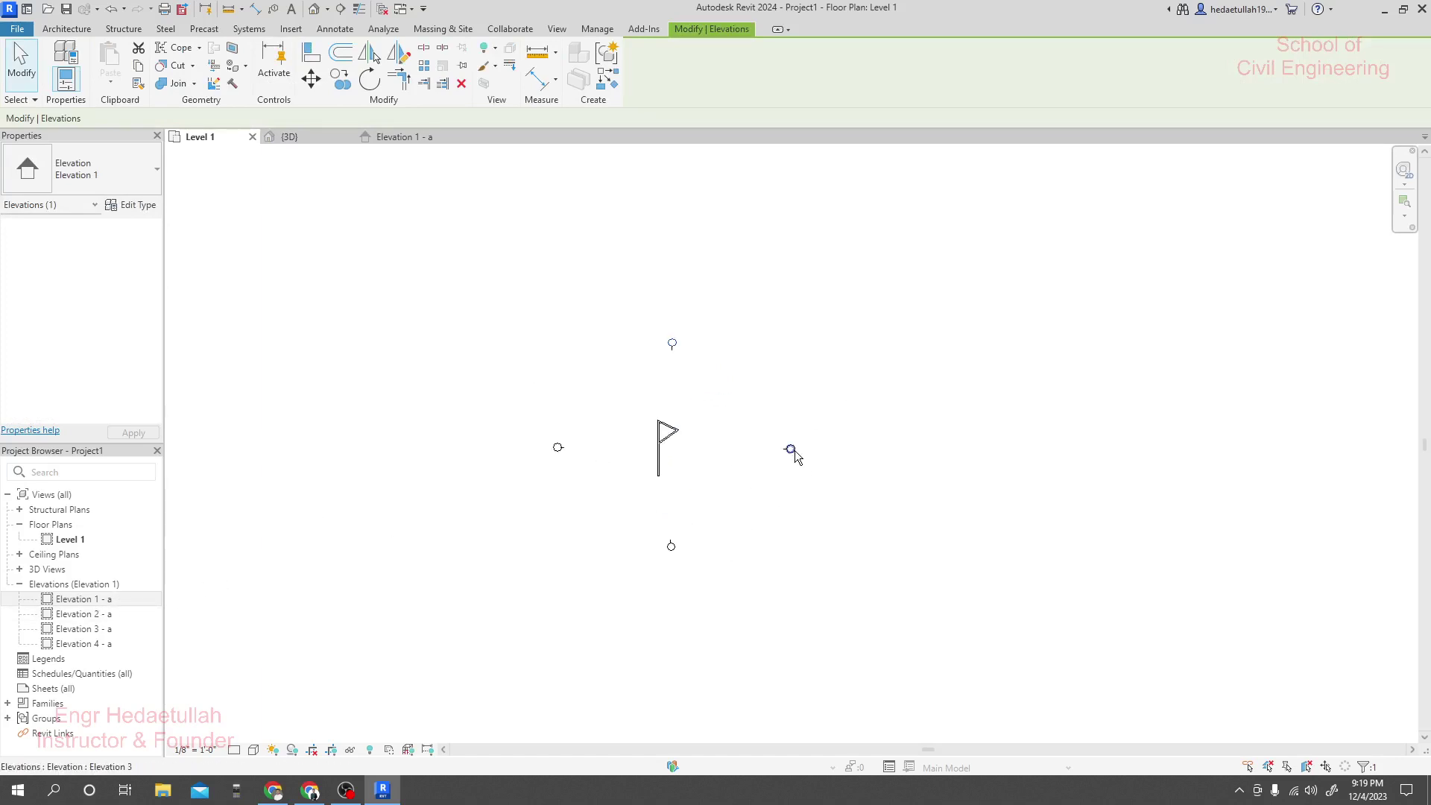
drag(702, 320, 626, 373)
key(Delete)
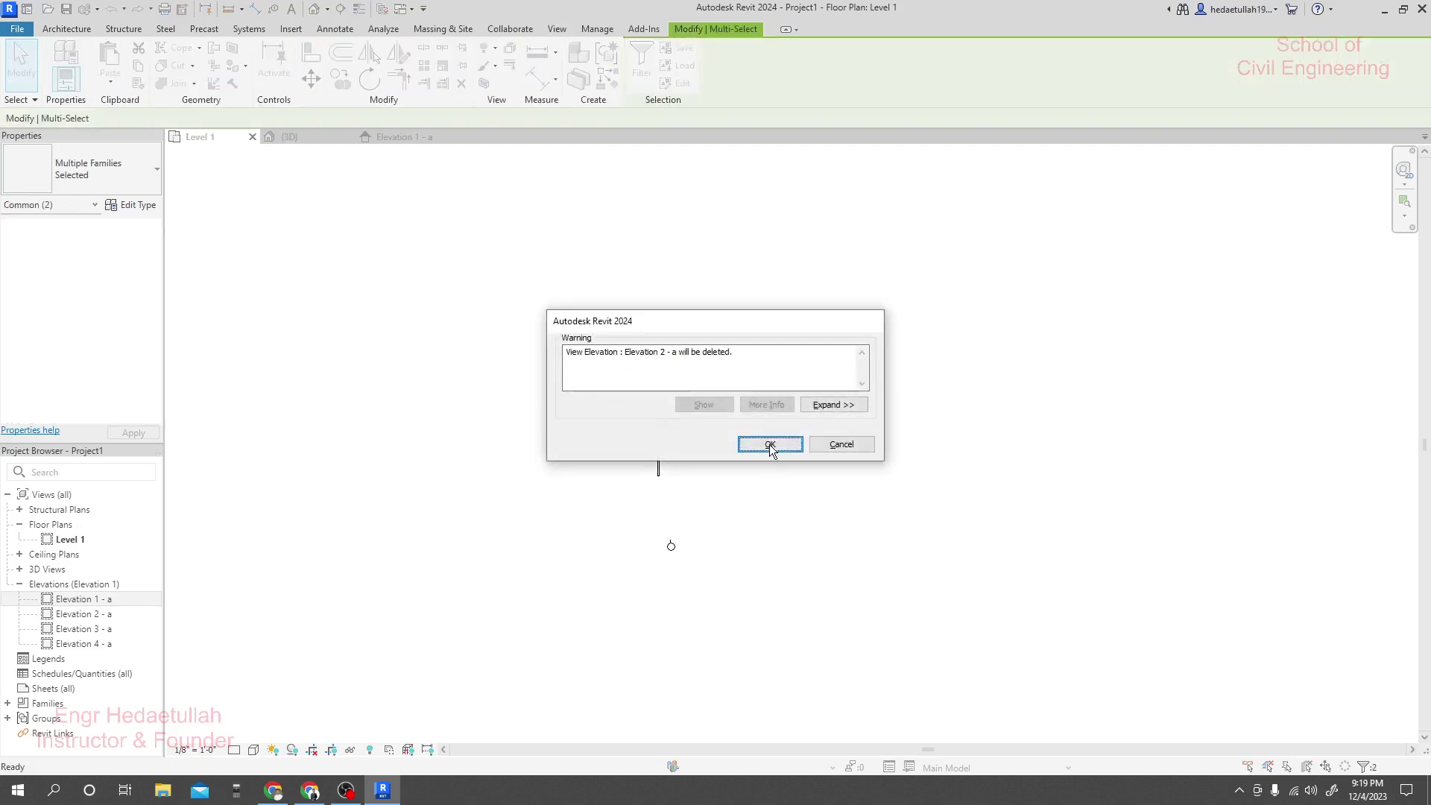
click(840, 445)
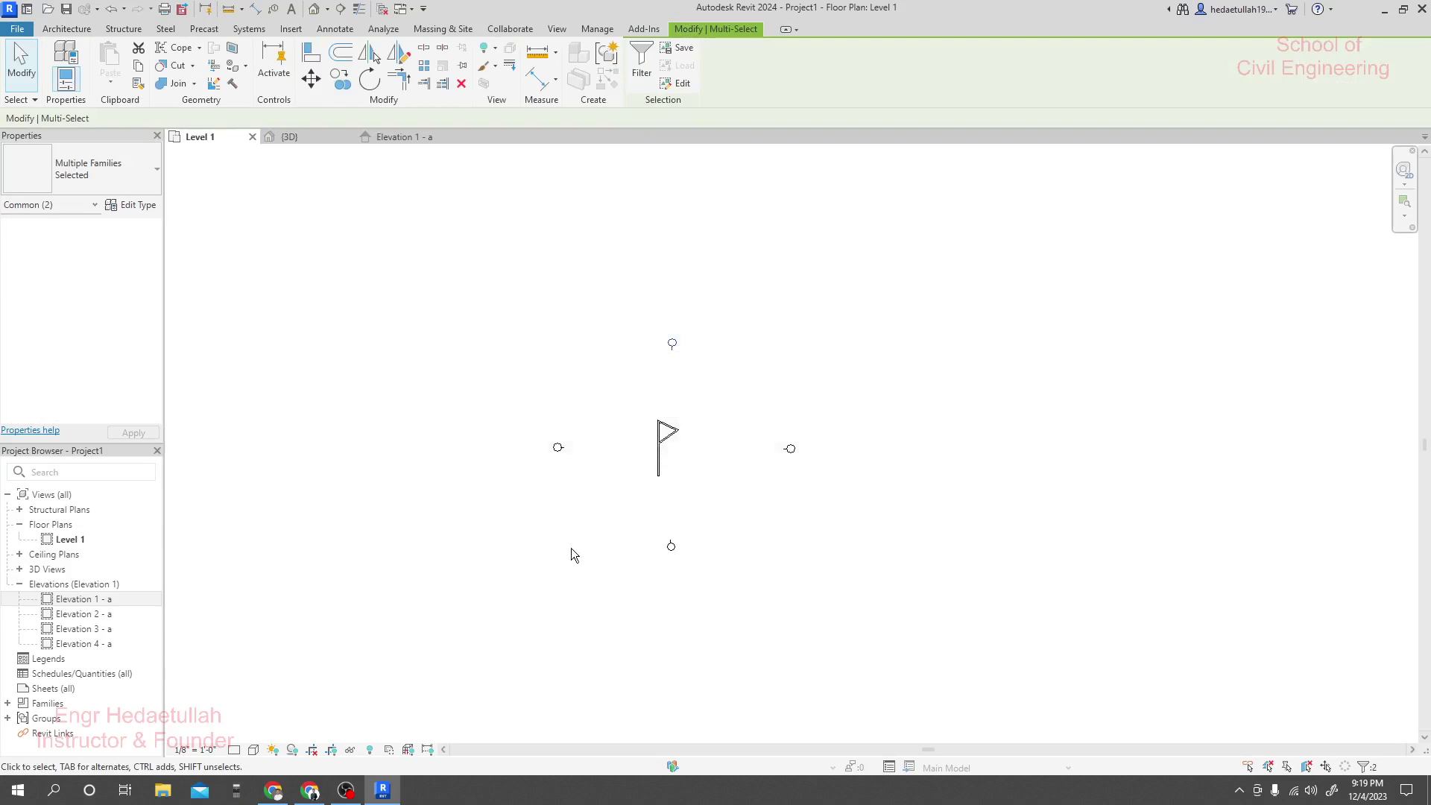
Step: Identify which view belongs to the marker below the walls by viewing its options and starting a deletion that is cancelled
click(672, 548)
right_click(672, 548)
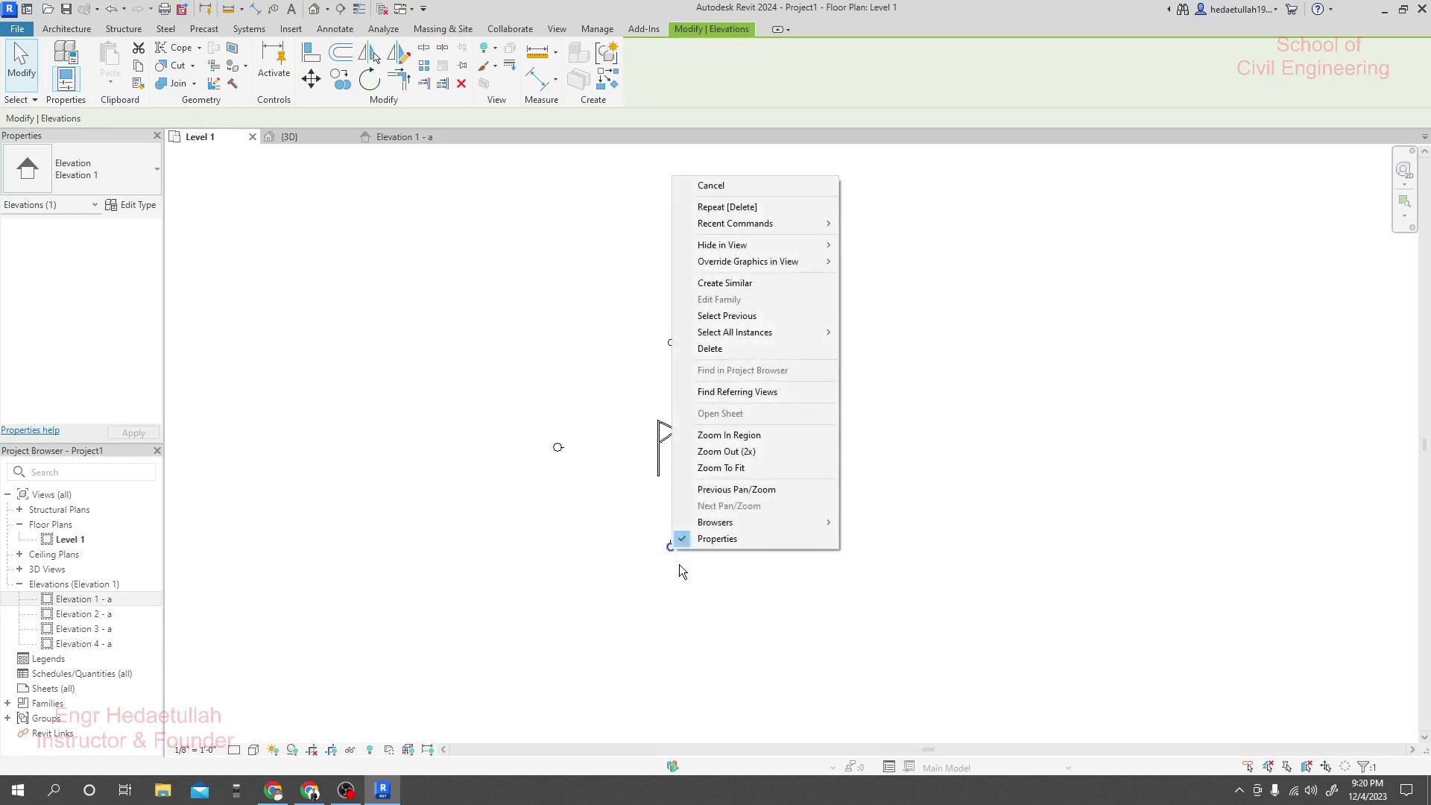
key(Escape)
right_click(674, 547)
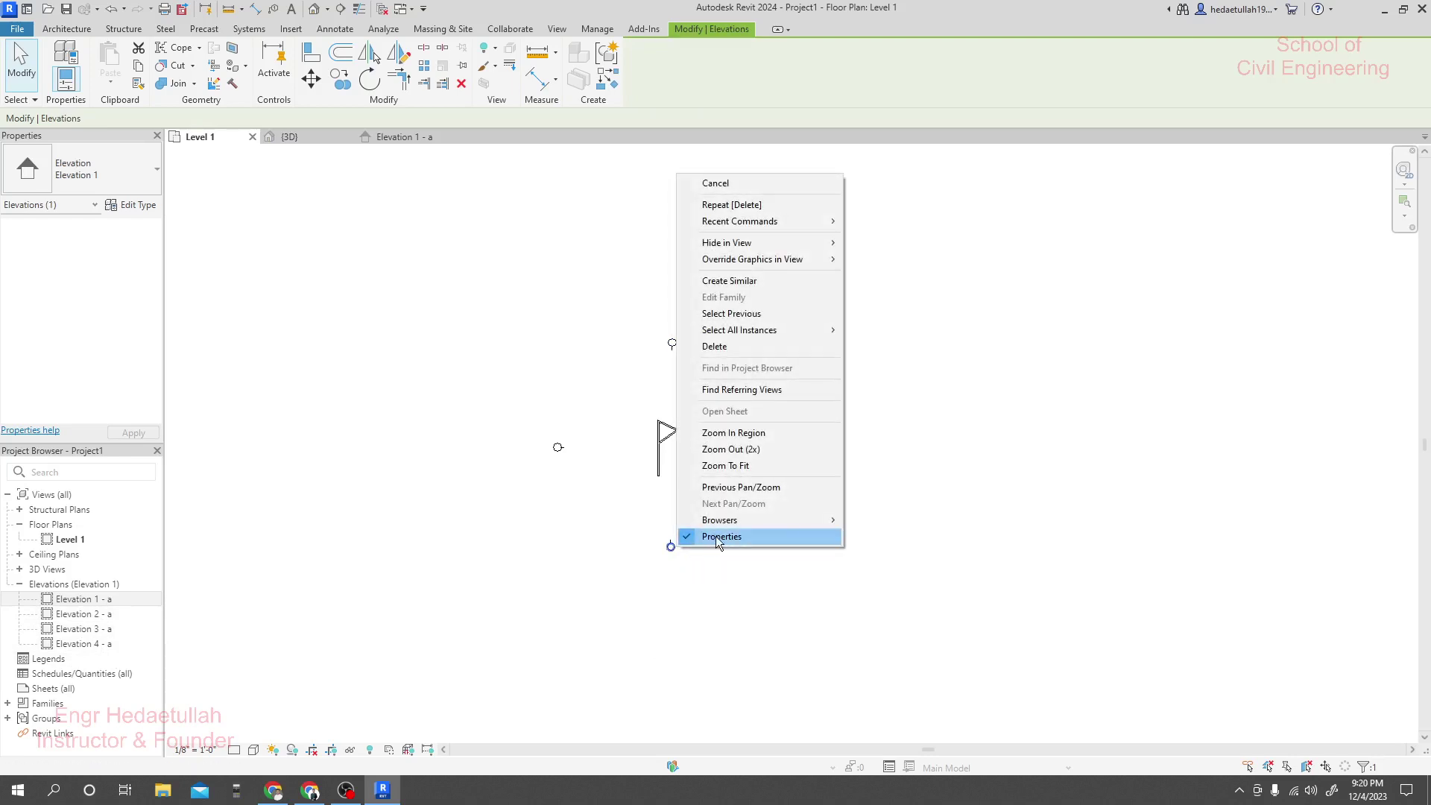
key(Escape)
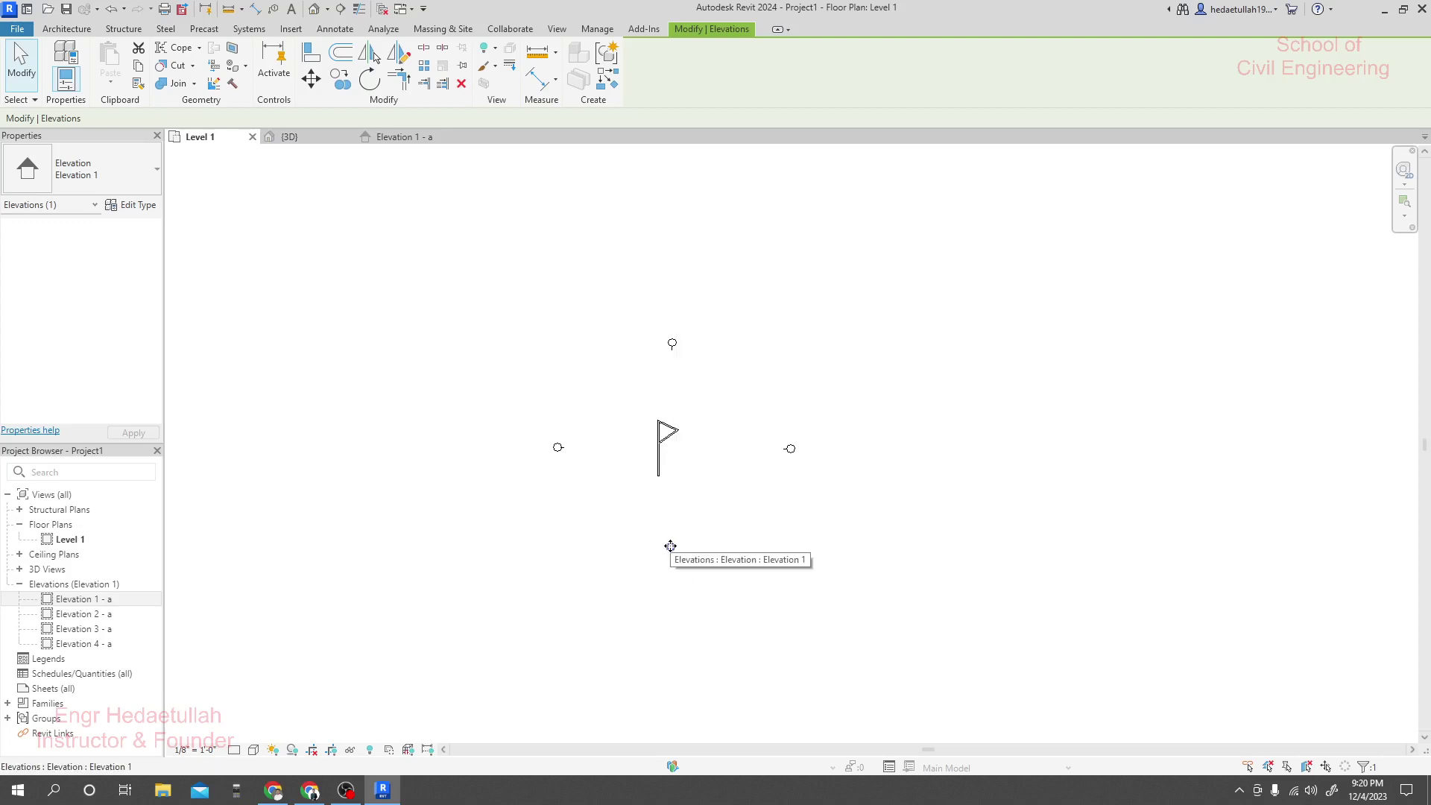
drag(681, 535, 637, 587)
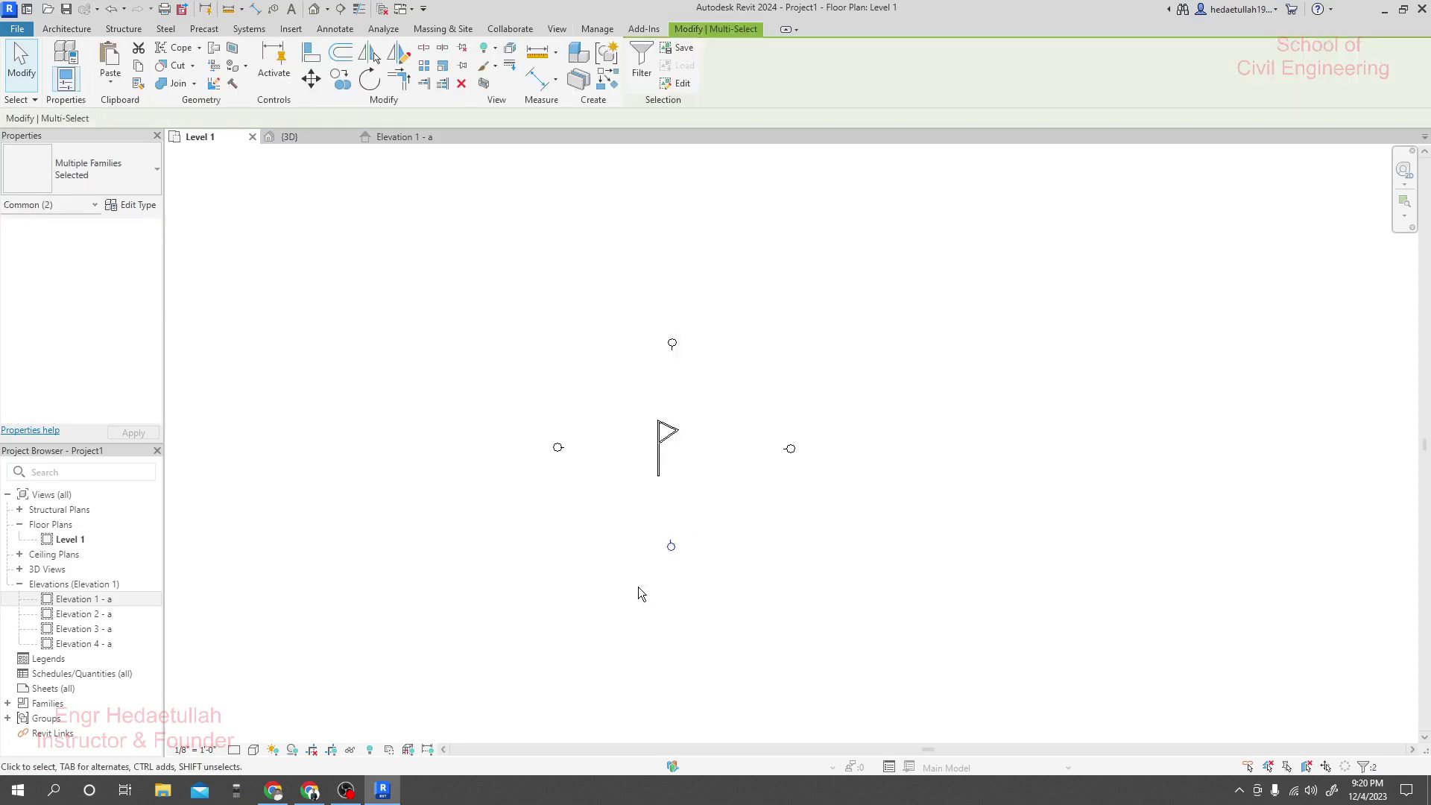
key(Delete)
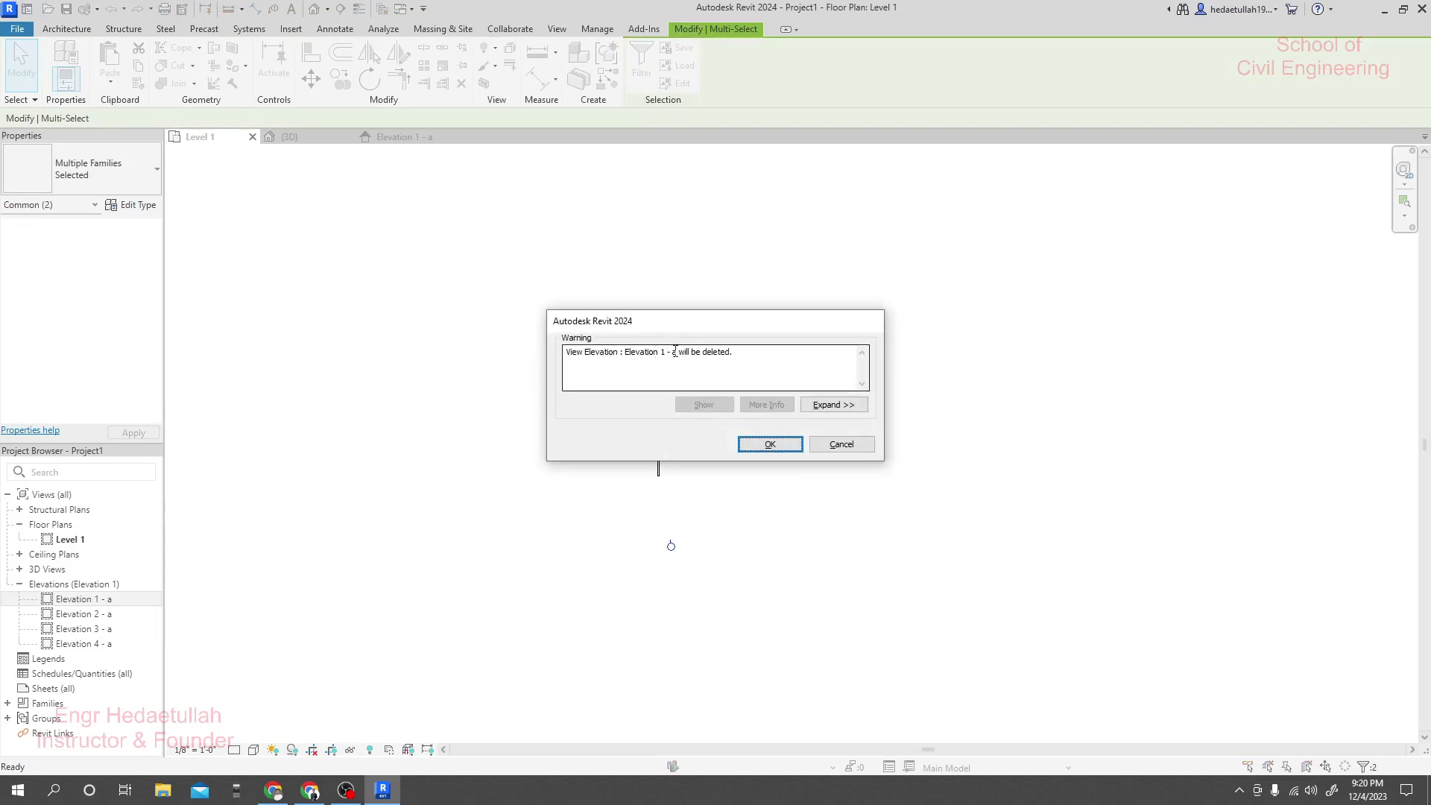
click(838, 447)
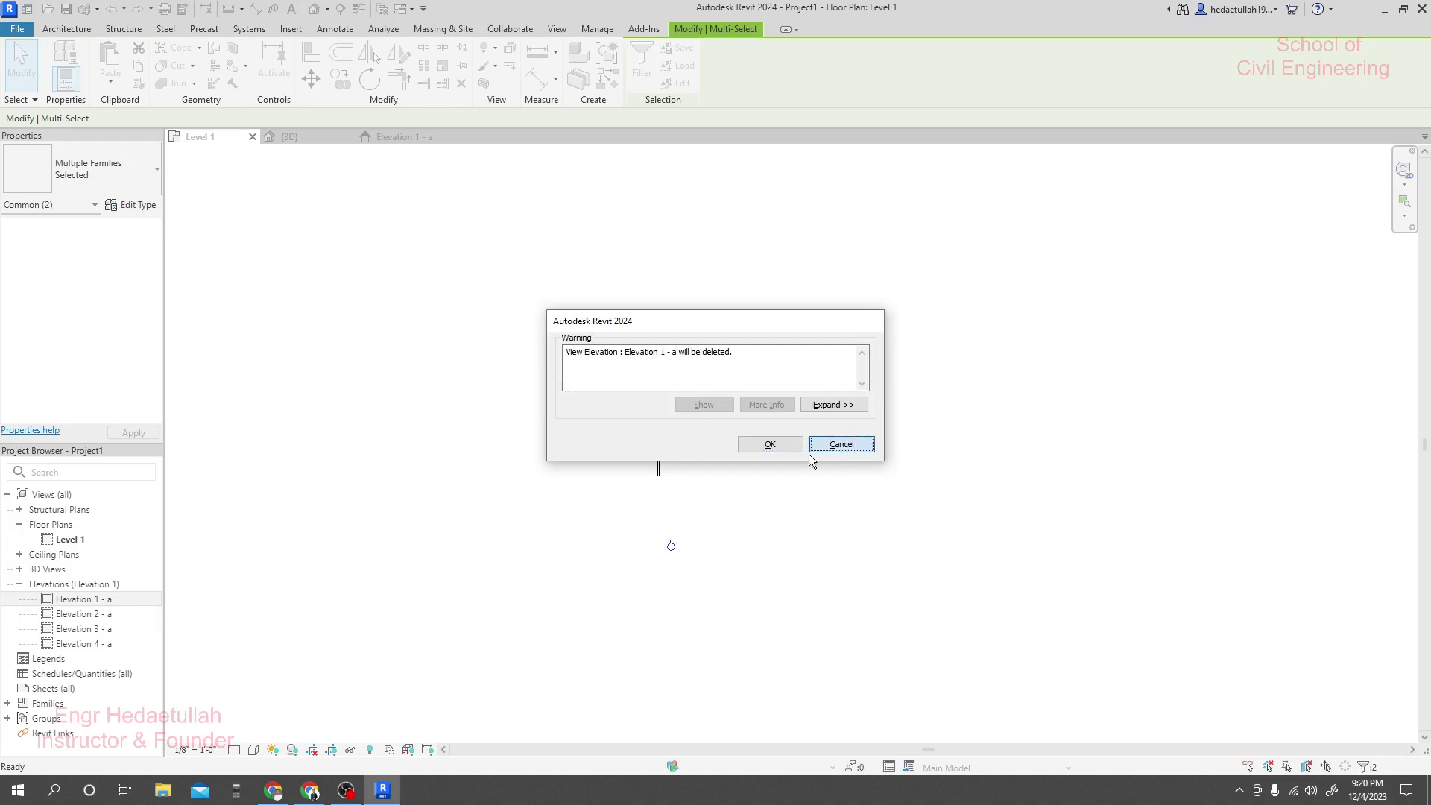
Step: Rename the Elevation 1 - a view as South
right_click(73, 603)
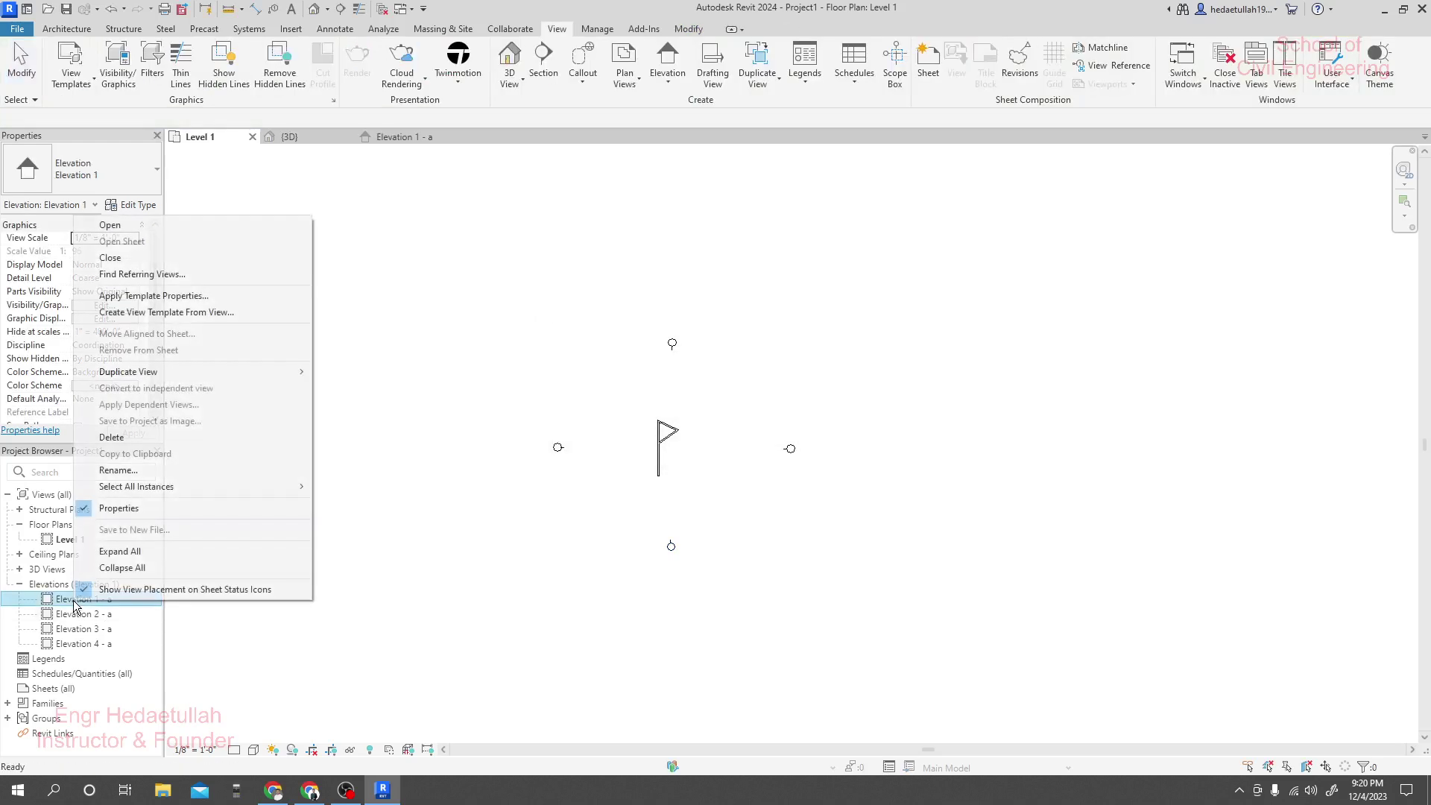
click(149, 469)
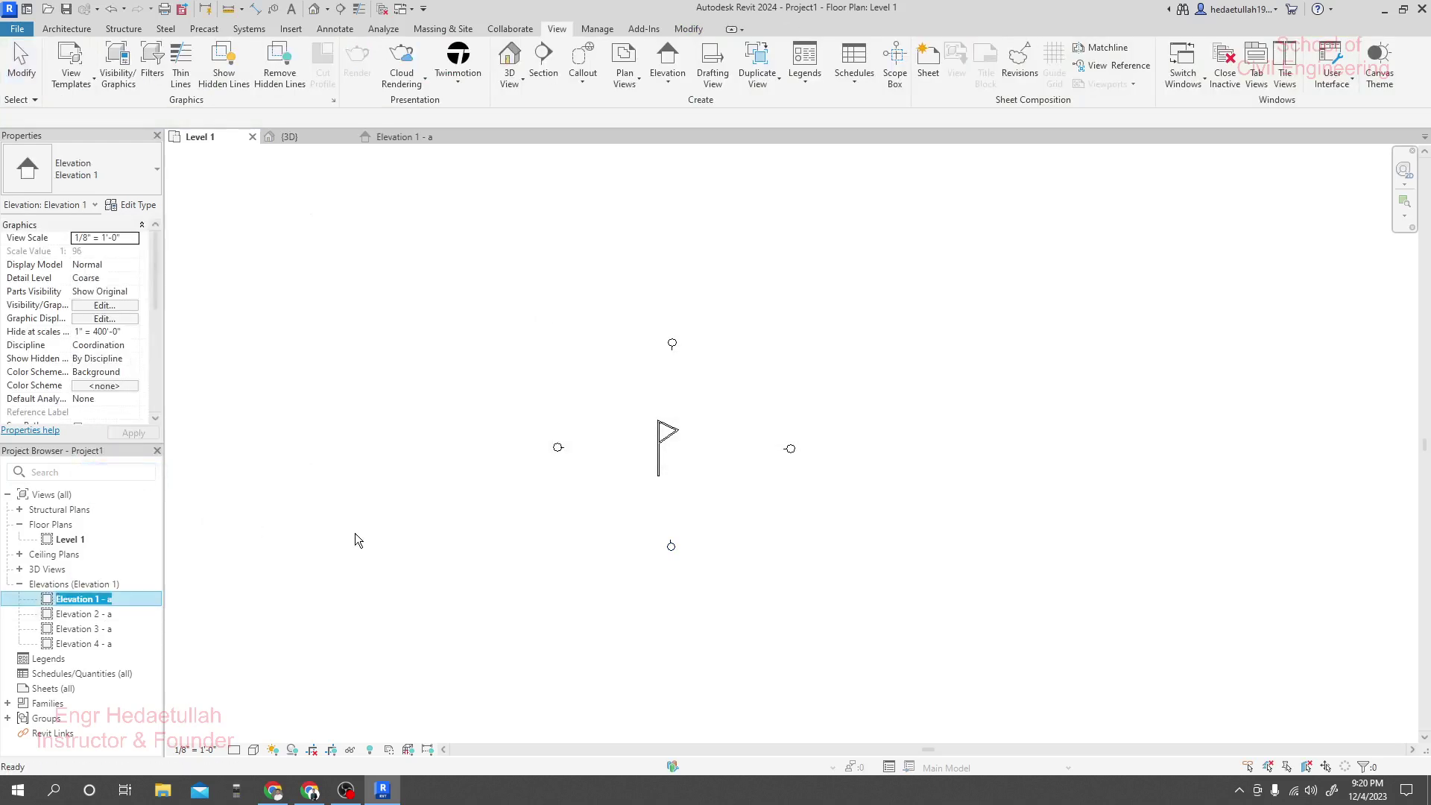
text(South)
key(Return)
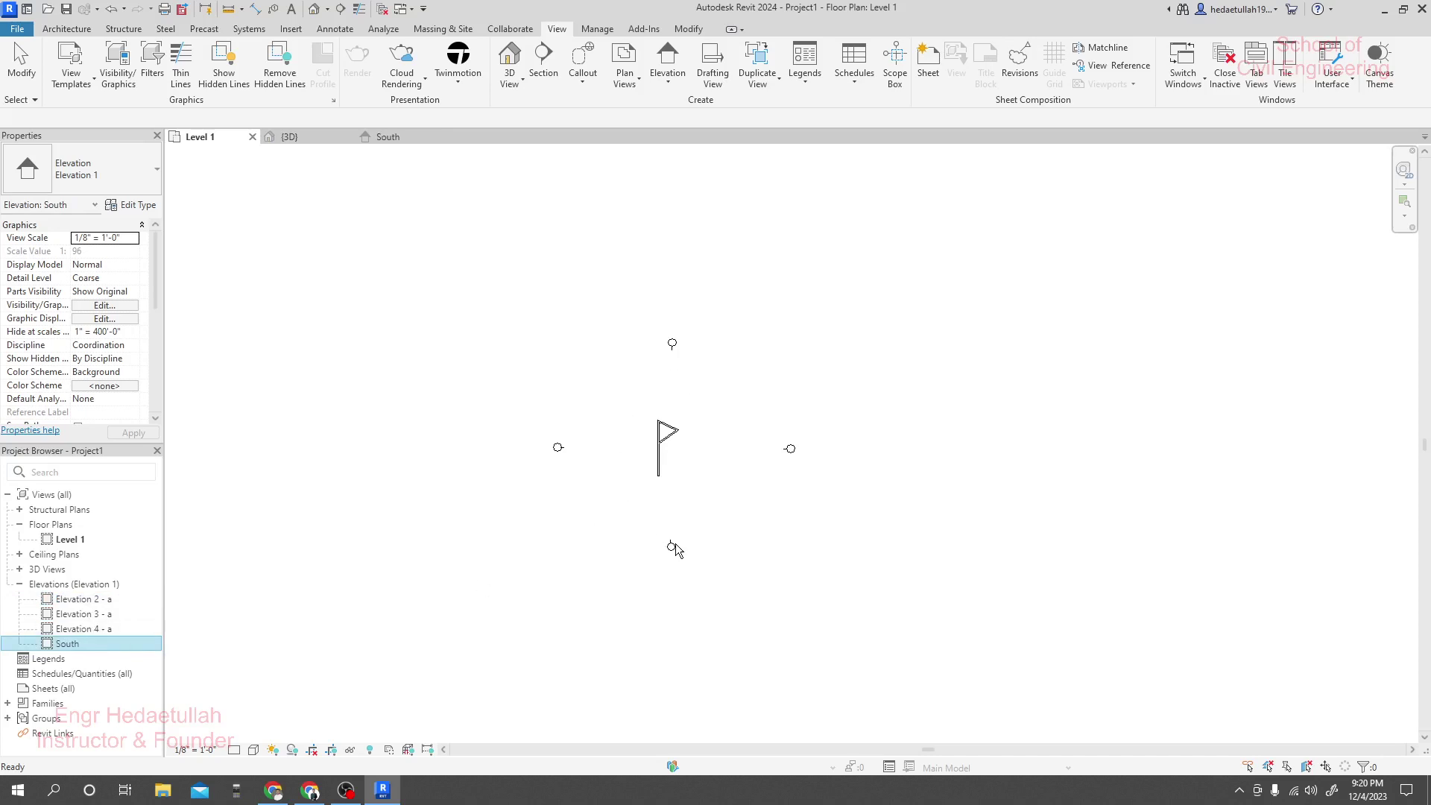
Step: Open the South elevation to check the walls and close the view again
double_click(75, 649)
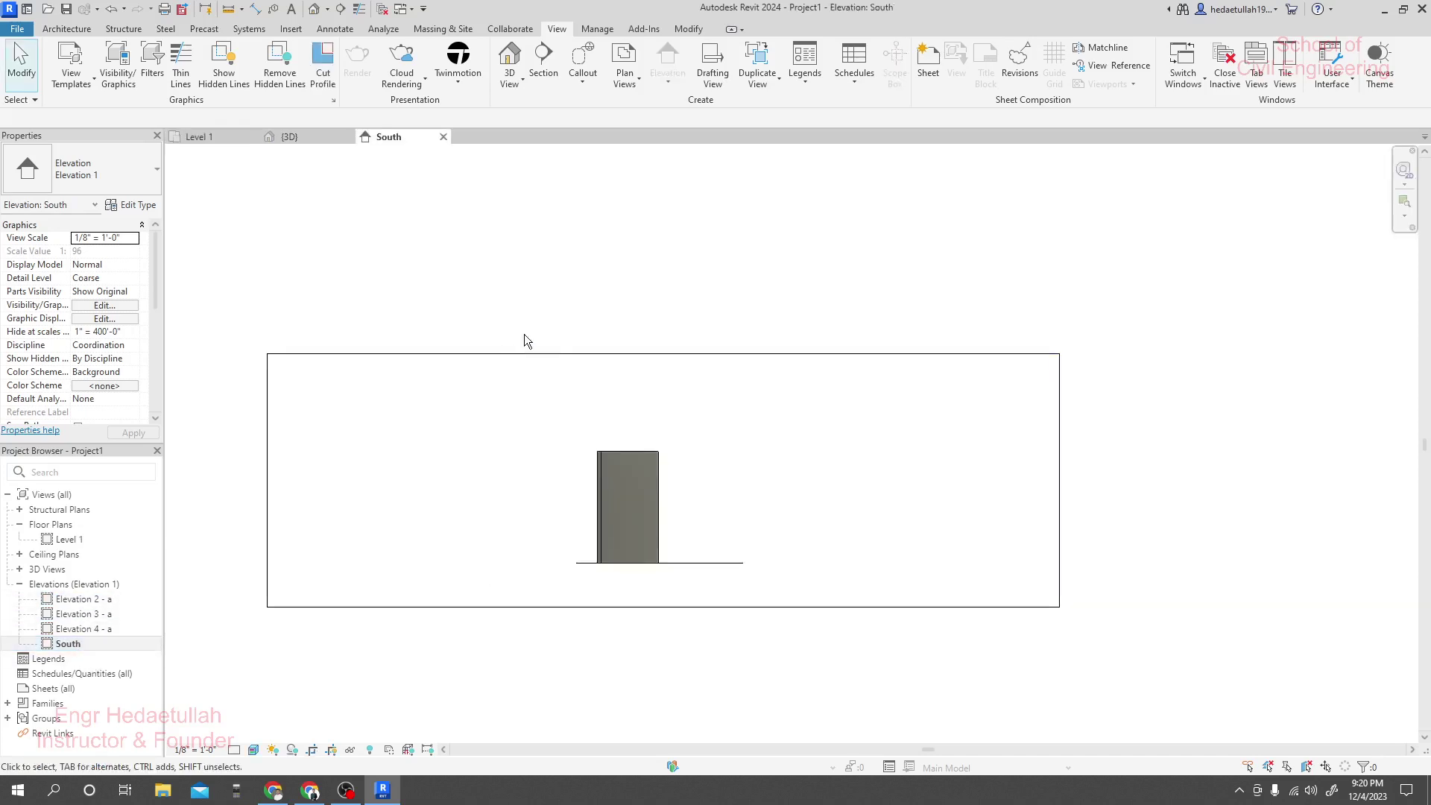
scroll(596, 403, down, 3)
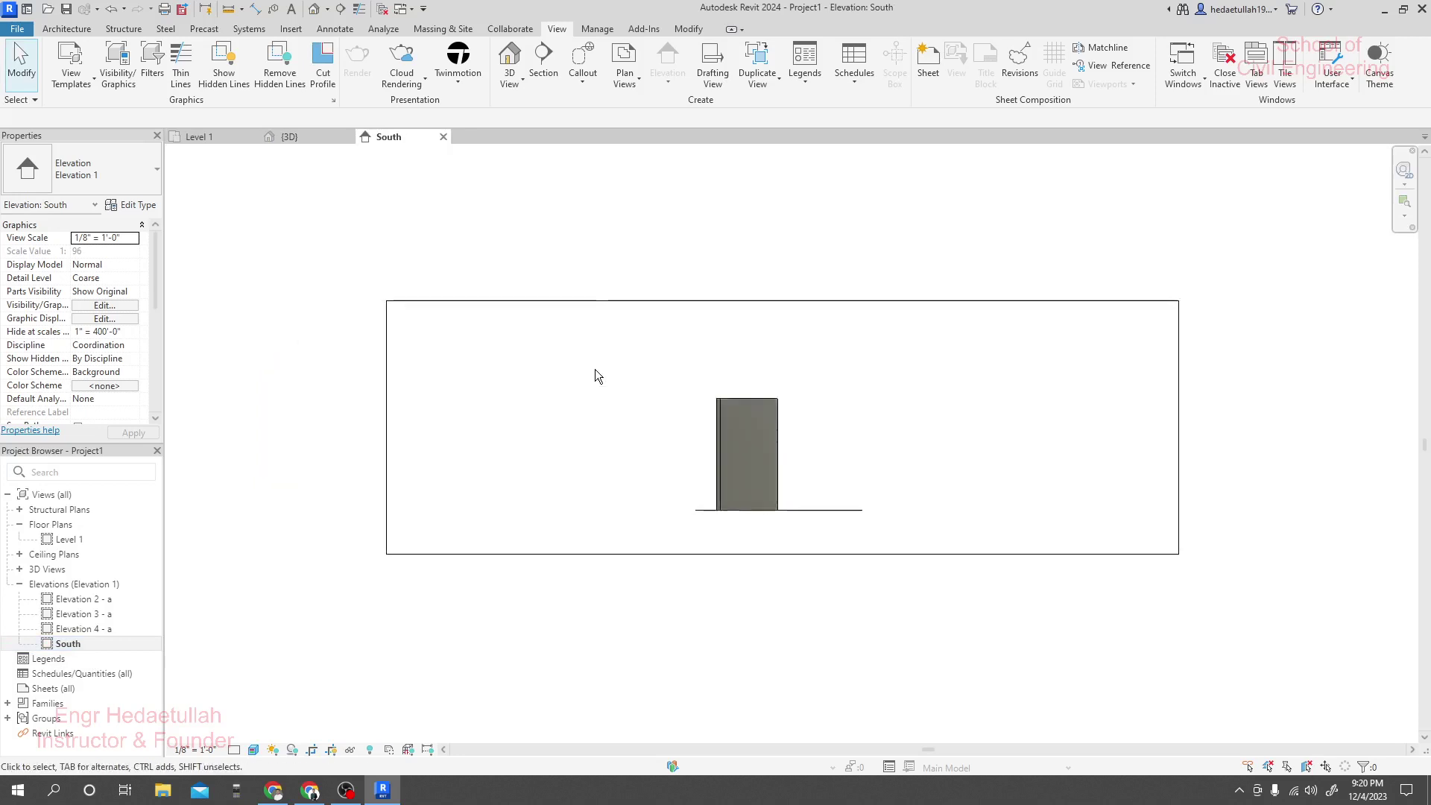
click(444, 137)
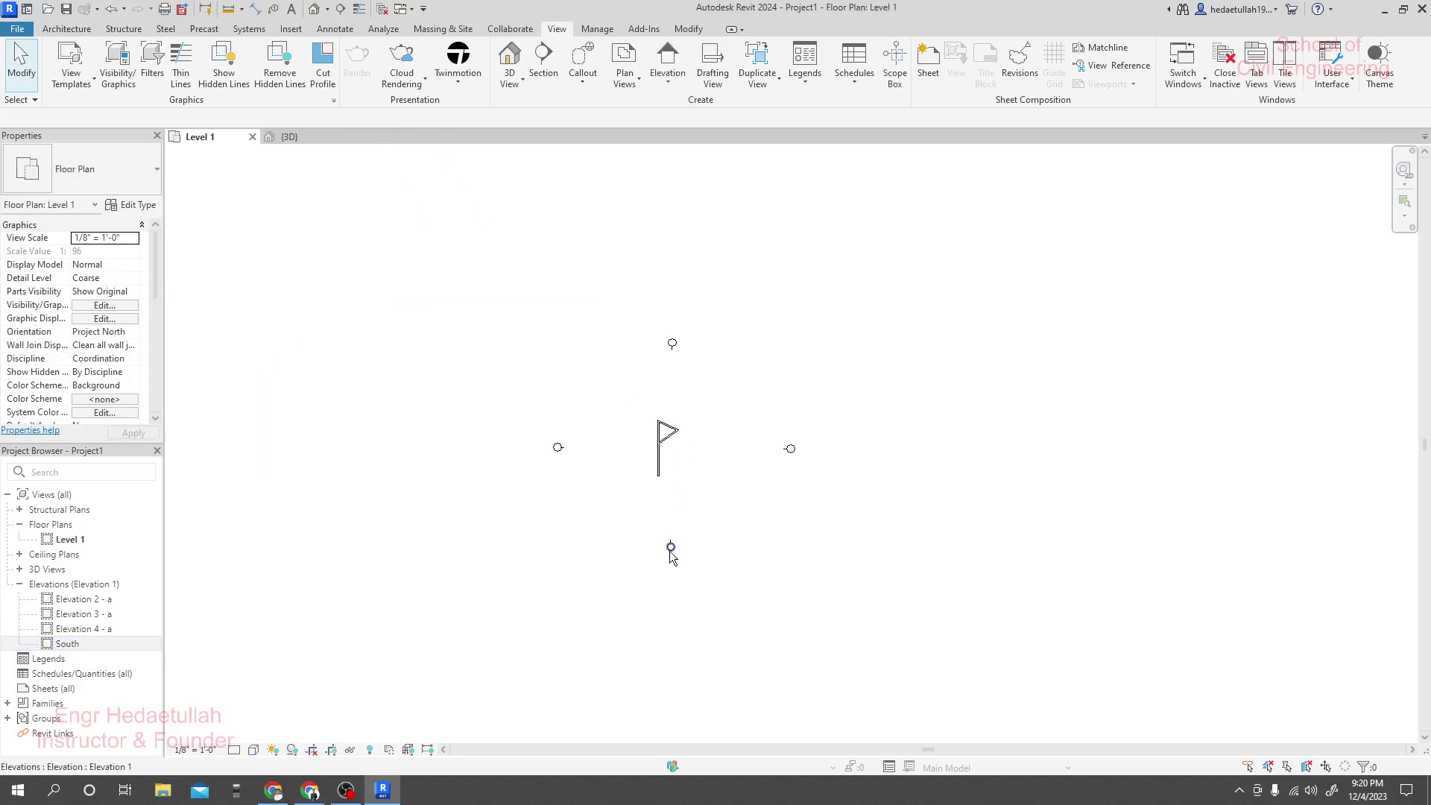
Step: Rename the Elevation 2 - a view, which belongs to the marker above the walls, as North
click(673, 341)
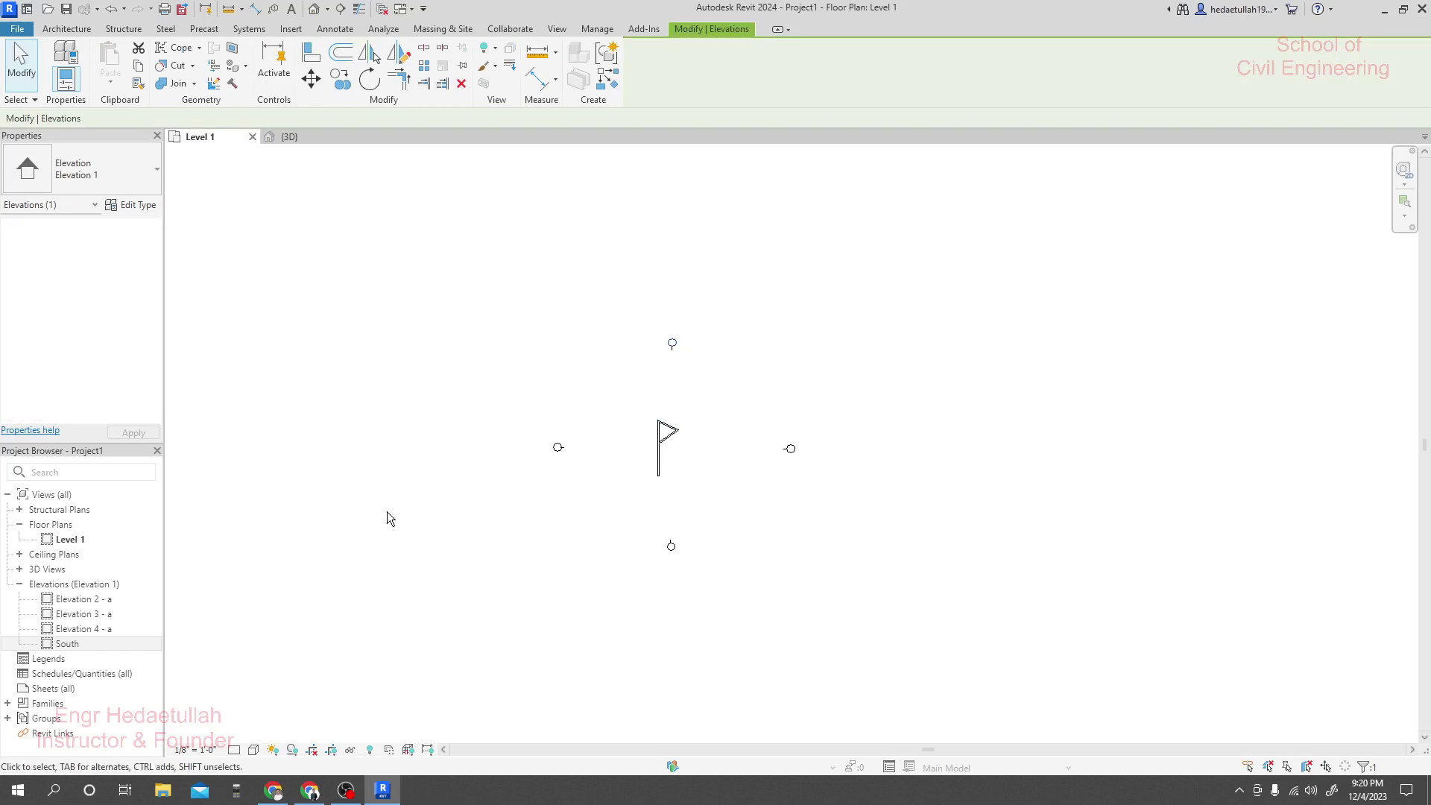
click(75, 600)
right_click(75, 603)
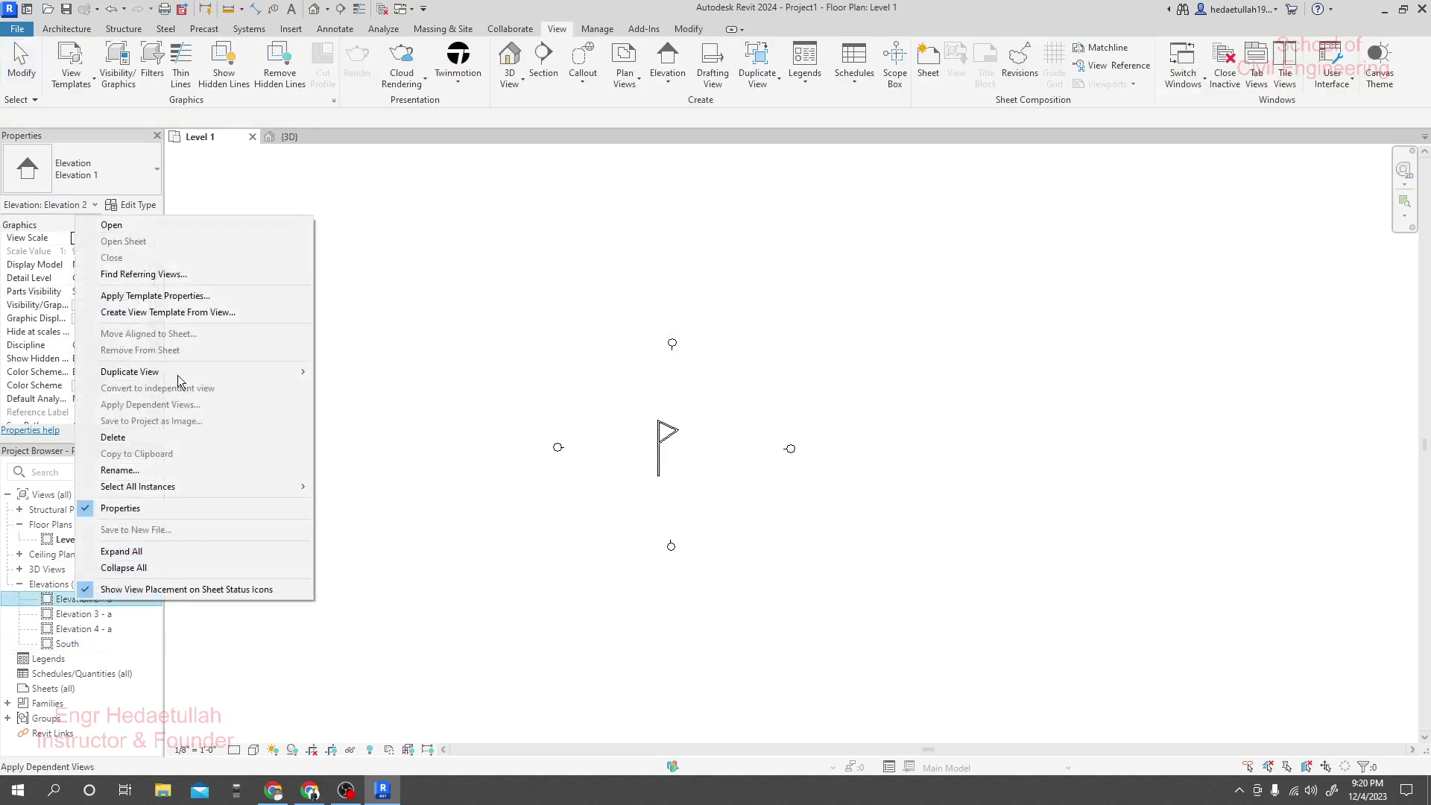
click(119, 471)
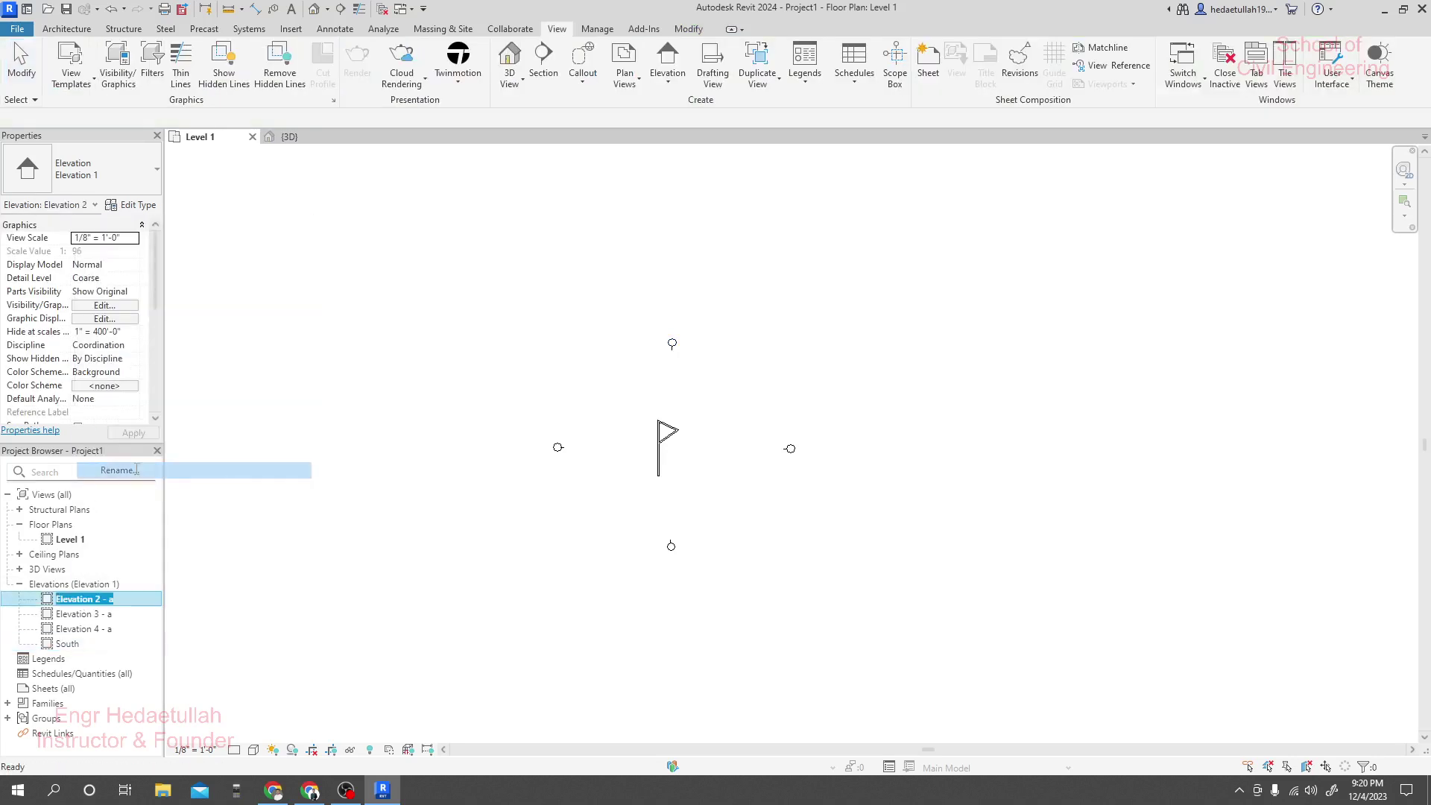
text(NOrth)
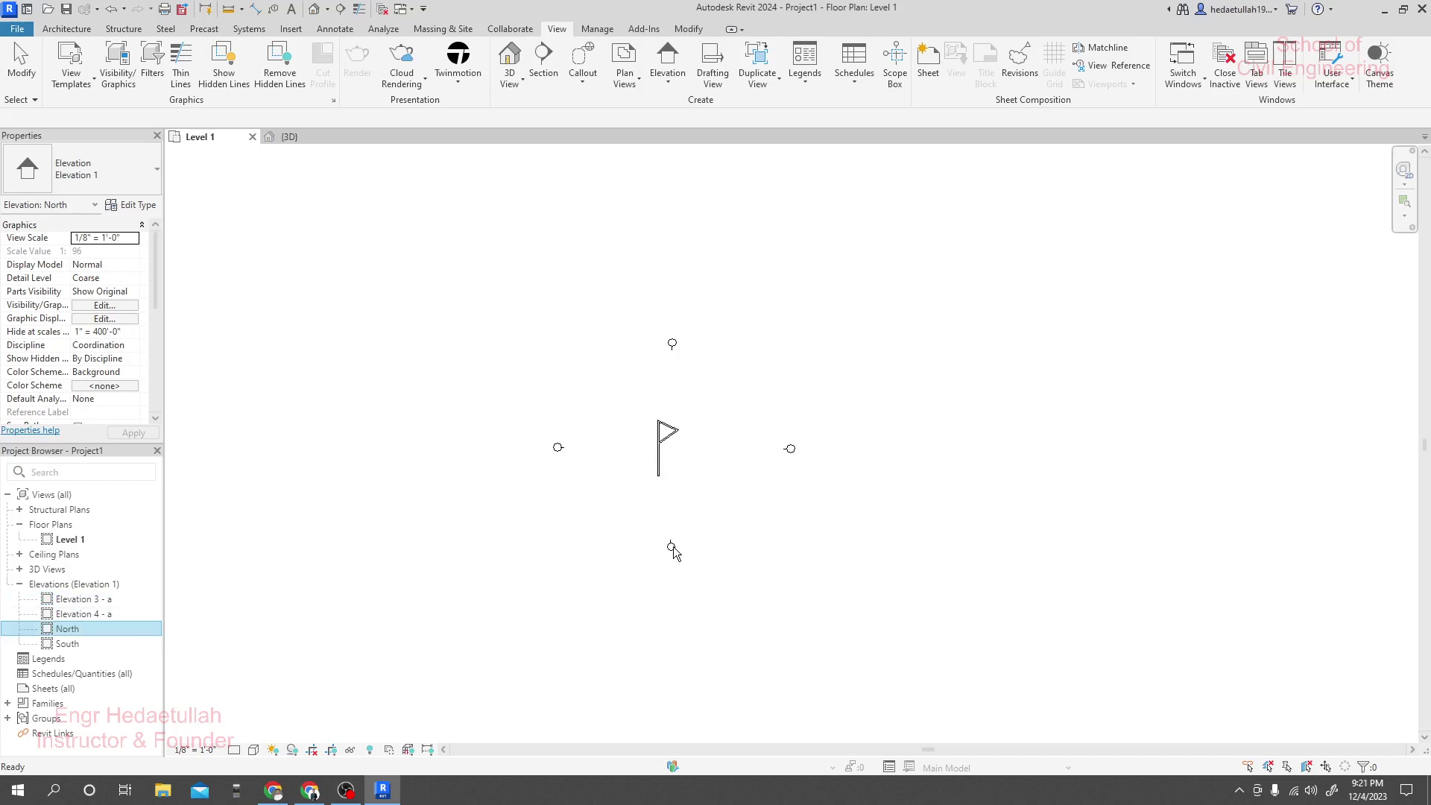
Step: Check the compass directions in the 3D view, return to the Level 1 plan and rename the Elevation 3 - a view as E
click(289, 142)
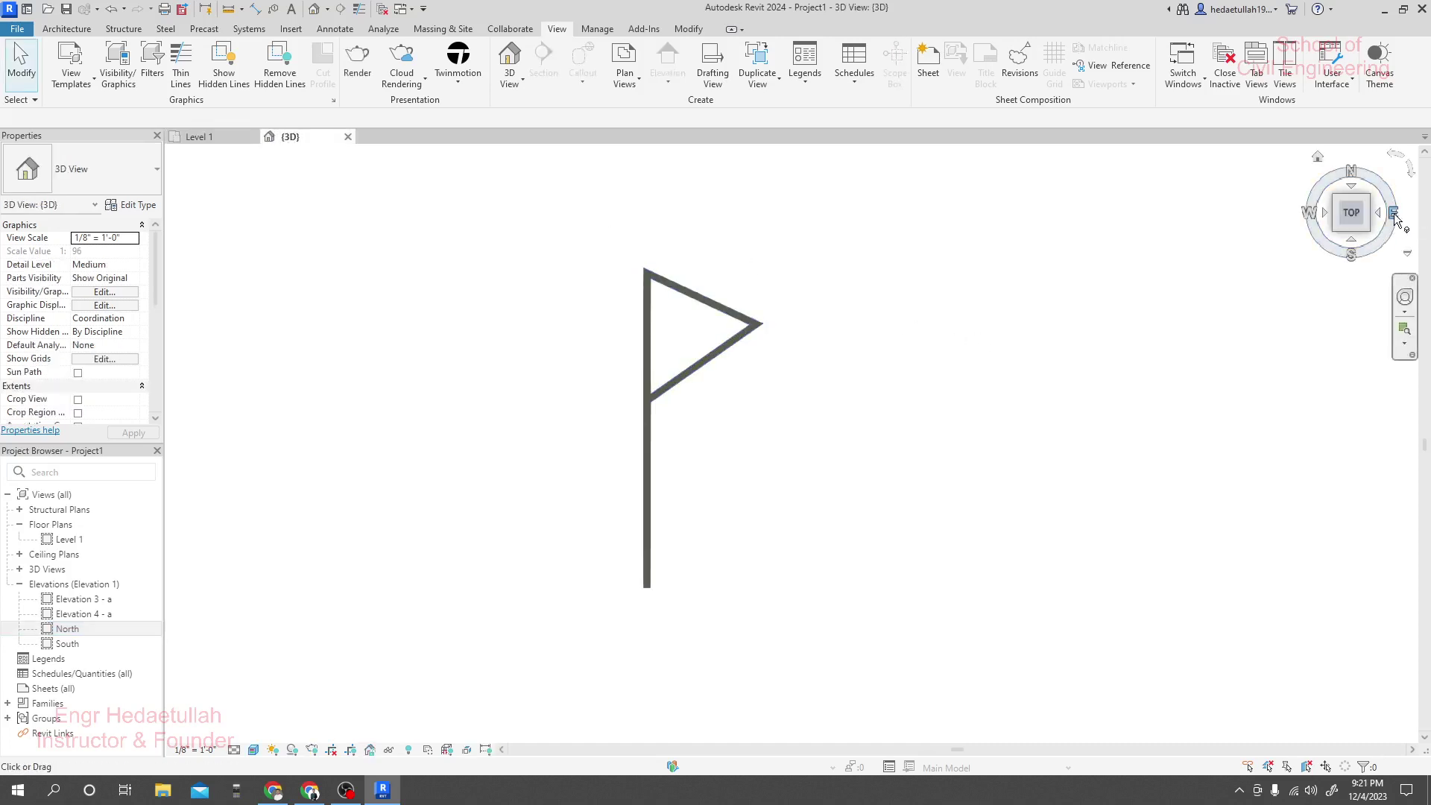
click(193, 137)
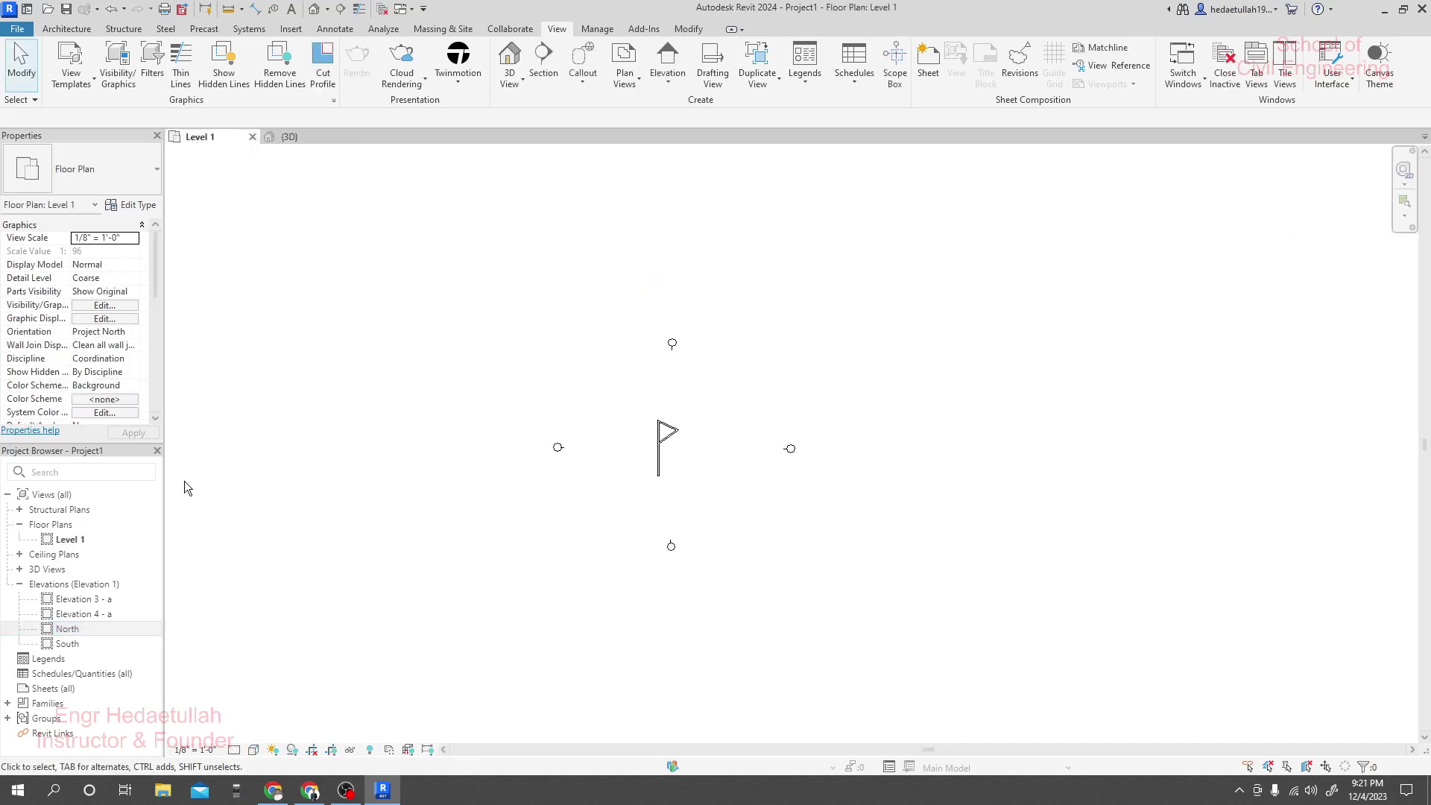
click(84, 616)
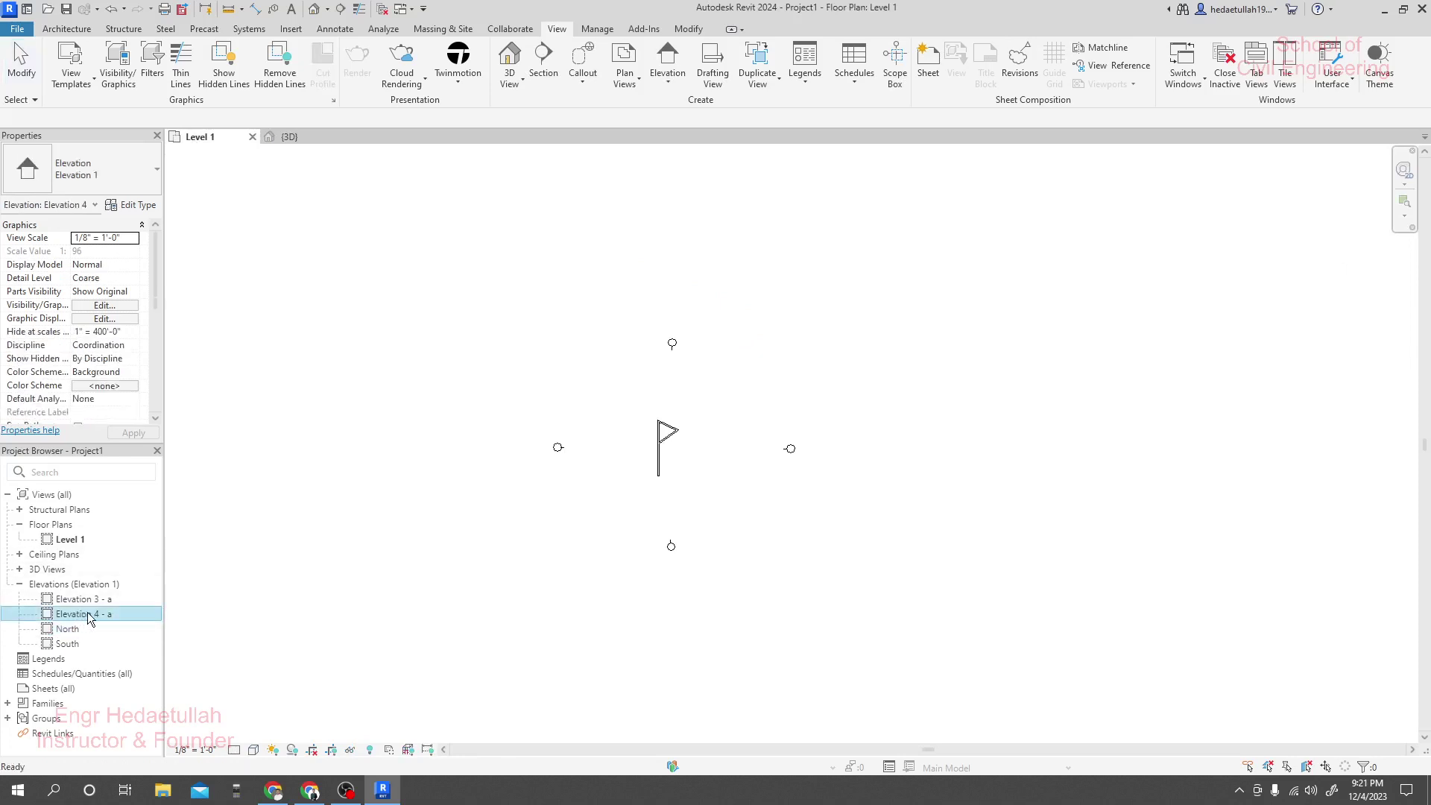
click(796, 477)
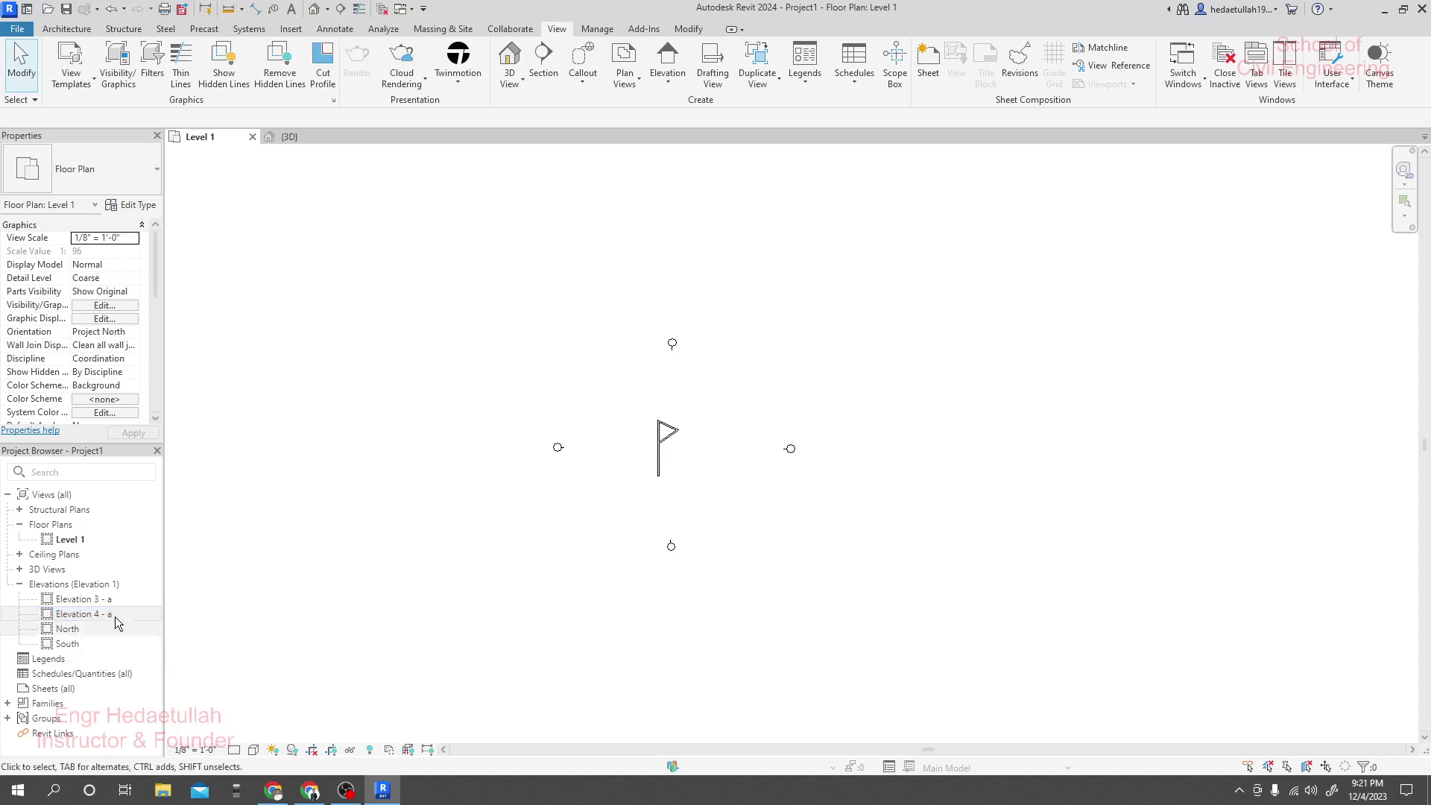
right_click(97, 598)
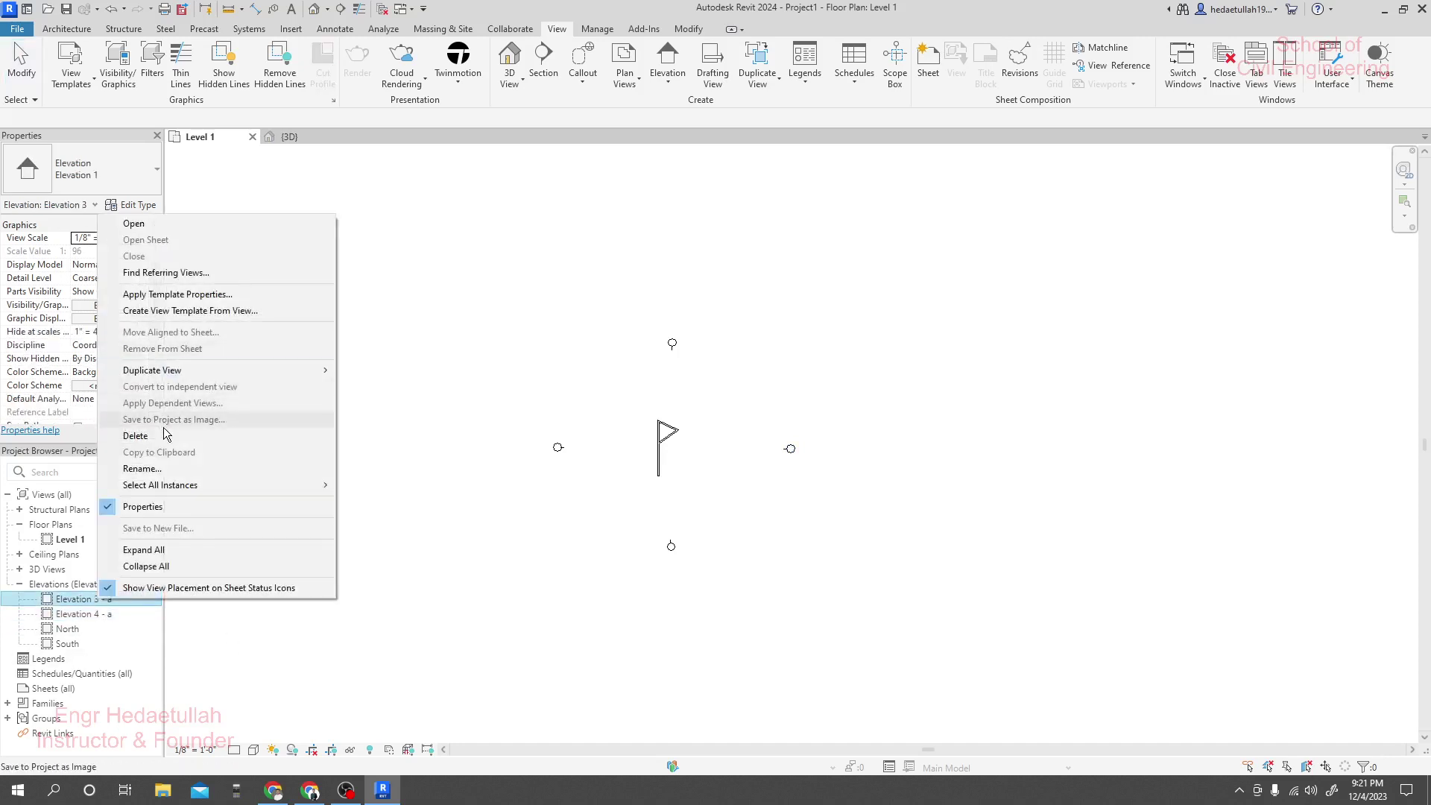
click(158, 470)
text(E)
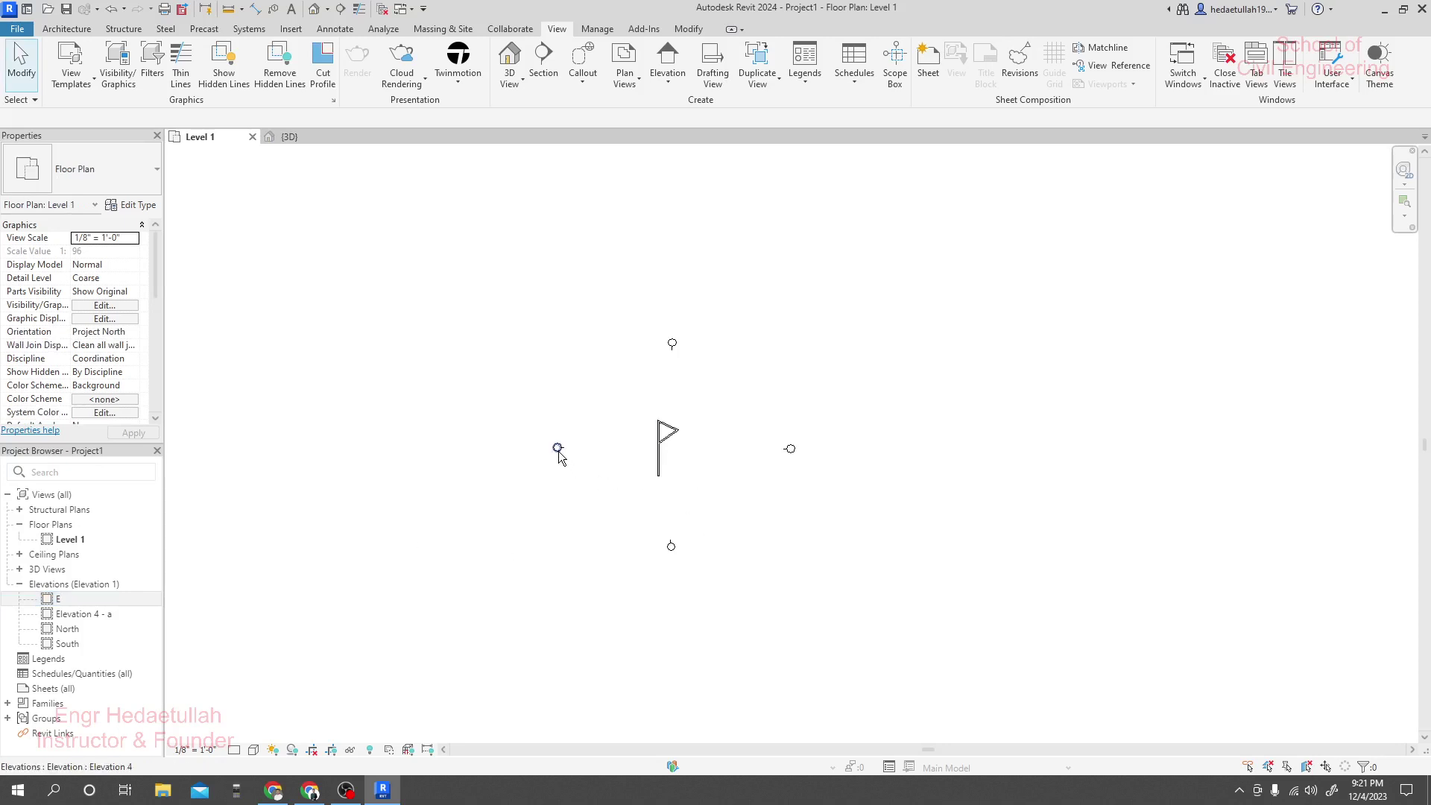
Step: Rename the Elevation 4 - a view, which belongs to the marker west of the walls, as W
click(115, 612)
right_click(113, 611)
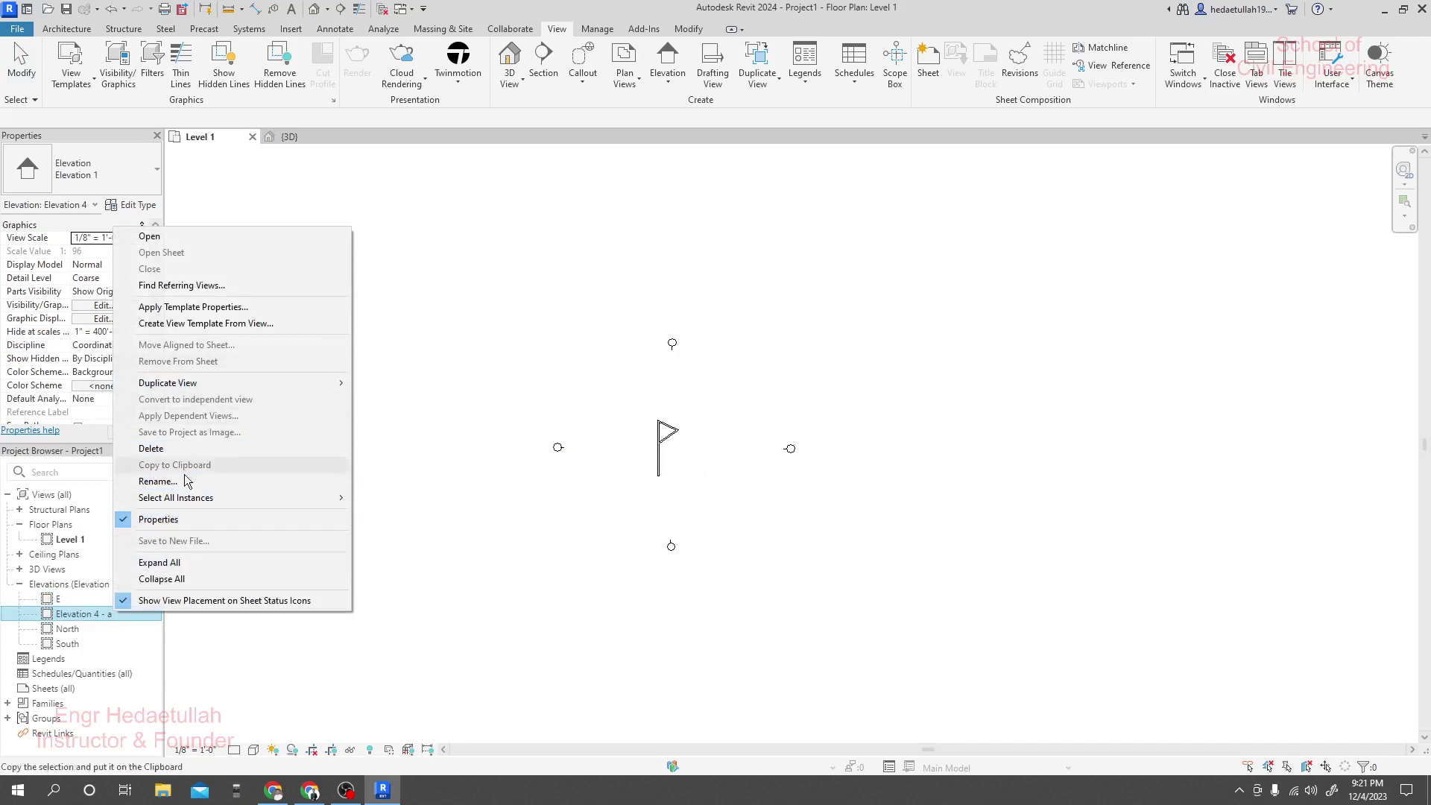
click(158, 481)
text(W)
click(359, 497)
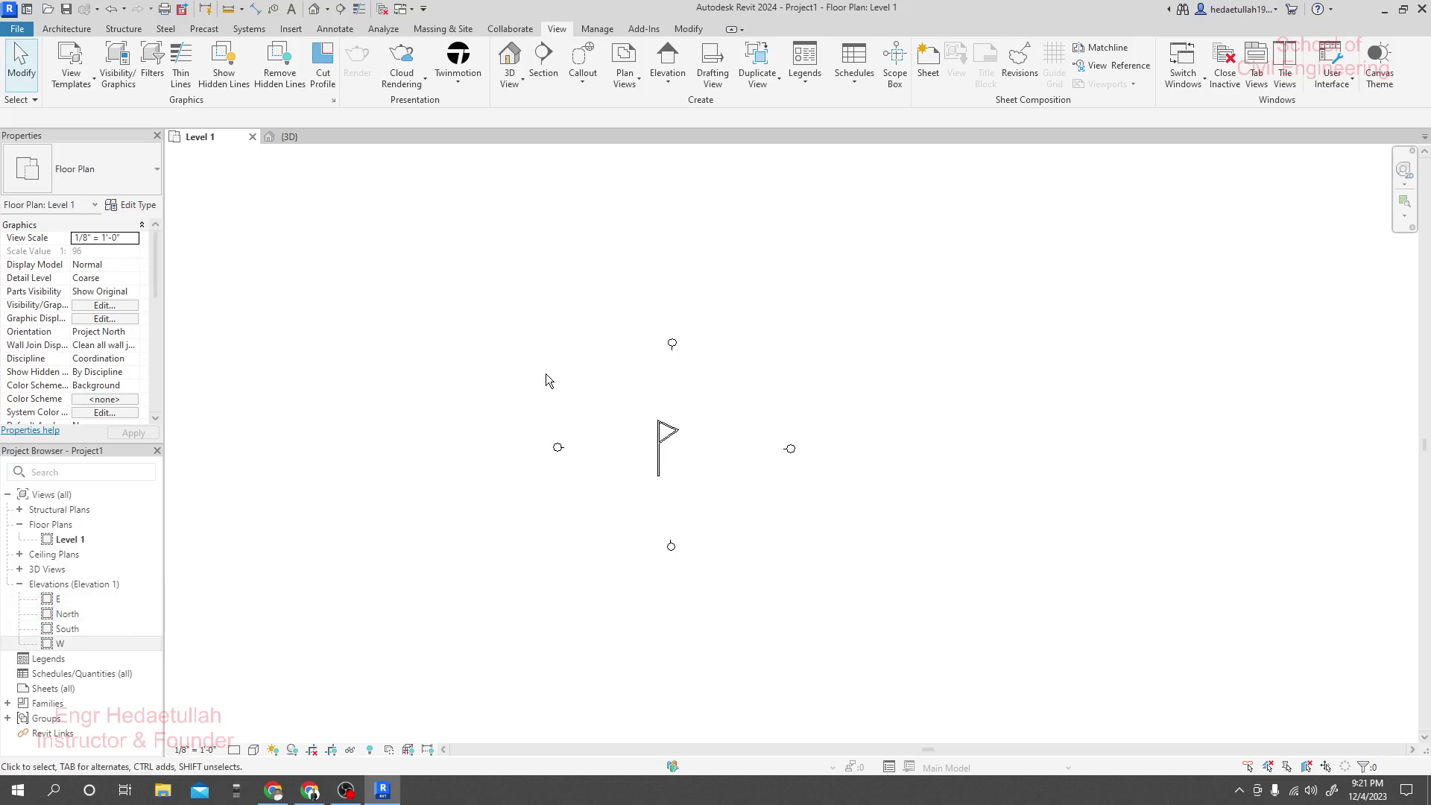
Step: Enlarge the west elevation's extents so they start beside its marker, span between the north and south markers and reach the east marker
click(559, 448)
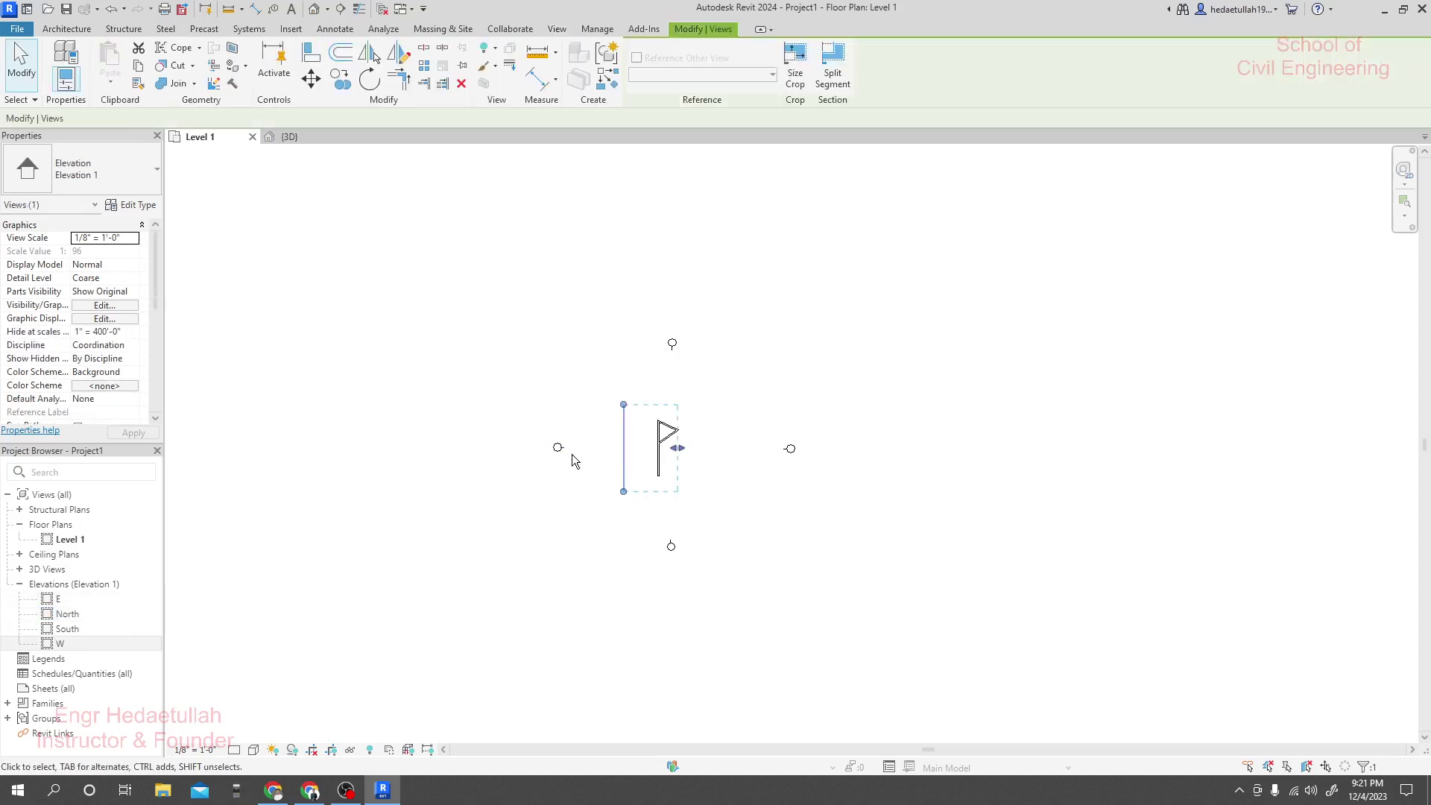
drag(620, 456, 708, 447)
drag(565, 403, 567, 347)
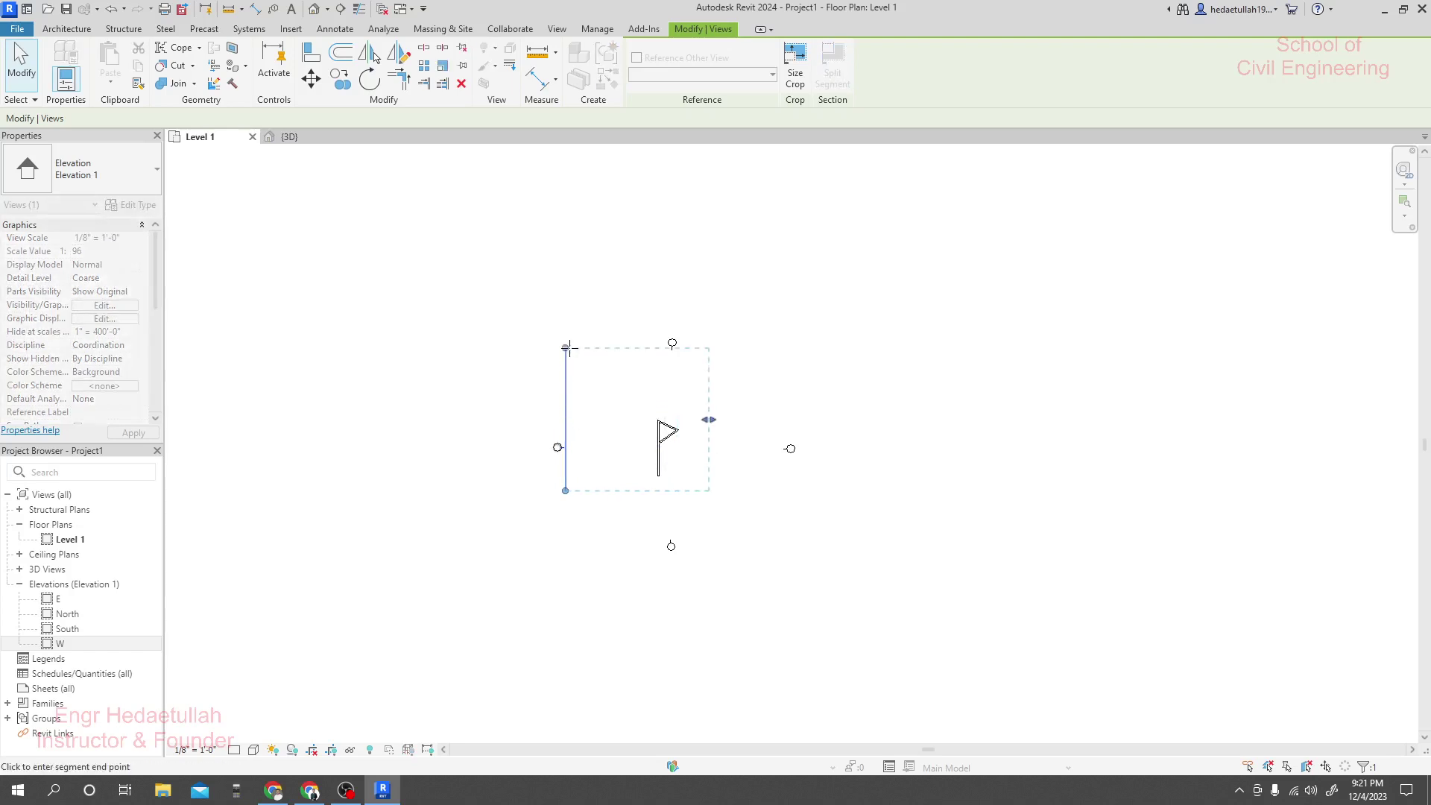
drag(565, 491, 565, 539)
drag(707, 447, 781, 449)
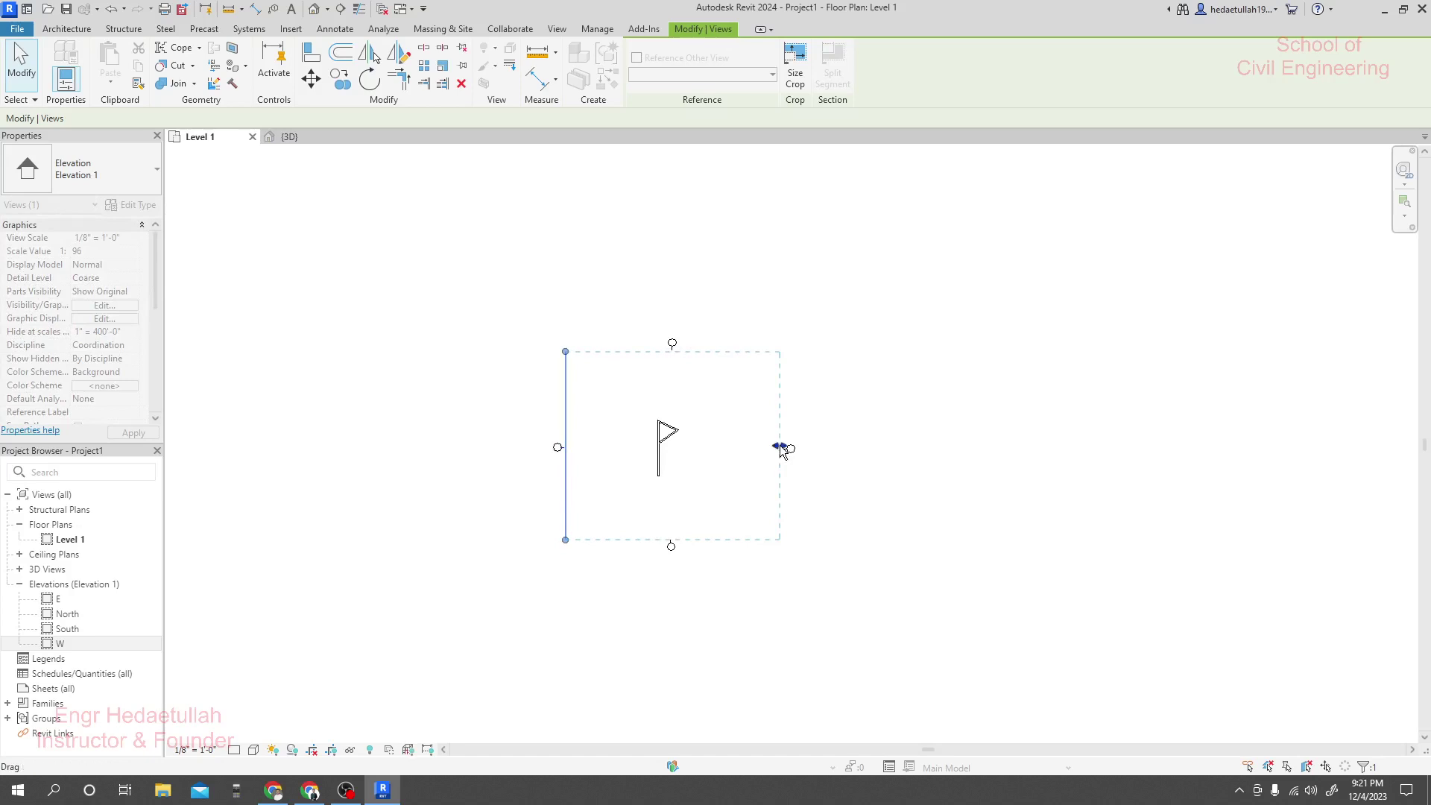
click(832, 430)
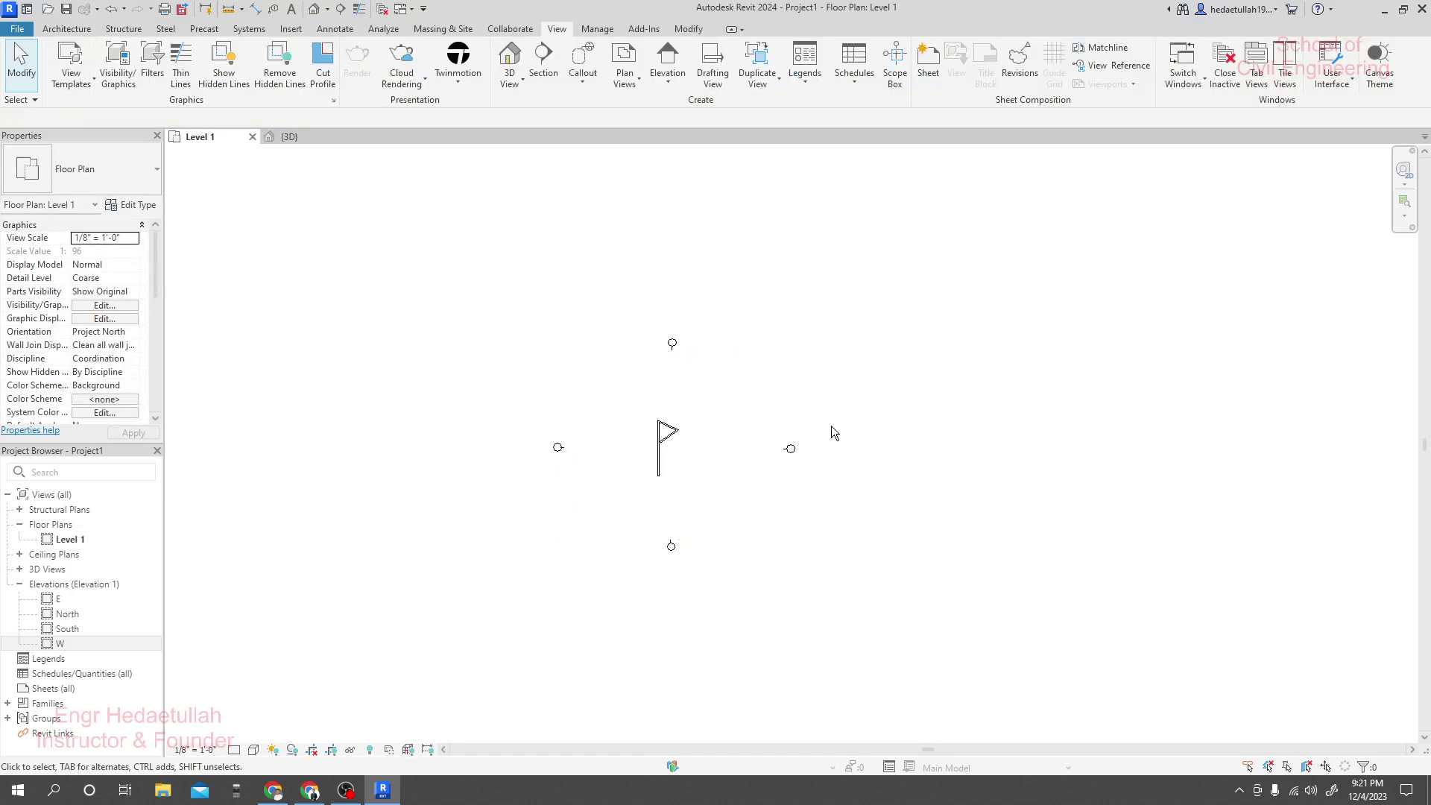
click(674, 346)
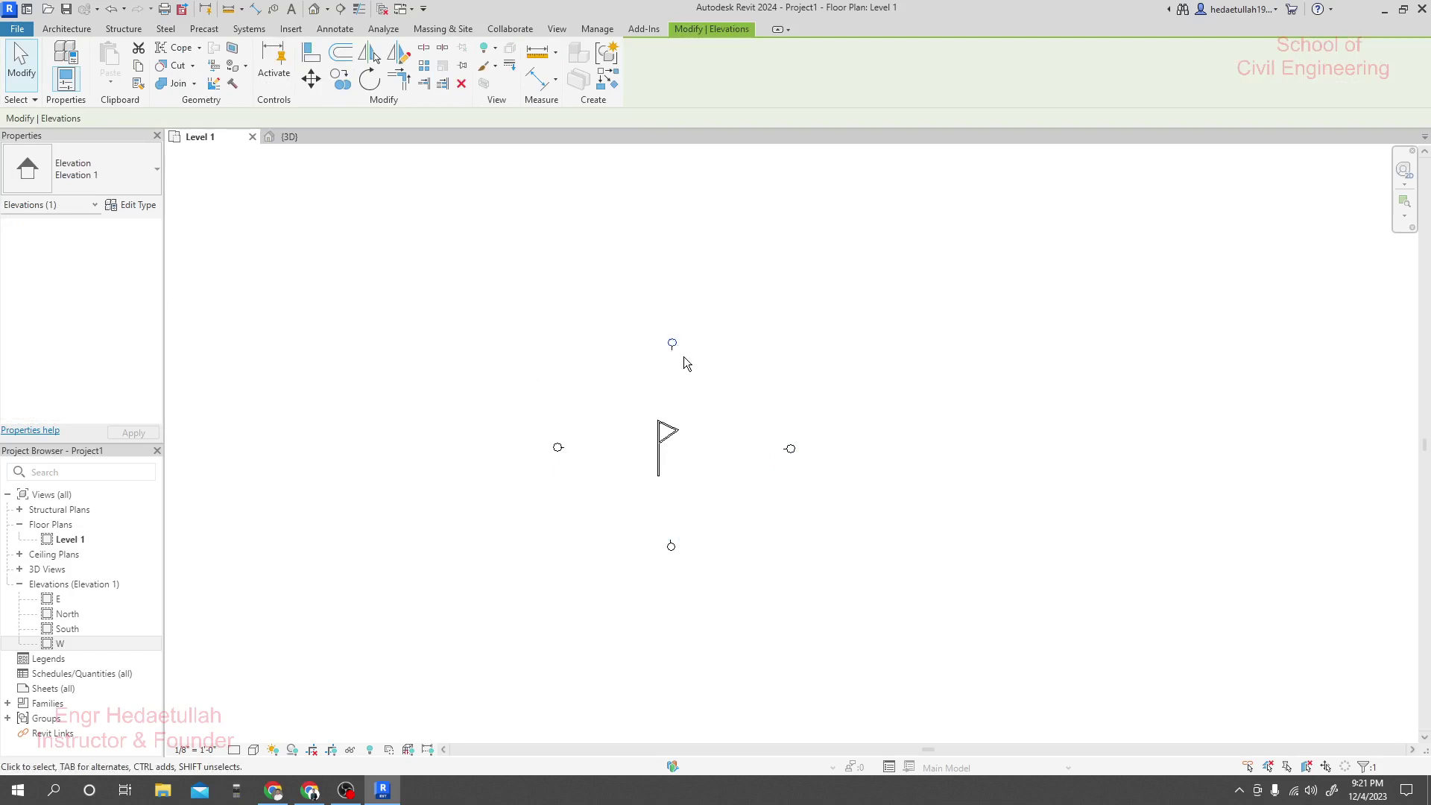
click(688, 552)
click(675, 547)
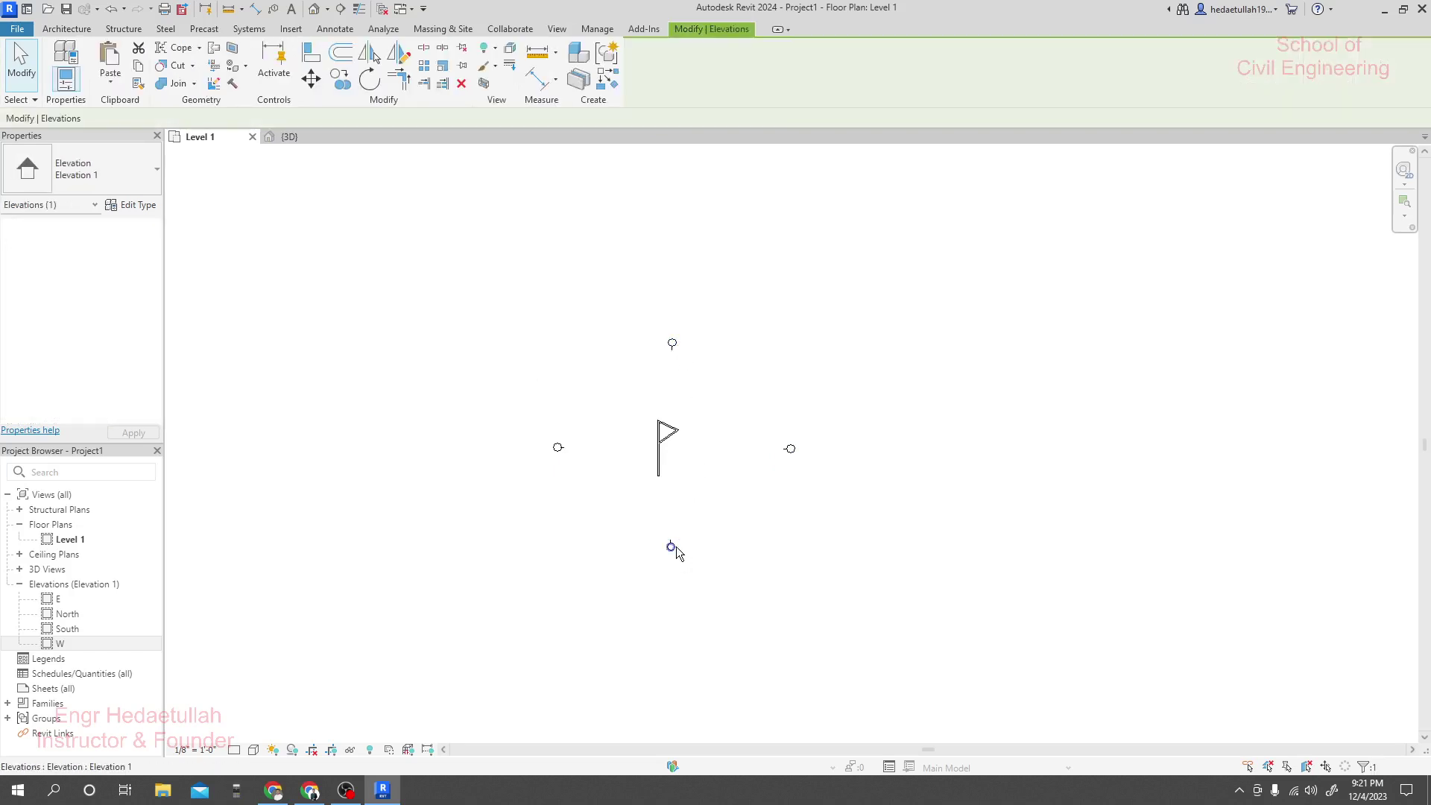
click(453, 411)
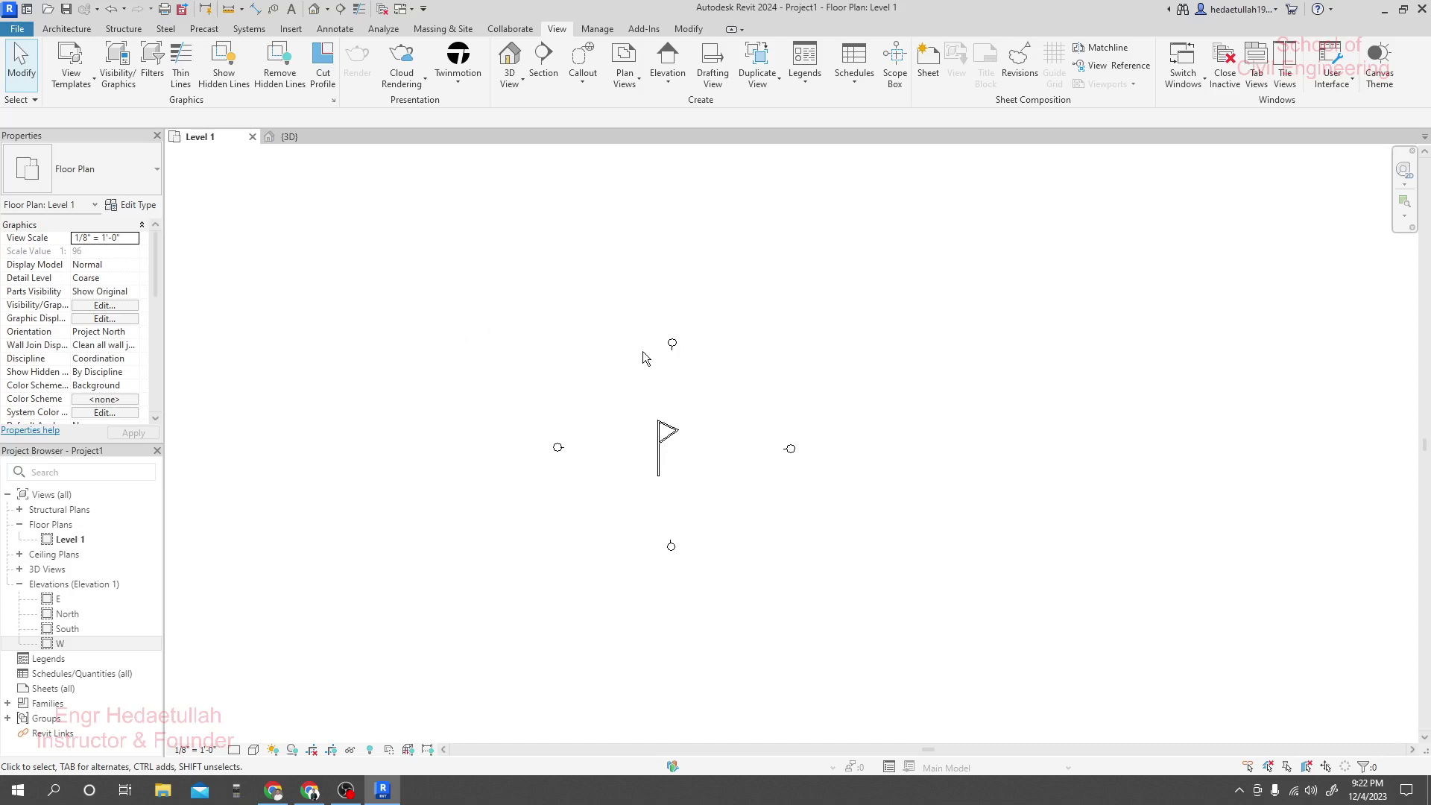
scroll(572, 334, down, 1)
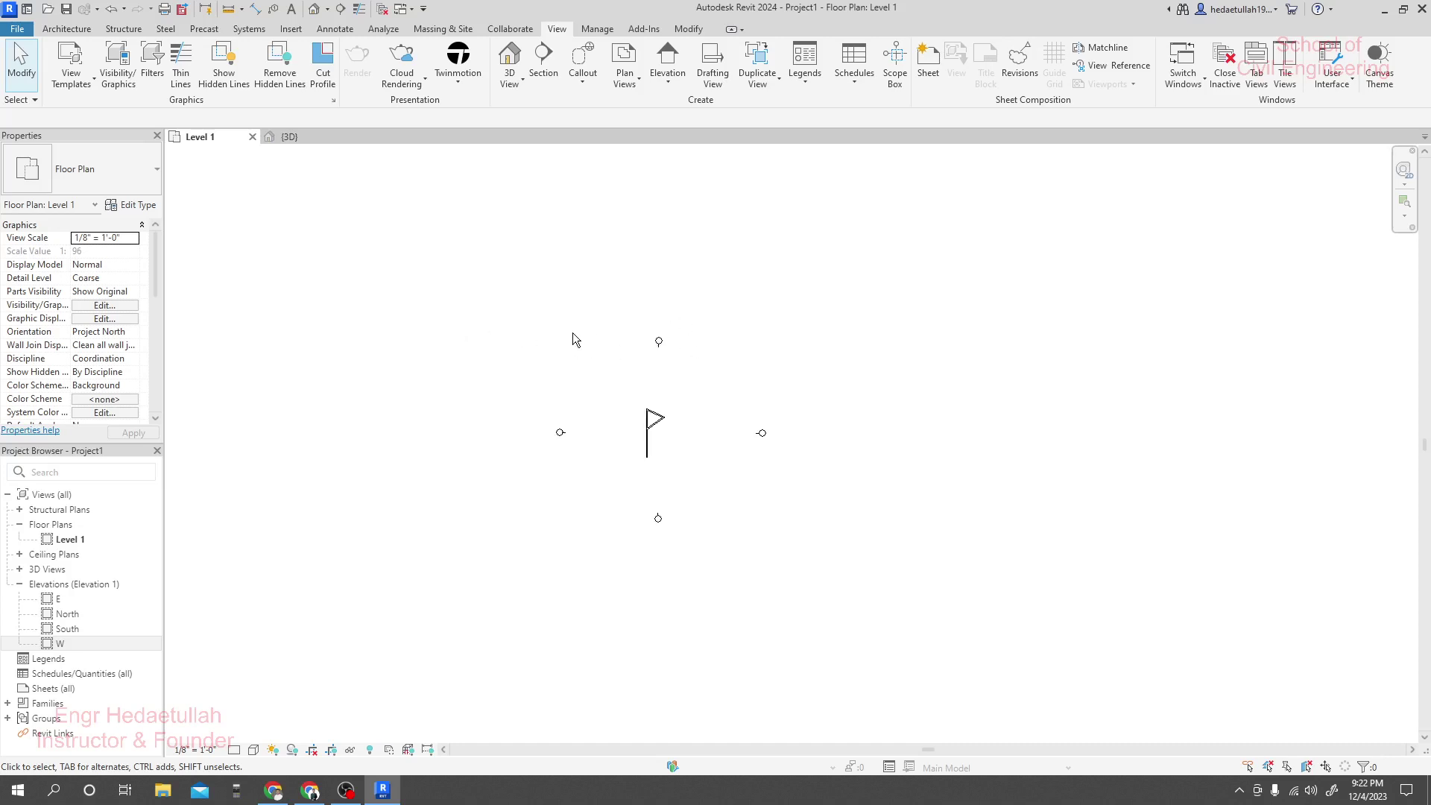